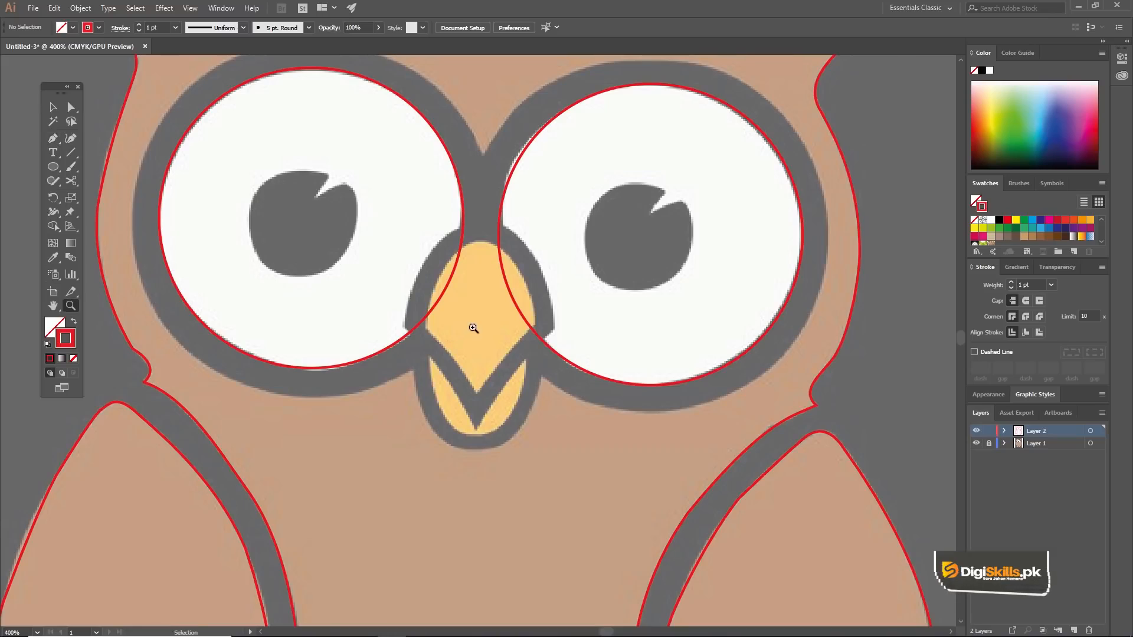
Step: Move the two eye circles outward, away from the beak
click(502, 287)
drag(502, 271, 559, 271)
drag(462, 255, 436, 256)
scroll(472, 348, up, 3)
drag(465, 294, 427, 312)
Step: Trace the upper beak's outer edge with the Pen tool as a closed path about 0.87 by 1.2 in
key(p)
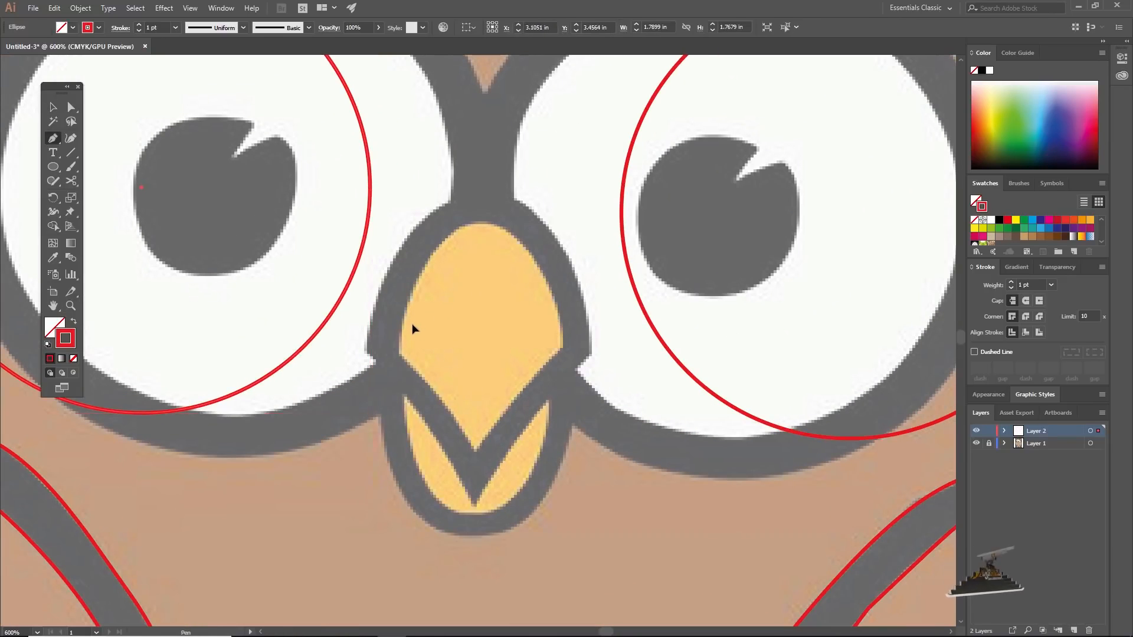
click(370, 350)
mouse_move(472, 502)
mouse_down()
mouse_move(486, 541)
mouse_move(488, 506)
mouse_up()
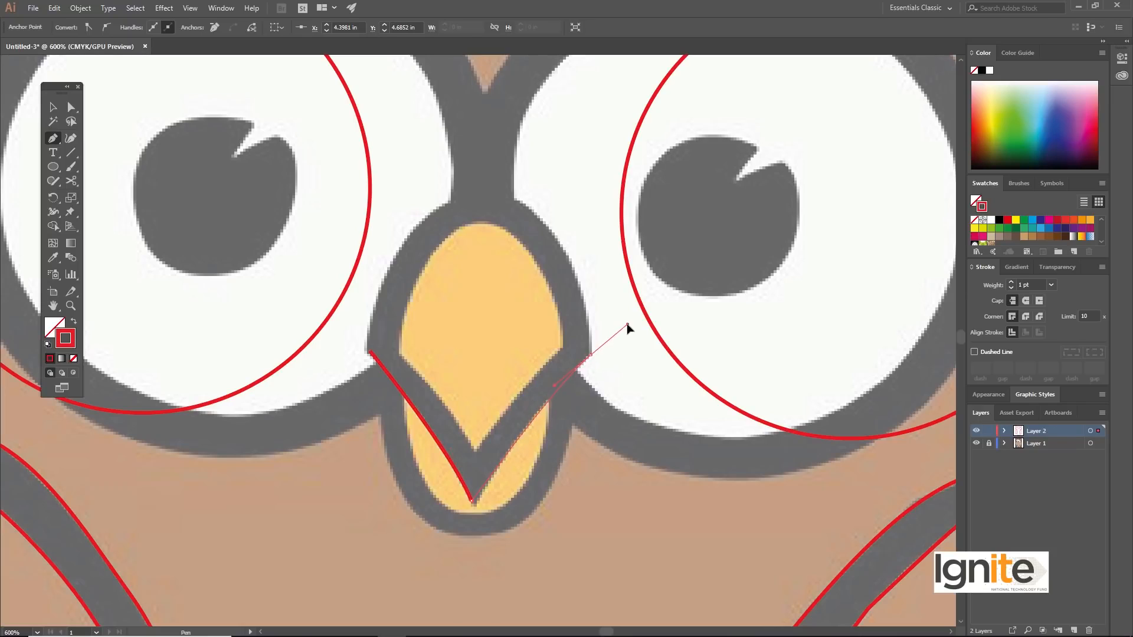
click(590, 356)
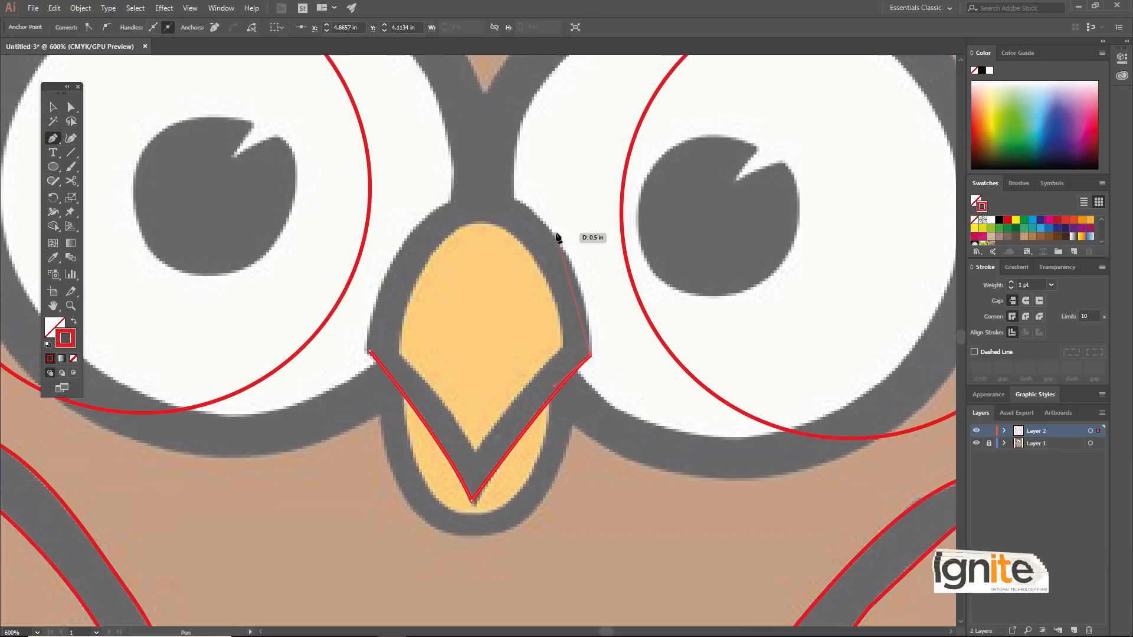
drag(552, 232, 486, 196)
drag(485, 194, 458, 199)
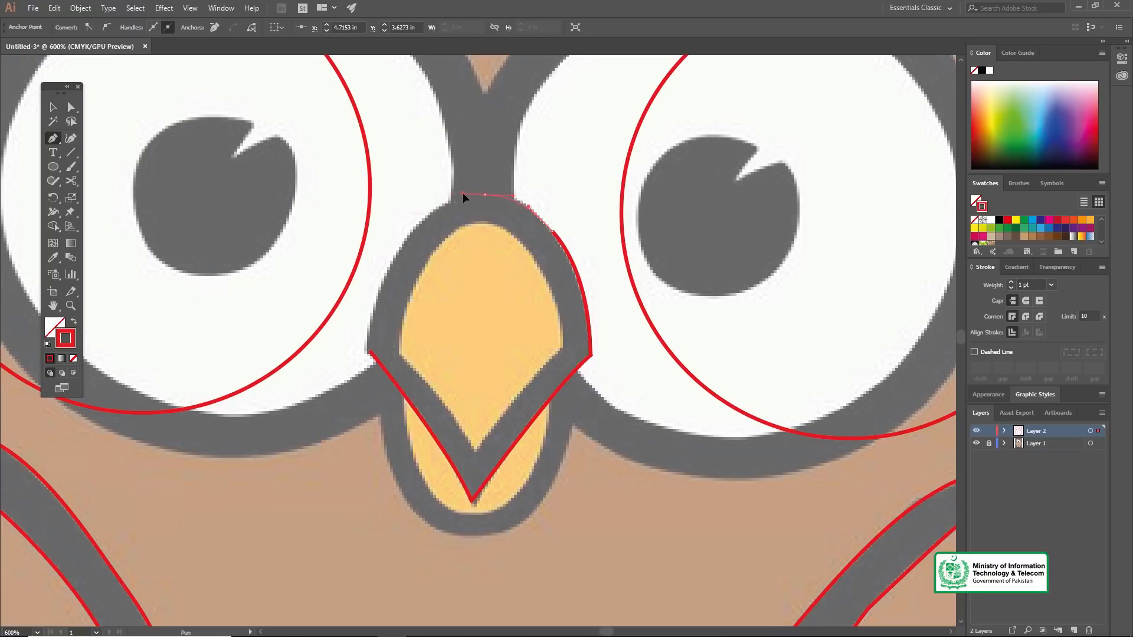
drag(466, 195, 374, 304)
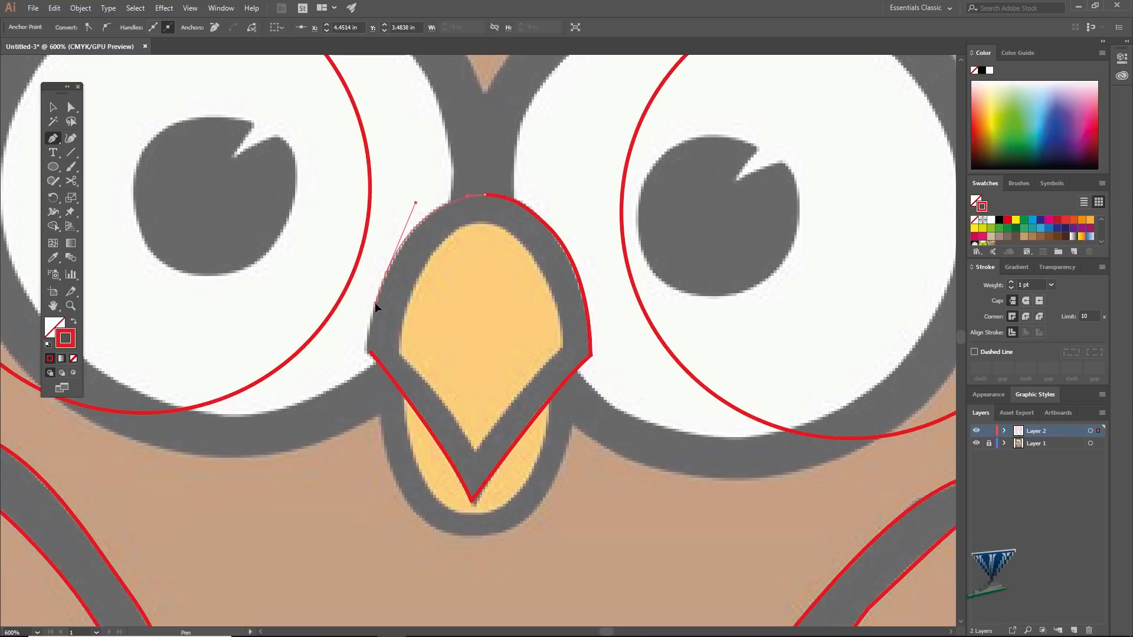
click(371, 352)
drag(373, 368, 373, 370)
Step: Duplicate the upper beak outline in place and scale the copy to about 0.63 by 0.87 in for the inner edge
key(z)
alt+click(456, 385)
alt+click(463, 336)
alt+click(491, 341)
key(v)
key(z)
click(487, 347)
click(487, 347)
key(v)
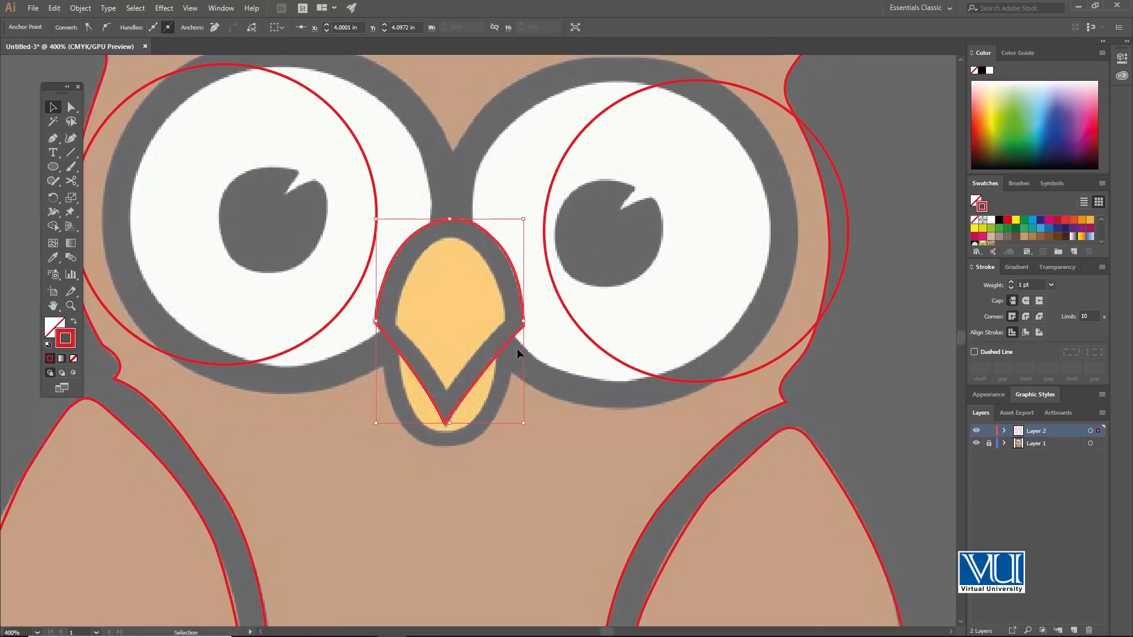
click(830, 343)
click(474, 225)
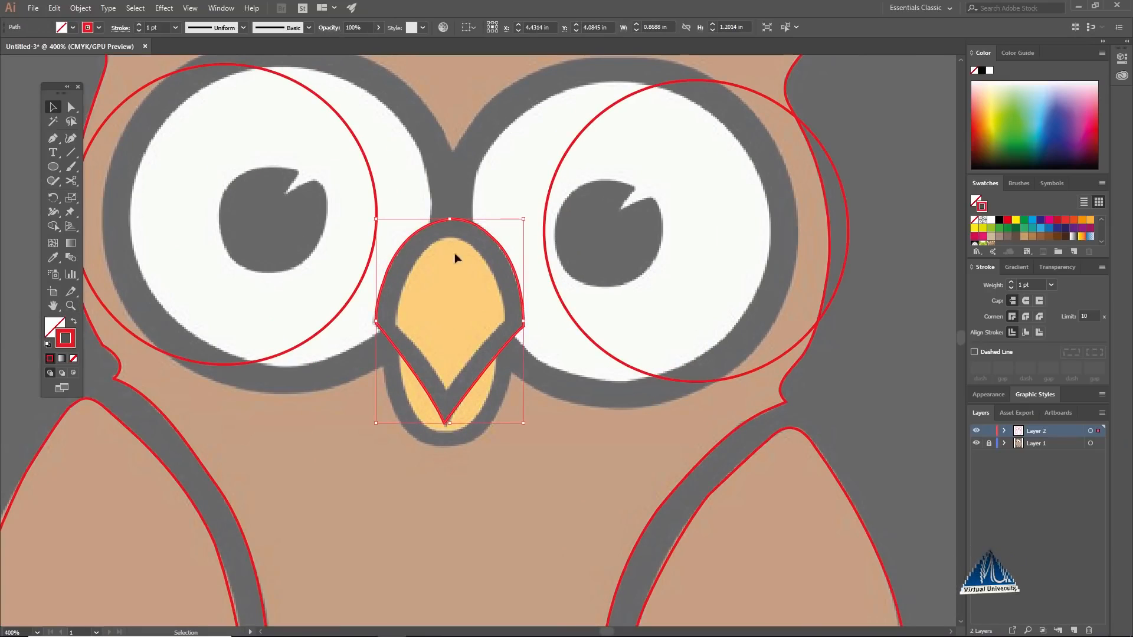
drag(497, 239, 459, 240)
key(ctrl+z)
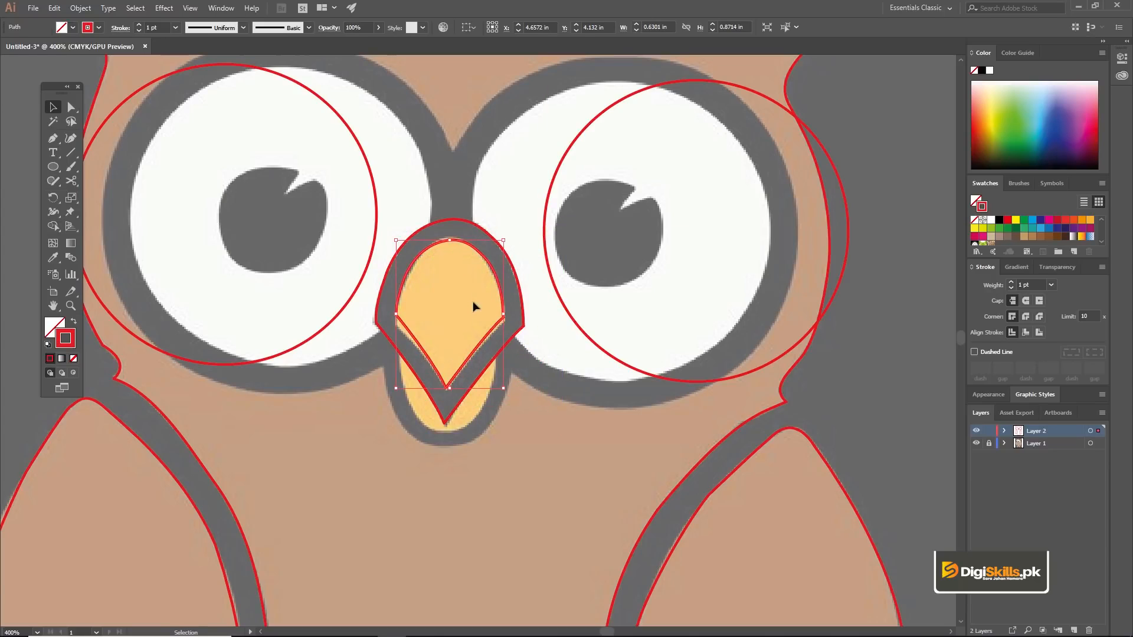
Step: Stretch the inner beak outline vertically to about 0.93 in high so it fits the yellow area
drag(450, 390, 449, 393)
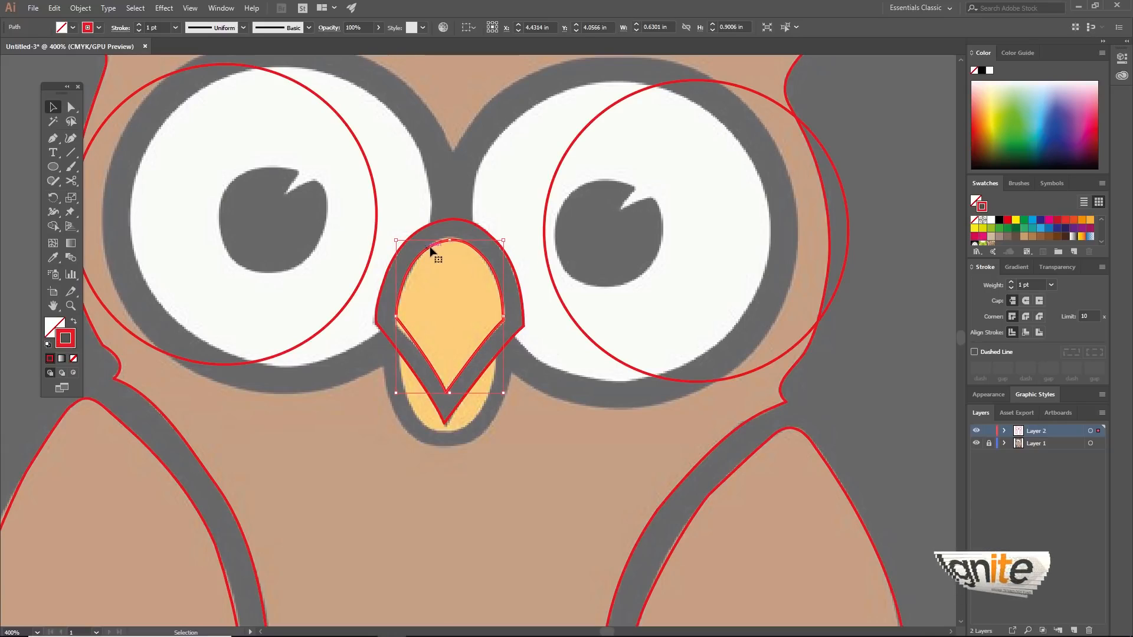
drag(435, 245, 434, 246)
key(z)
key(alt+v)
click(456, 247)
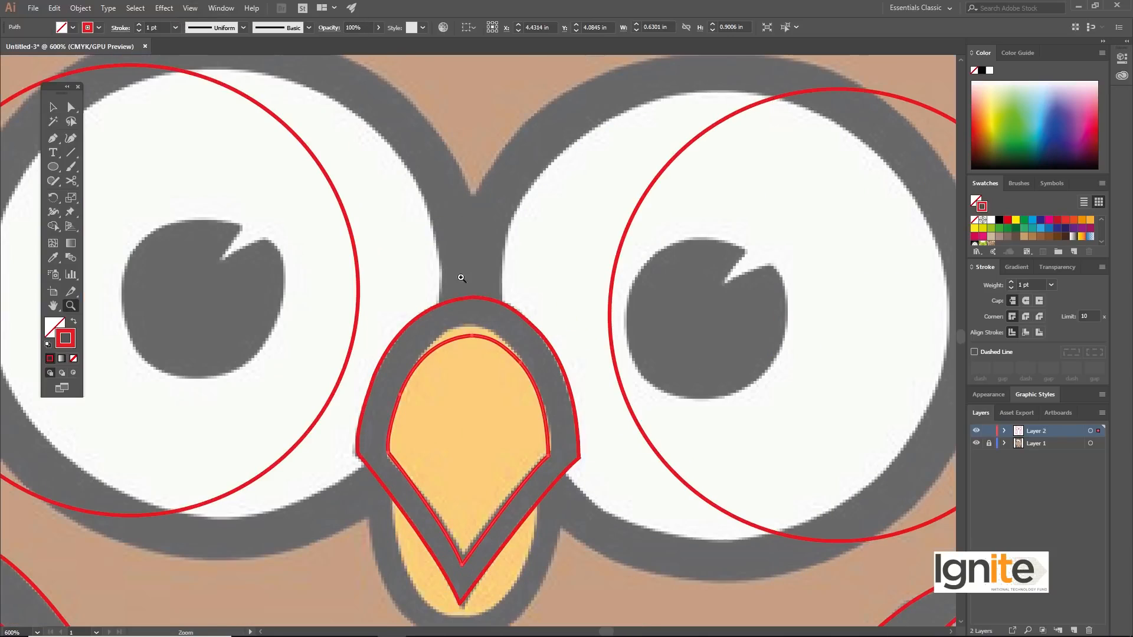
click(482, 360)
click(476, 355)
key(v)
drag(457, 256, 455, 242)
Step: Examine the fit of both upper beak outlines against the reference owl, up close and from a distance
key(z)
alt+click(478, 354)
alt+click(479, 354)
alt+click(479, 348)
alt+click(490, 315)
alt+click(502, 286)
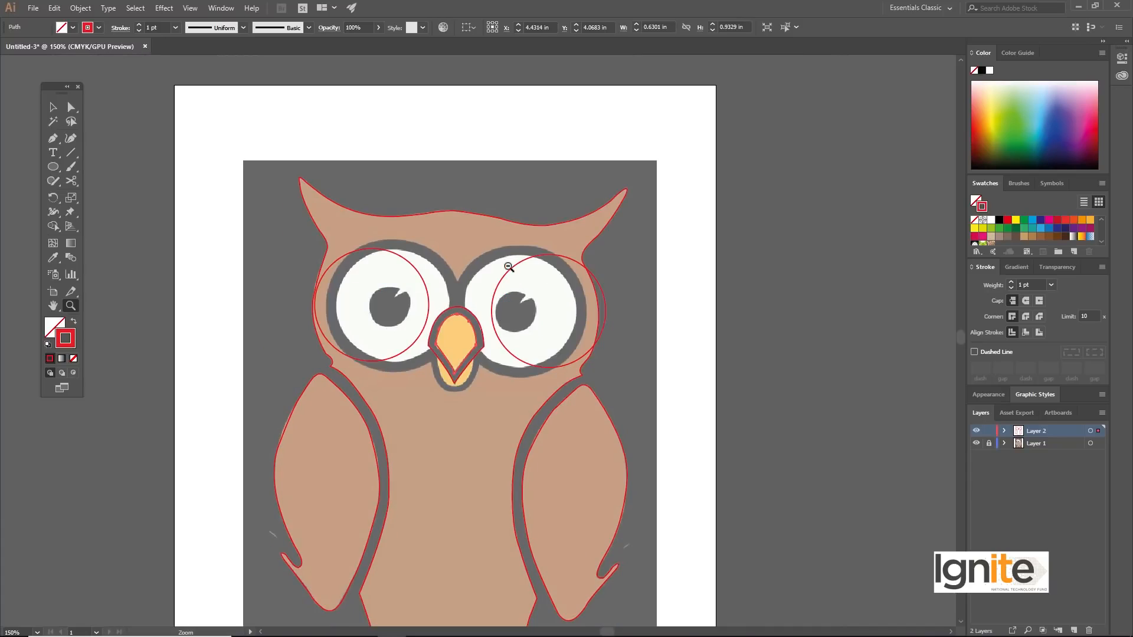
alt+click(459, 350)
click(445, 388)
key(v)
key(space)
drag(561, 364, 501, 334)
key(z)
click(485, 313)
click(488, 324)
click(486, 341)
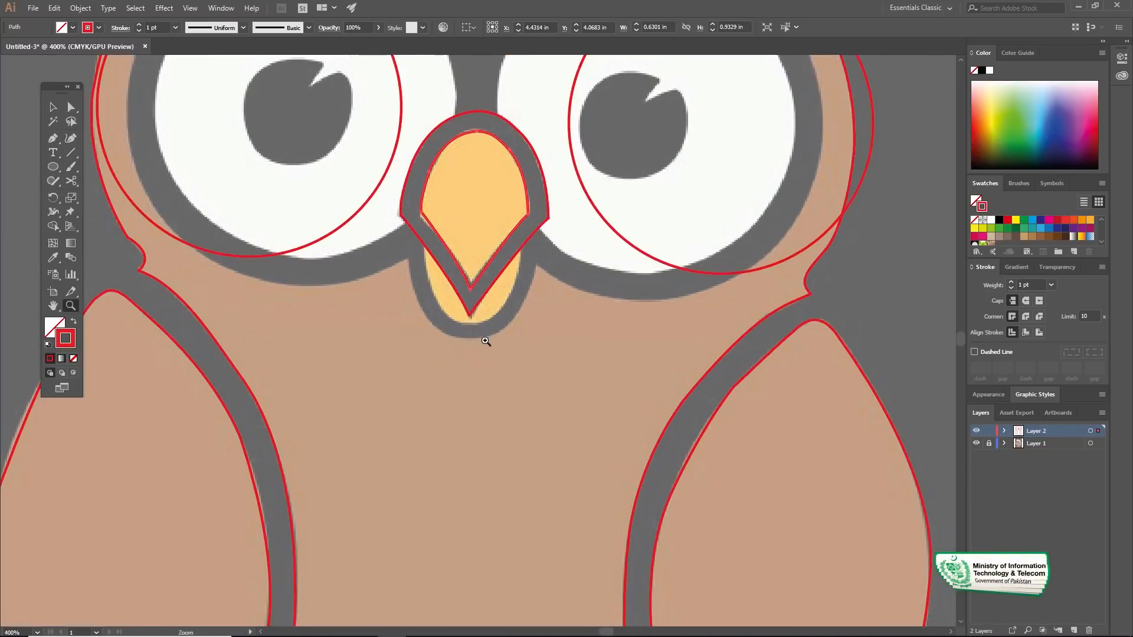
click(486, 341)
key(v)
key(space)
drag(482, 290, 483, 316)
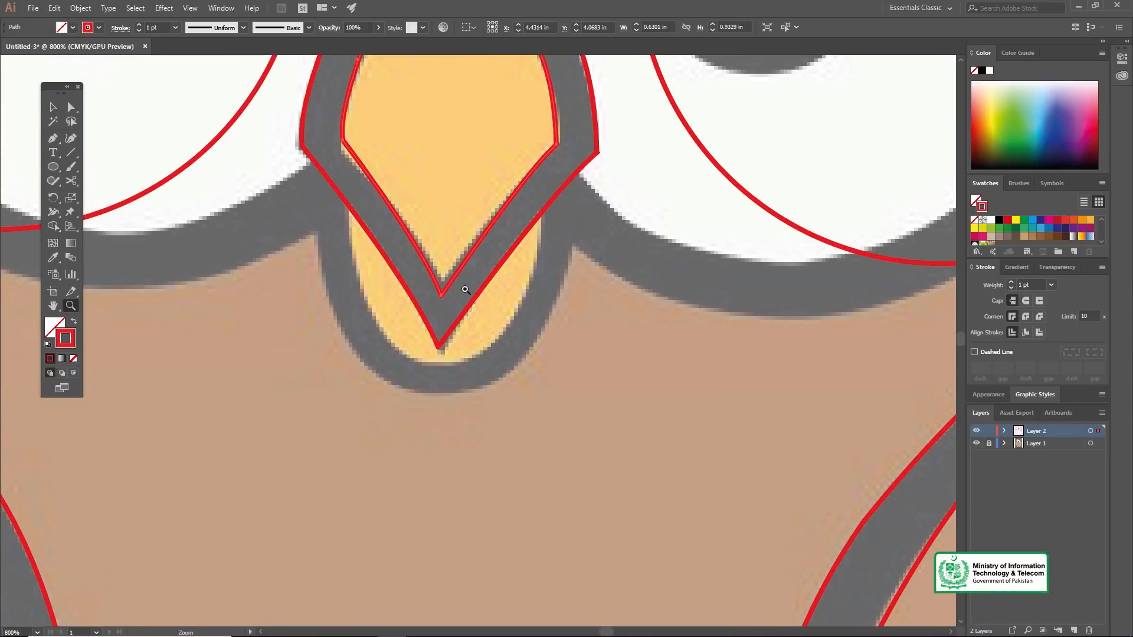
alt+click(466, 290)
alt+click(464, 291)
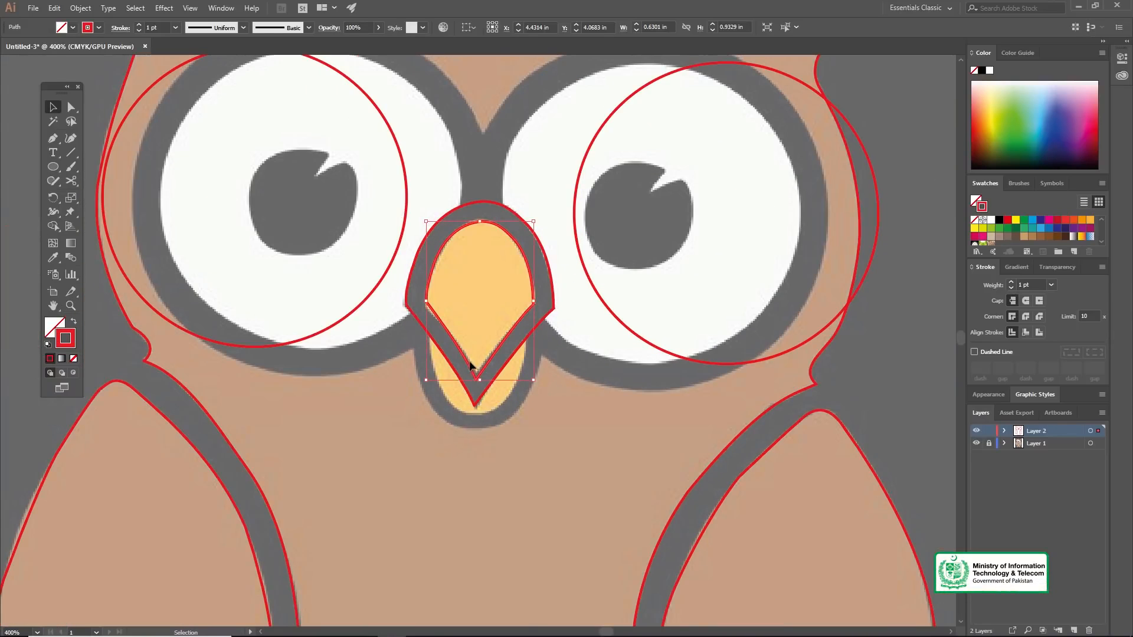
Step: Group the inner and outer upper beak outlines and move the group off to the right of the owl
shift+click(407, 303)
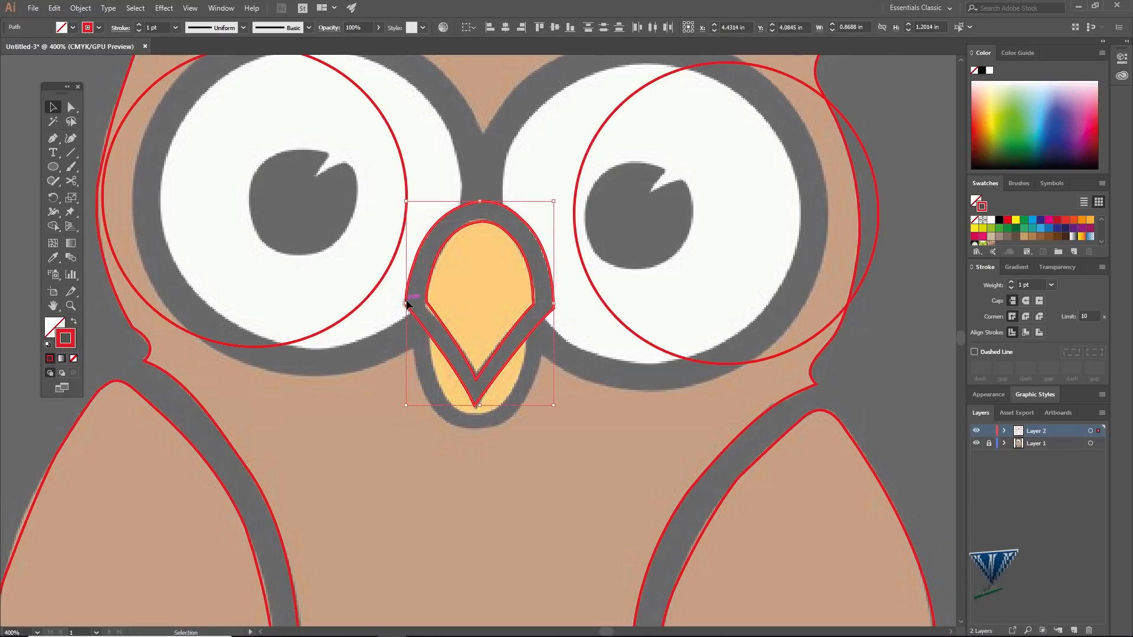
key(a)
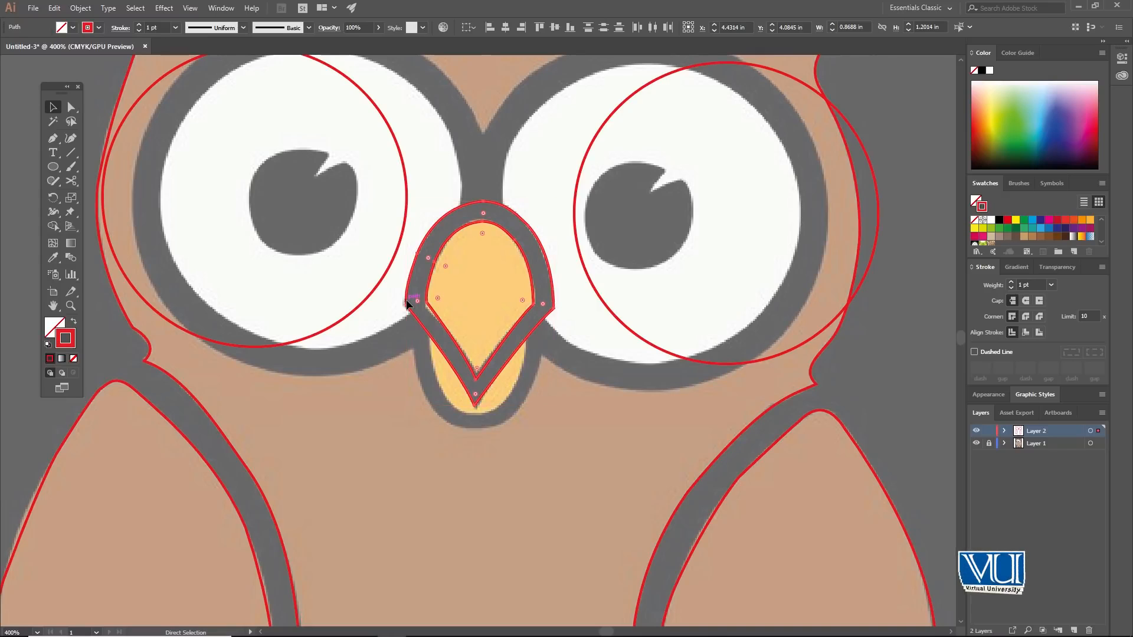
key(v)
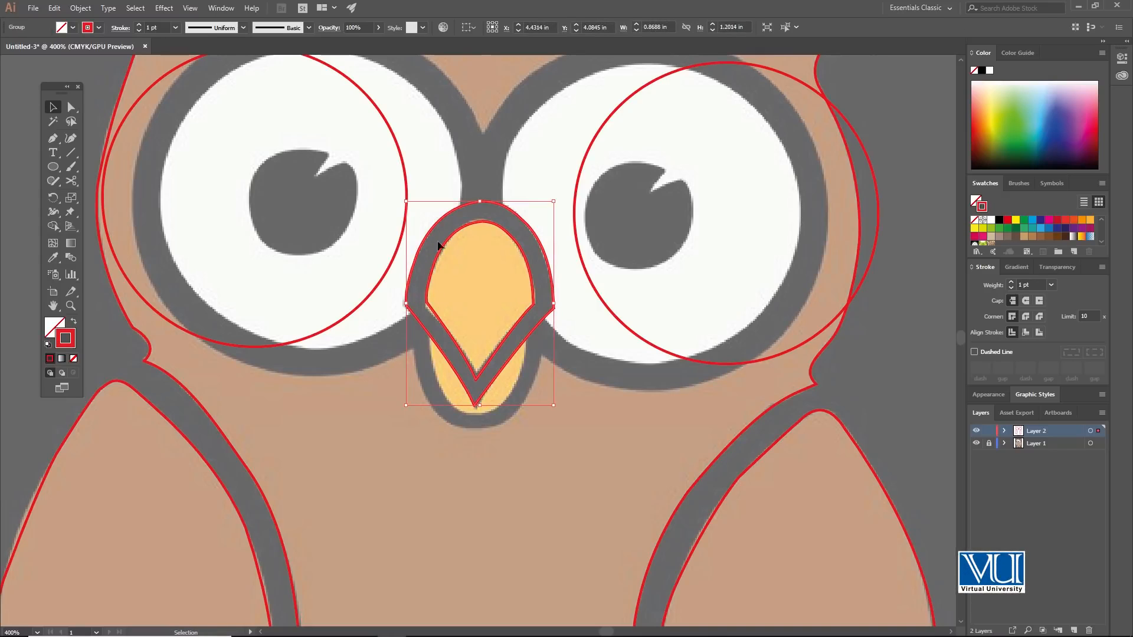
drag(490, 247, 905, 243)
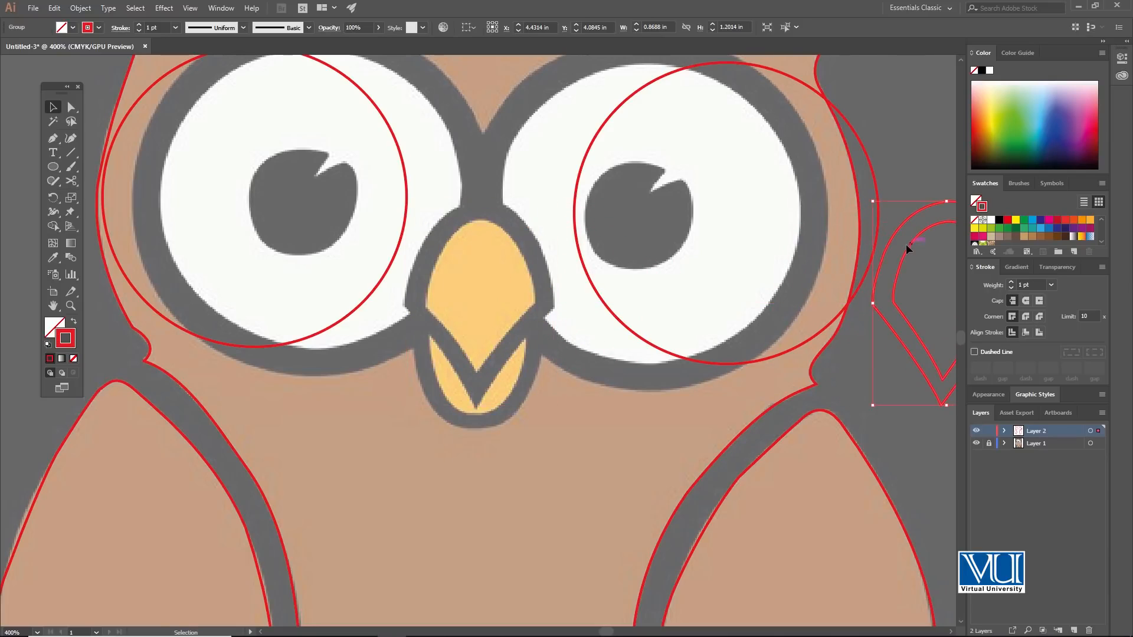
Step: Draw the lower beak with the Pen tool as a closed shape with a rounded bottom and a nearly straight top edge
key(z)
click(486, 400)
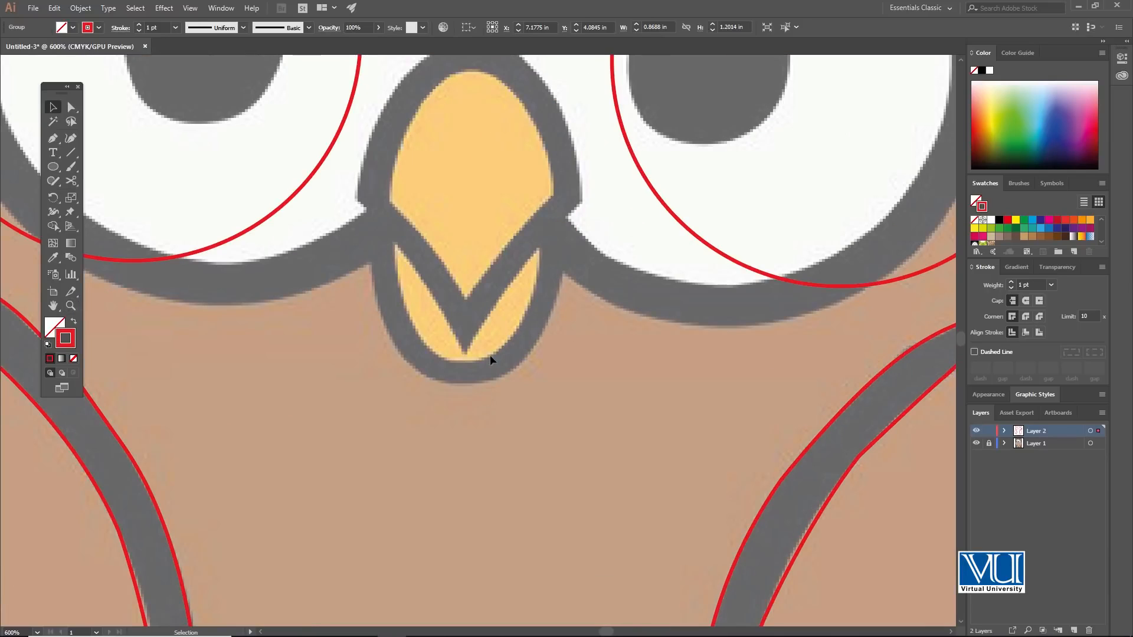
scroll(490, 356, up, 3)
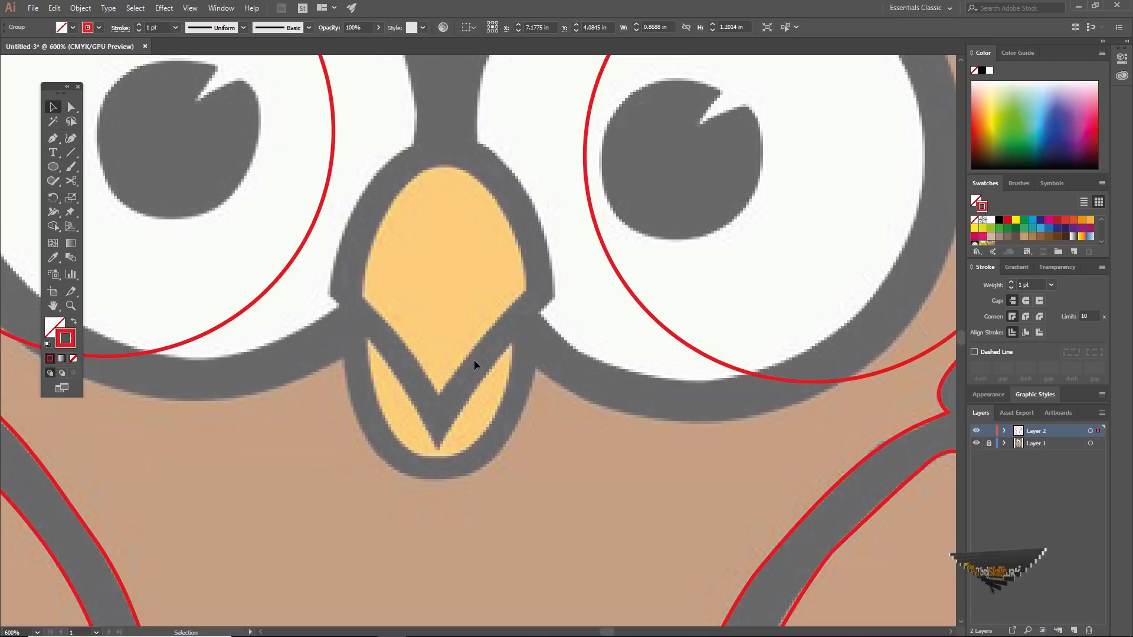
key(p)
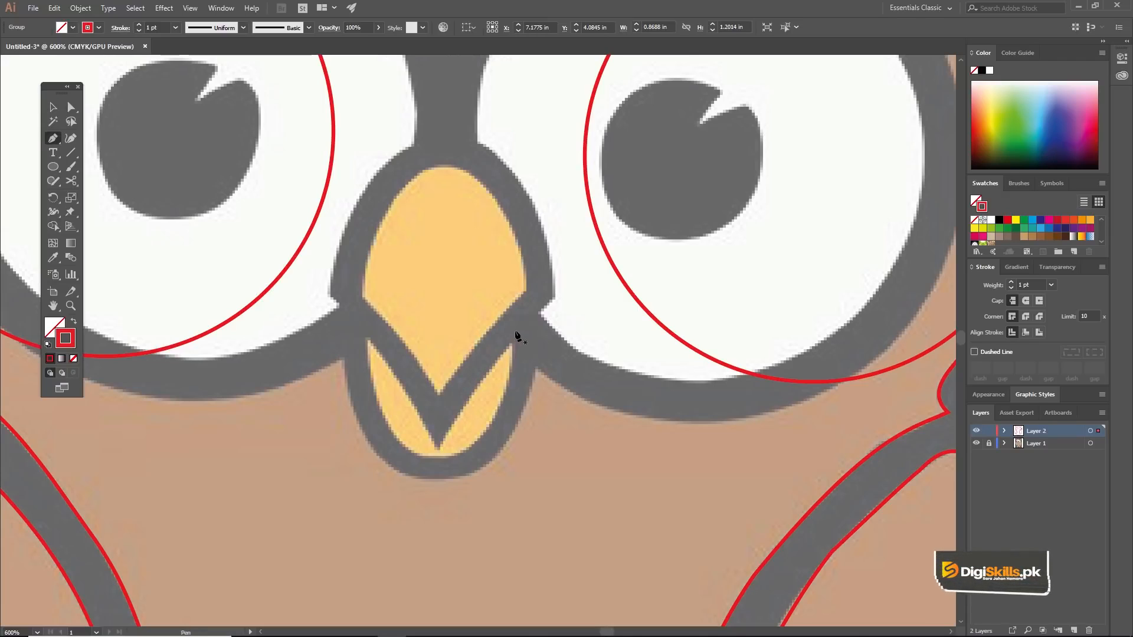
click(520, 314)
drag(477, 456, 407, 511)
click(466, 462)
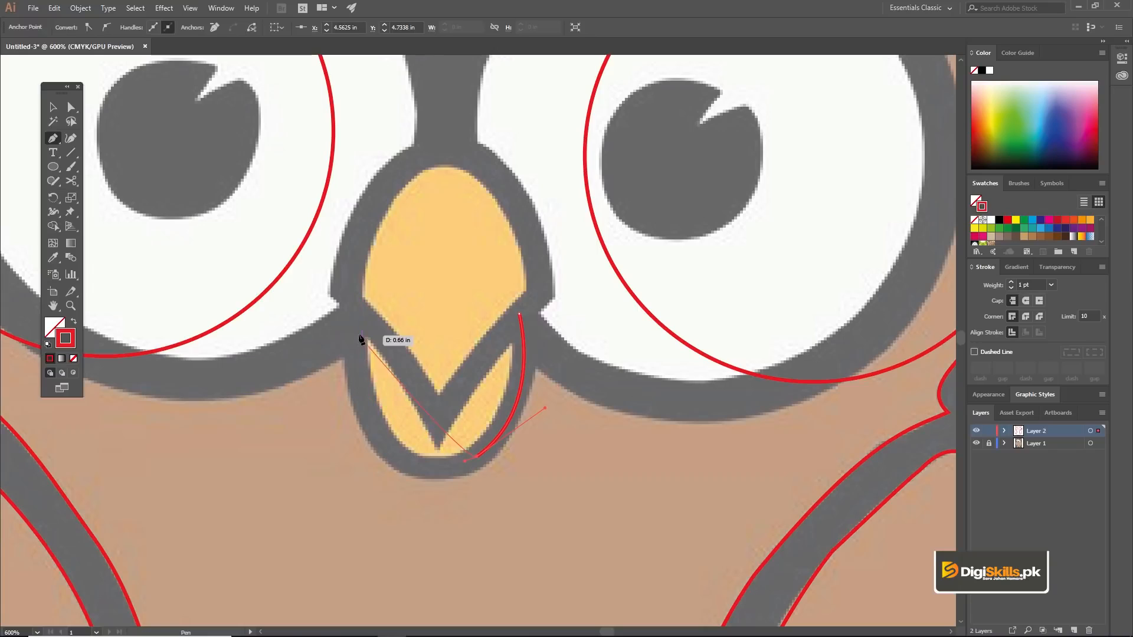
mouse_move(352, 322)
mouse_down()
mouse_move(354, 243)
mouse_move(332, 116)
mouse_move(370, 322)
mouse_up()
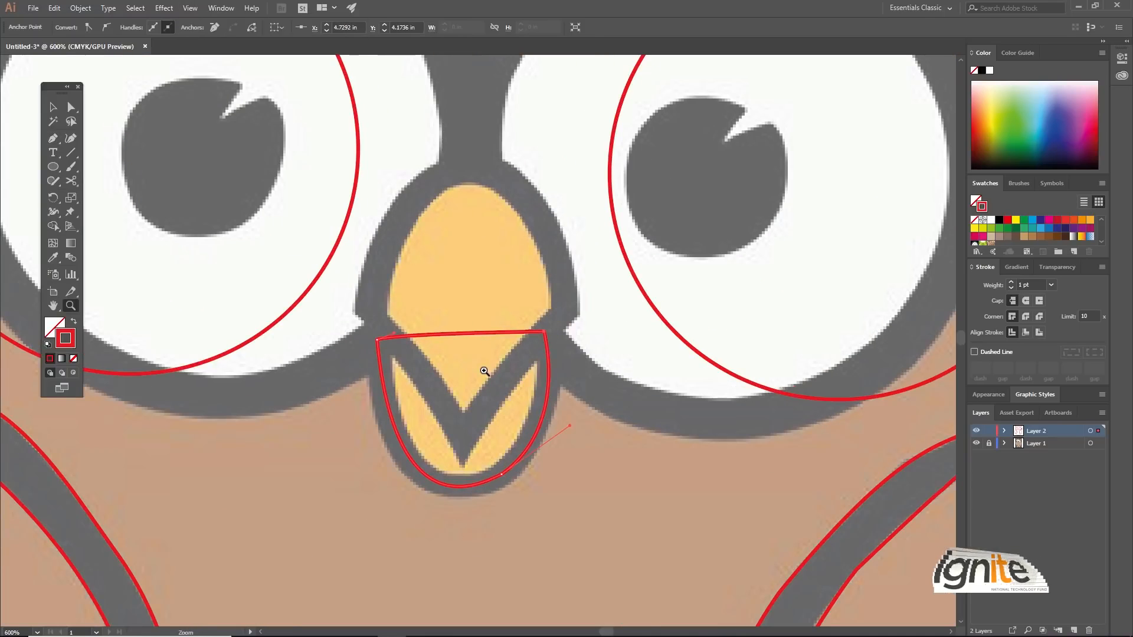
Step: Move the upper beak group back over the reference beak and bring it to the front
key(v)
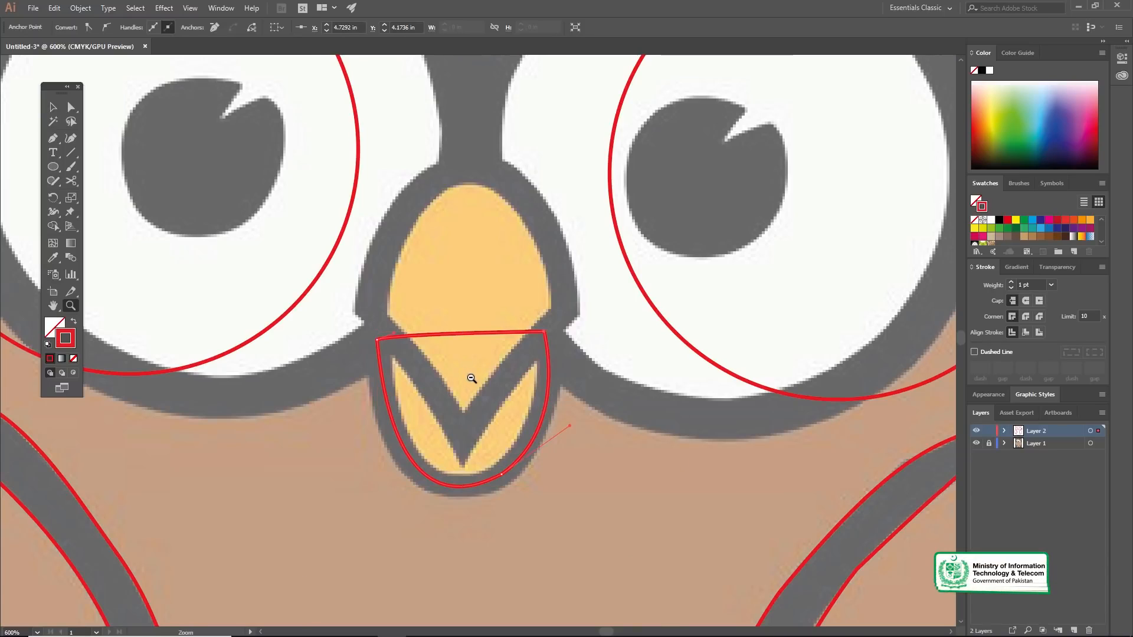
key(ctrl+minus)
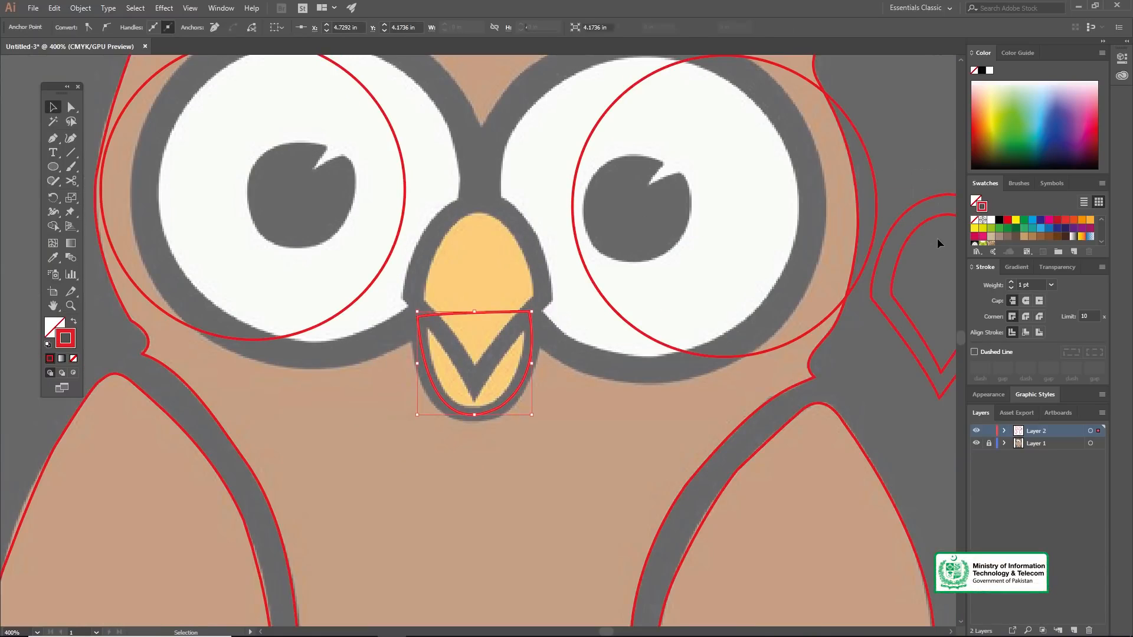
click(924, 200)
drag(927, 200, 465, 218)
right_click(465, 217)
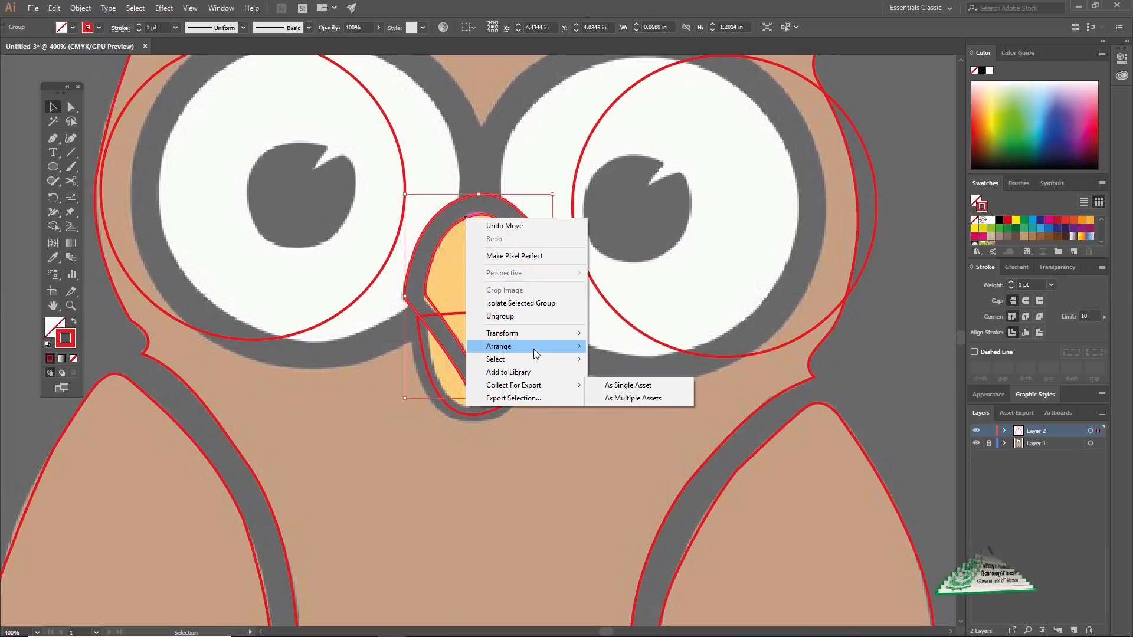
mouse_move(533, 346)
click(607, 351)
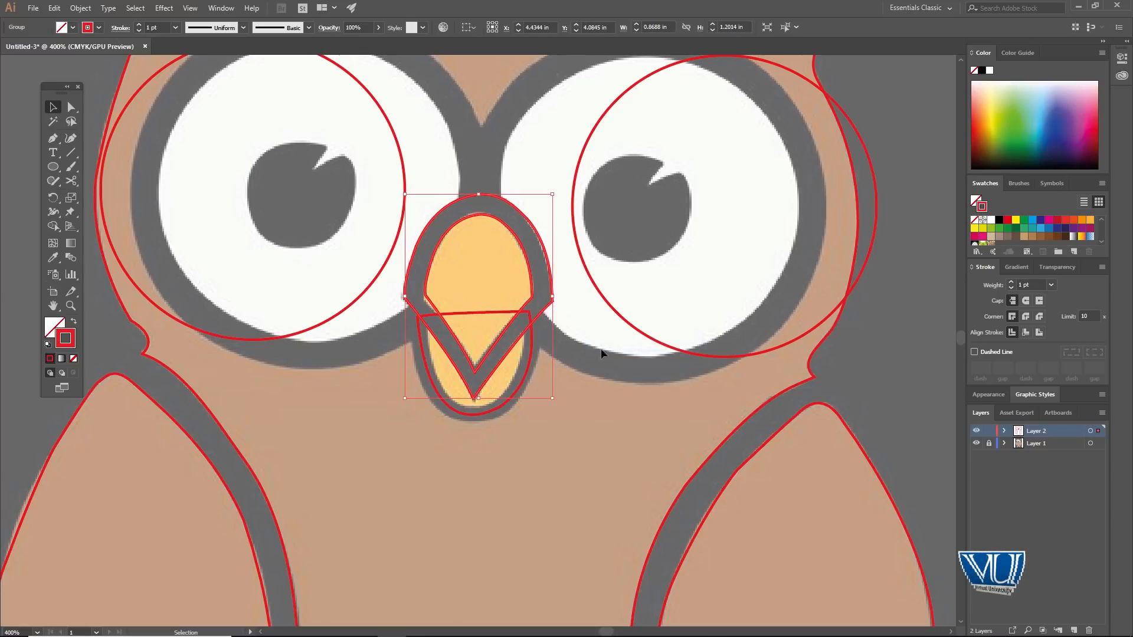
Step: Check how the upper beak group overlaps the lower beak shape, selecting each in turn
click(514, 333)
key(z)
click(486, 338)
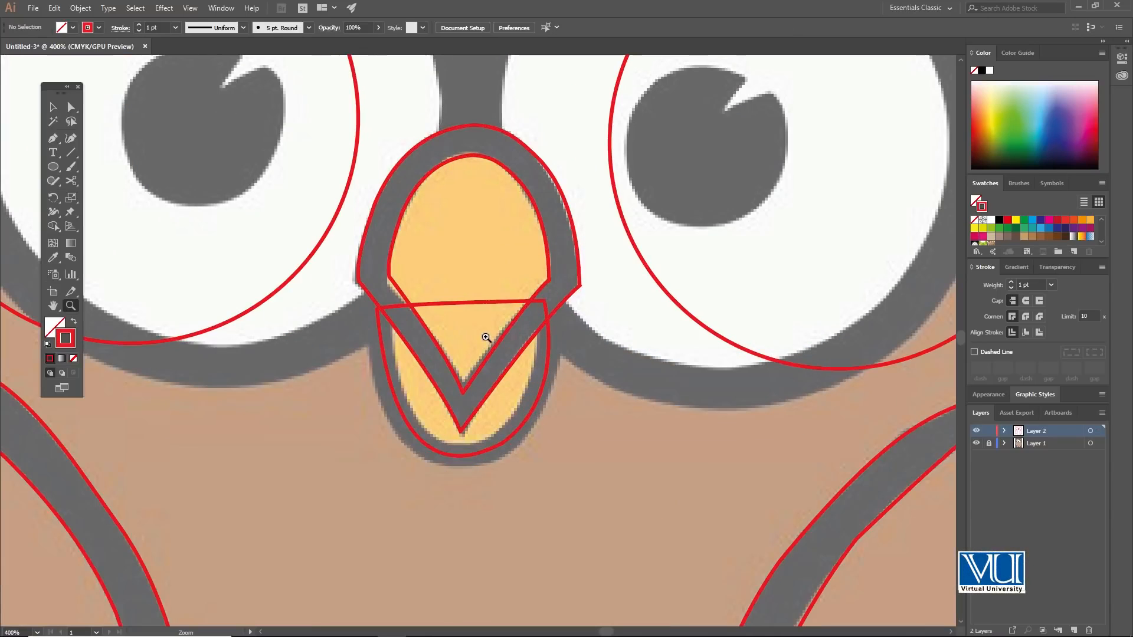
click(452, 307)
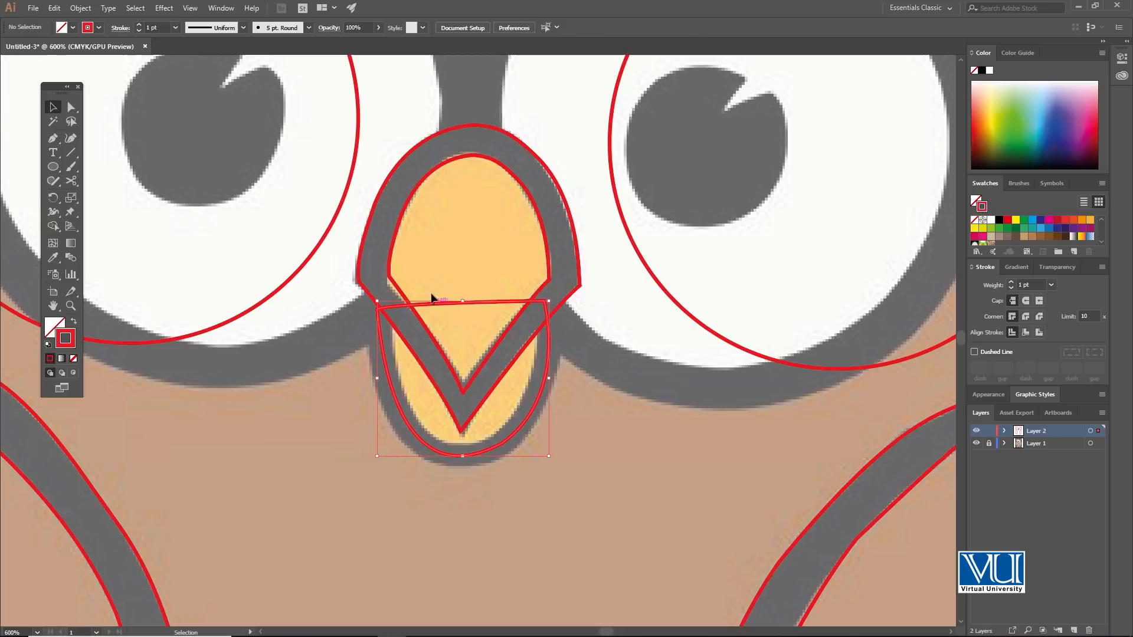
click(432, 272)
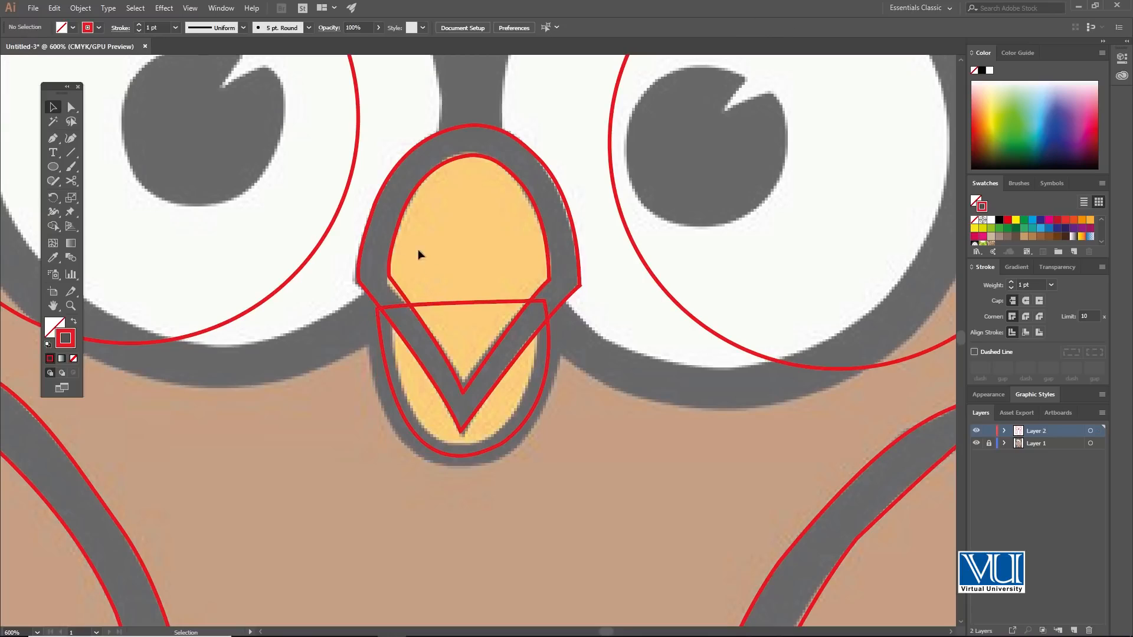
click(399, 231)
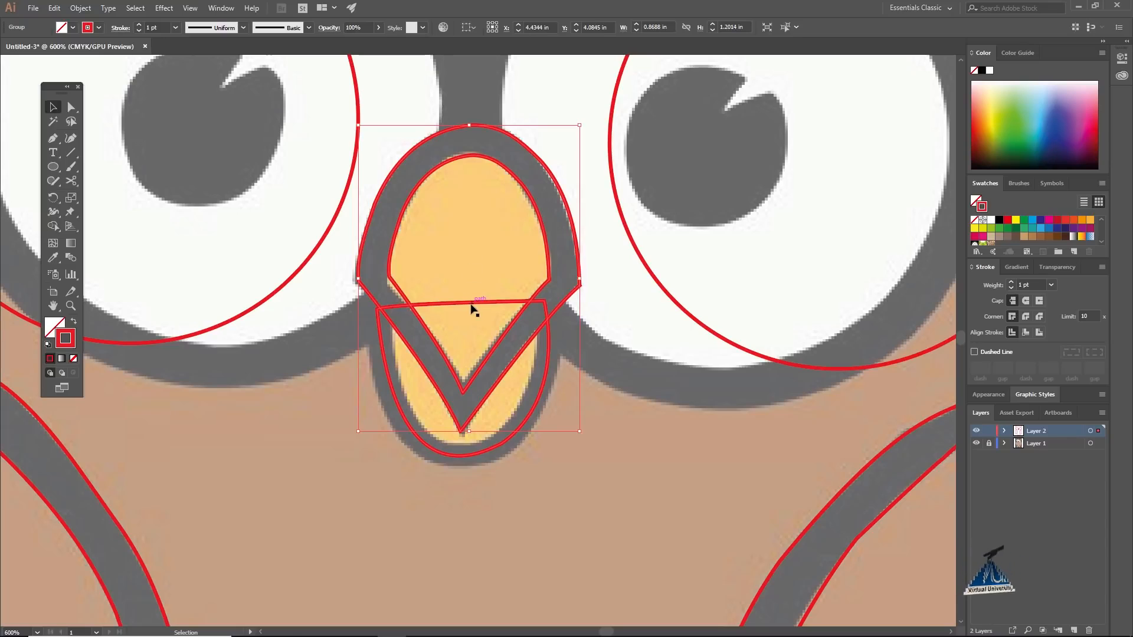
click(368, 261)
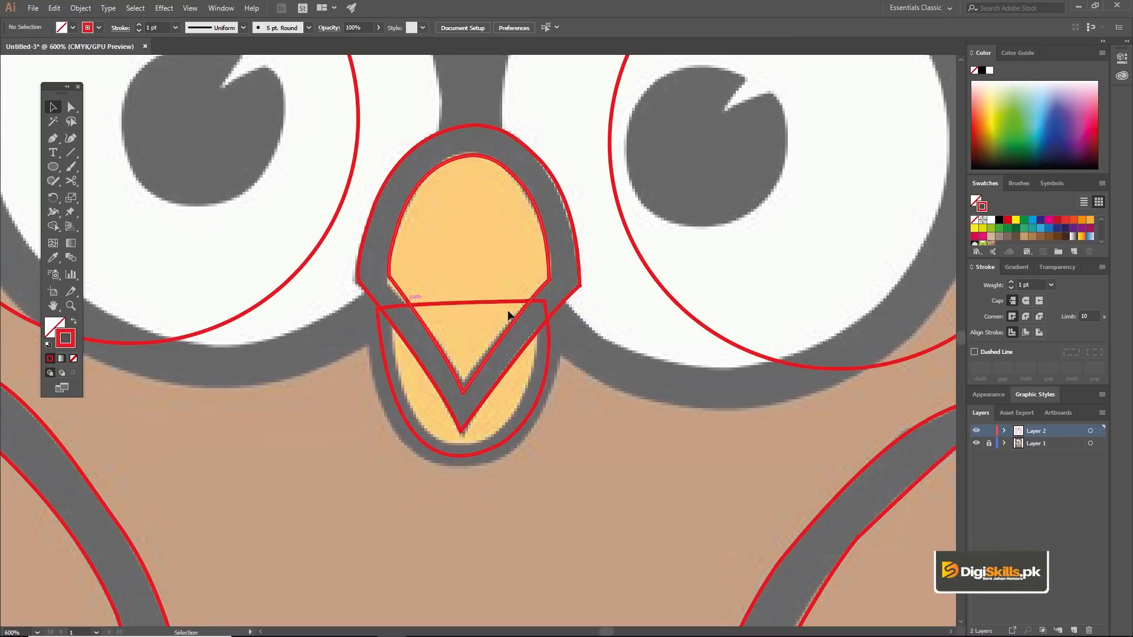
Step: Start the right foot's outline with the Pen tool, tracing the inward curve down the left side of its leg
key(z)
alt+click(501, 400)
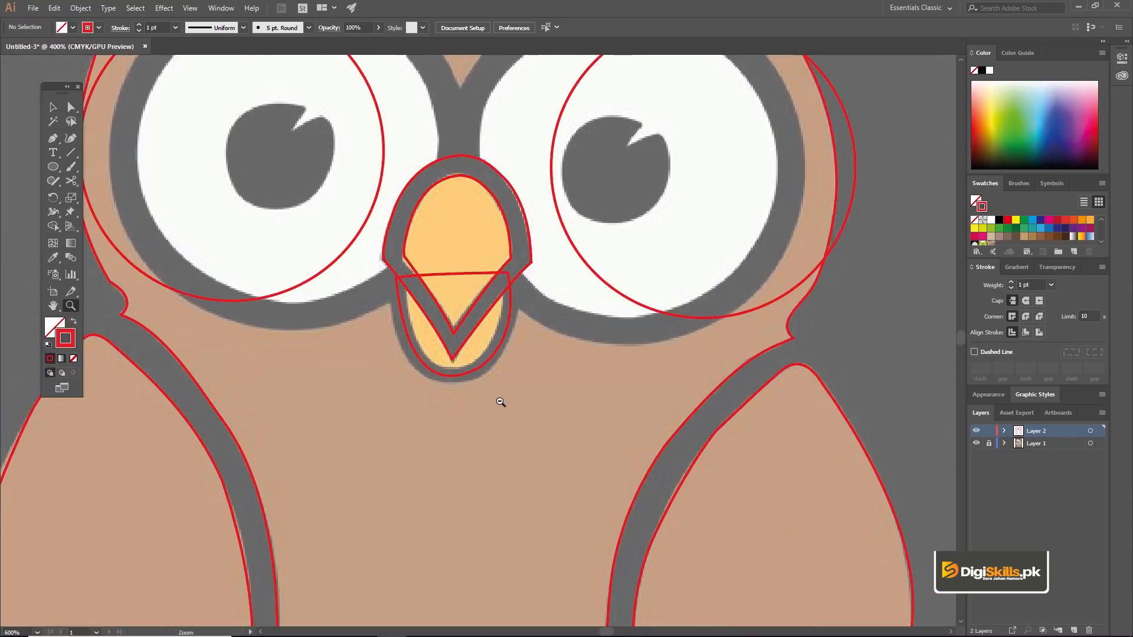
alt+click(497, 395)
alt+click(494, 348)
alt+click(501, 372)
click(494, 402)
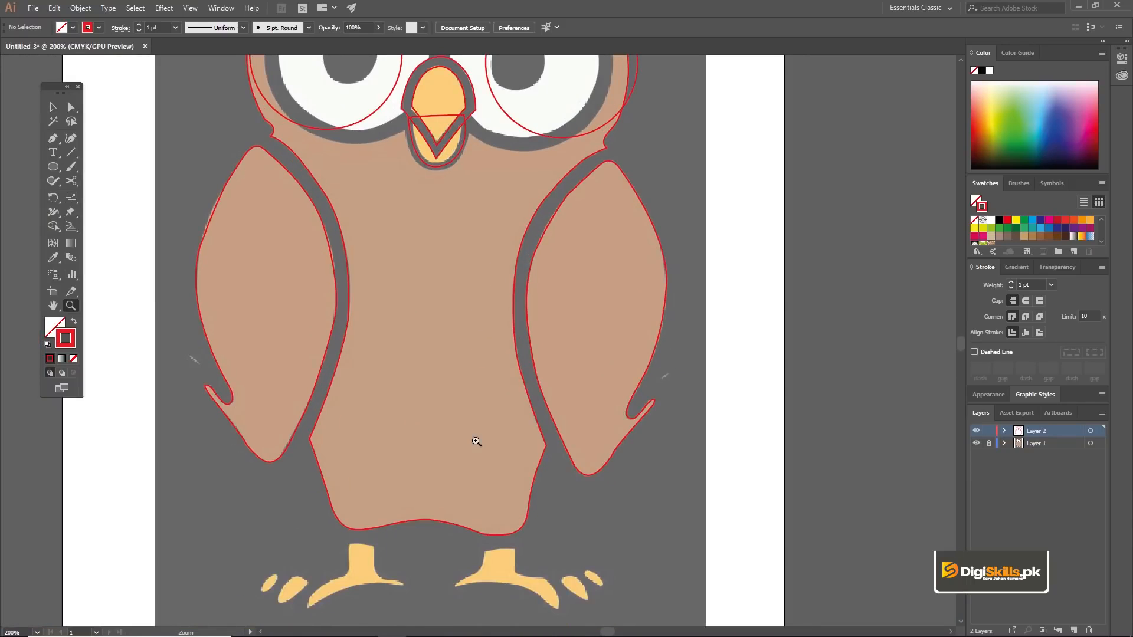
drag(452, 353, 462, 390)
drag(506, 458, 459, 359)
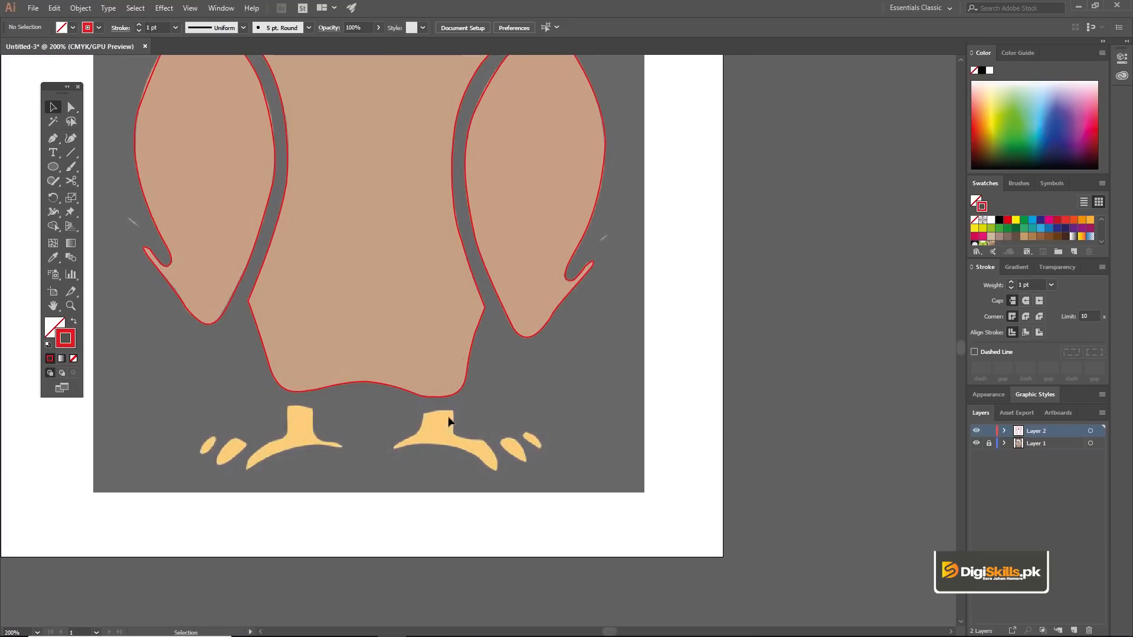
key(z)
click(456, 441)
click(432, 357)
click(482, 367)
key(v)
drag(520, 278, 520, 337)
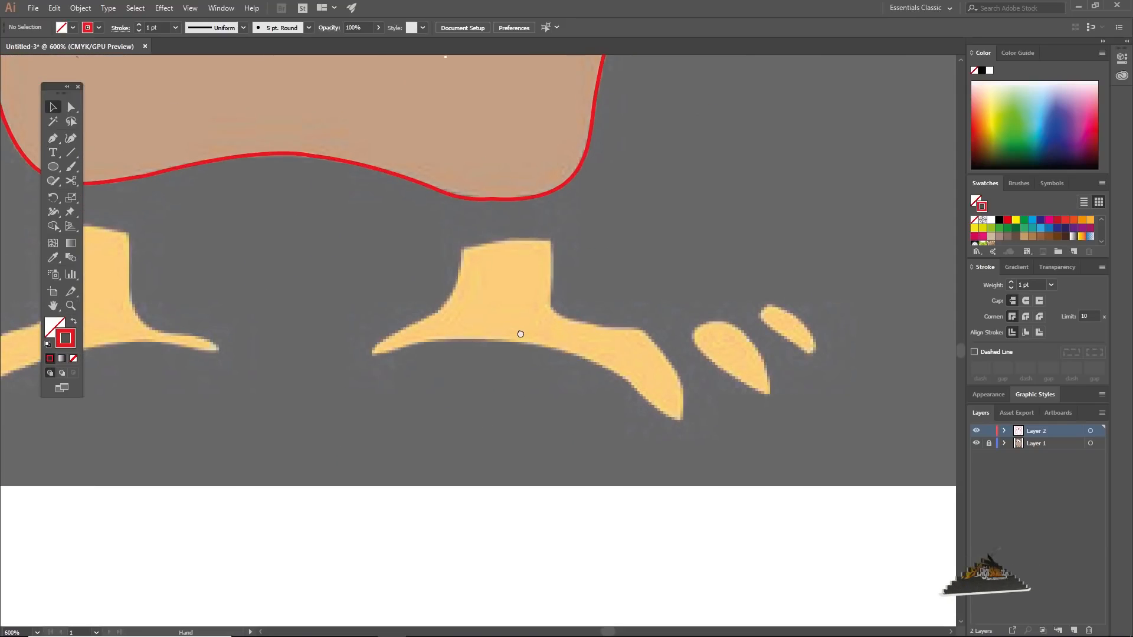
key(p)
click(461, 250)
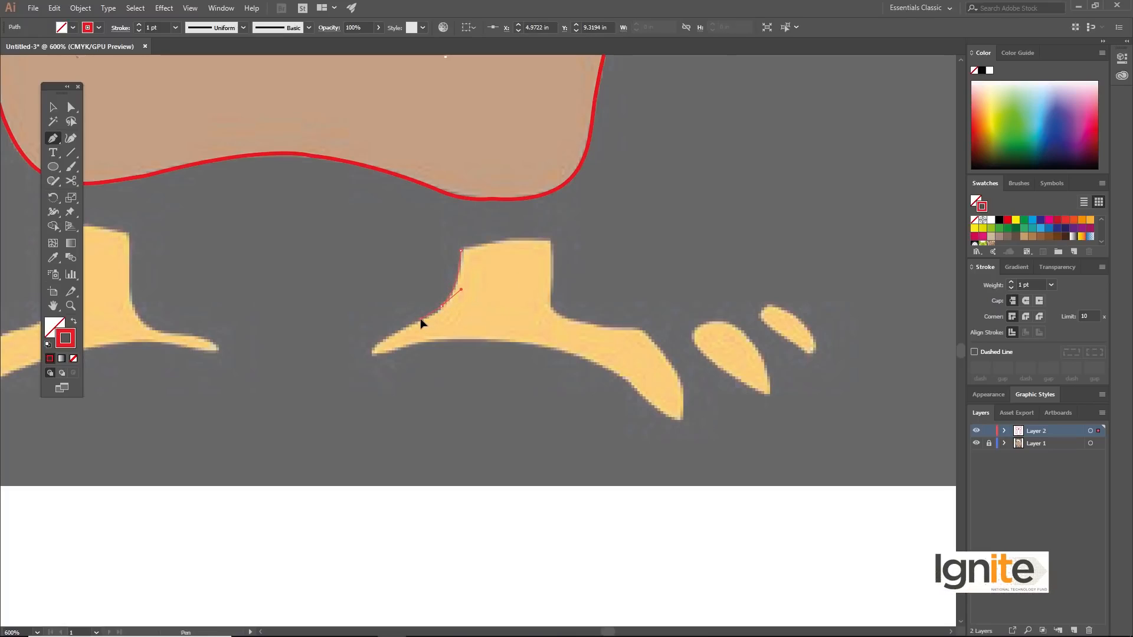
drag(421, 319, 422, 321)
click(441, 306)
Step: Continue the right foot's outline along the upper edge of its left toe and around the rounded tip
key(z)
click(440, 349)
click(460, 322)
key(v)
key(p)
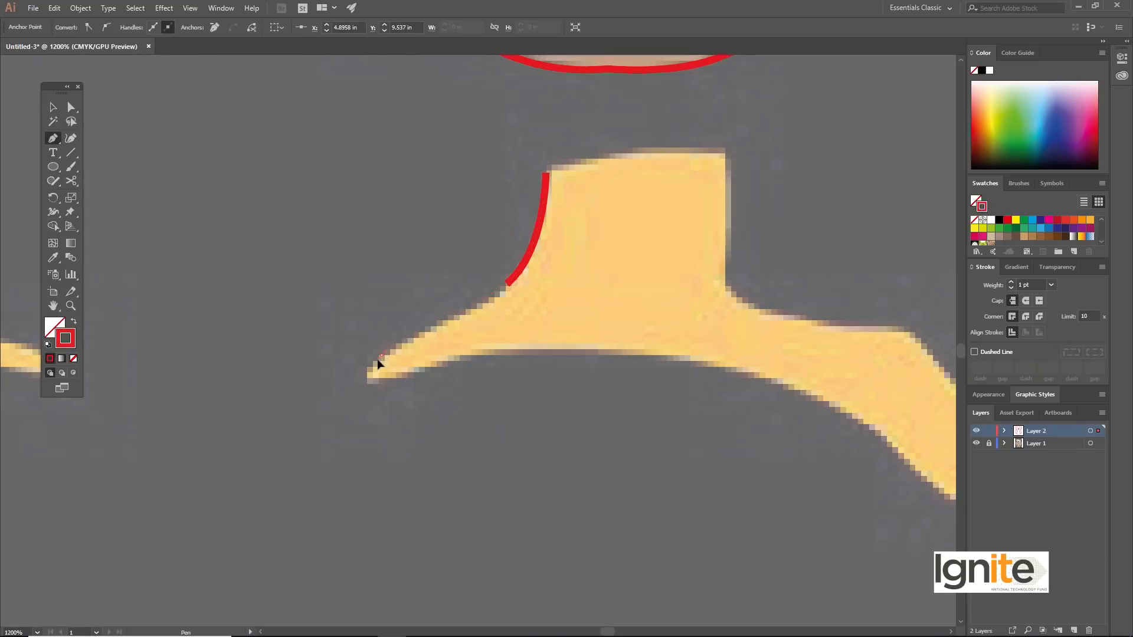
click(506, 286)
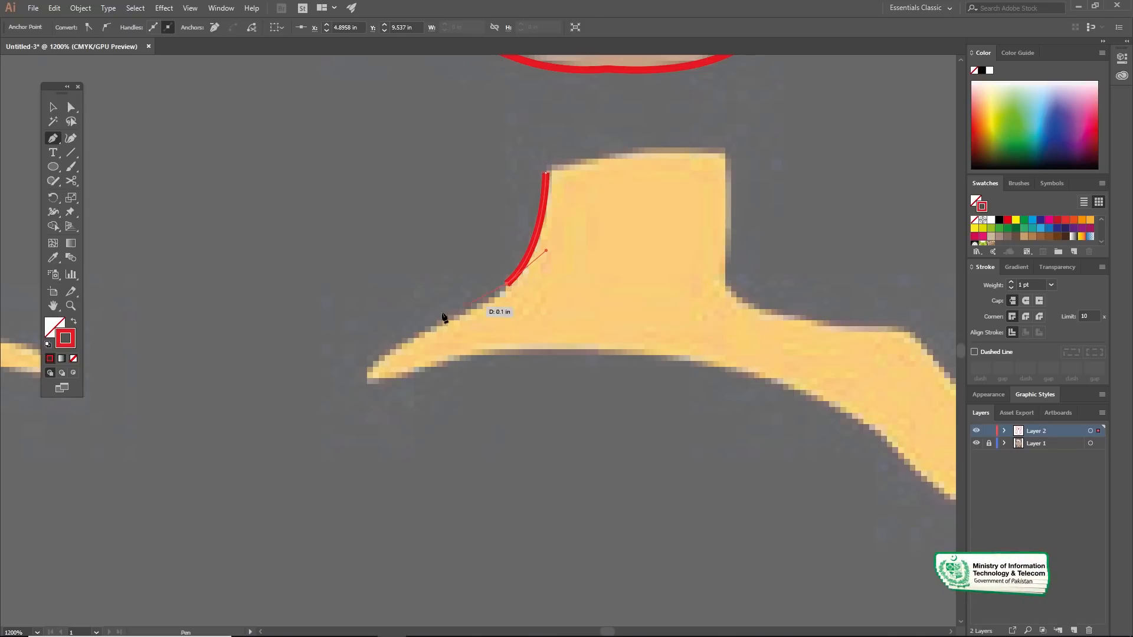
drag(365, 358, 366, 360)
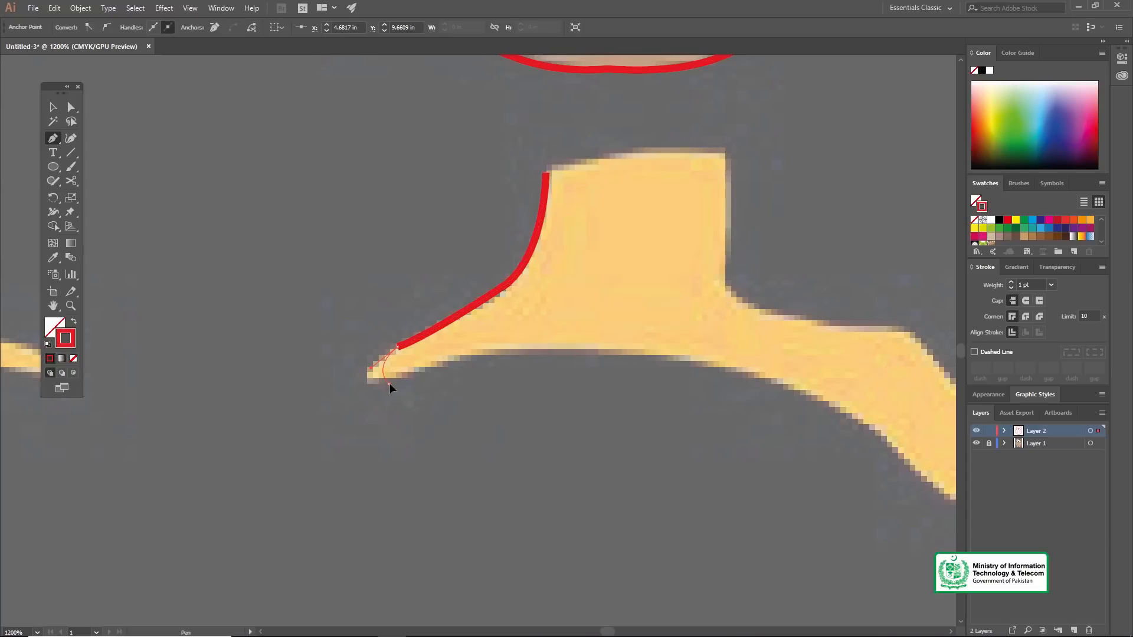
drag(424, 373, 423, 374)
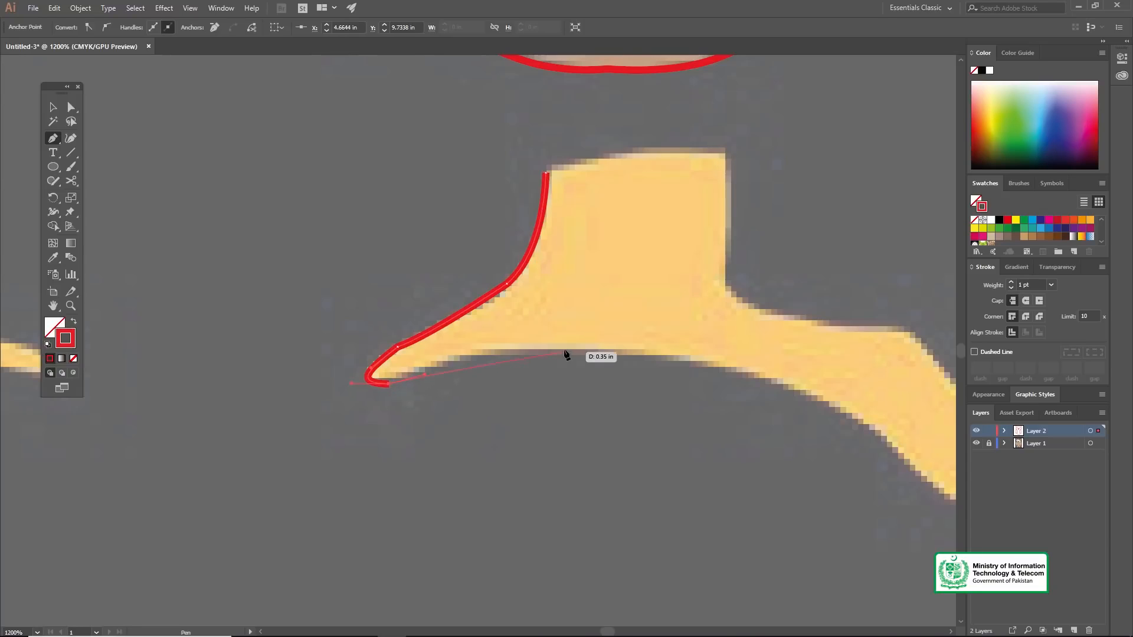
Step: Trace the right foot's arched bottom edge and round the tip of its long right toe
drag(577, 350, 668, 355)
drag(789, 384, 567, 376)
drag(703, 378, 680, 362)
drag(558, 370, 596, 385)
drag(694, 405, 607, 366)
drag(566, 324, 602, 405)
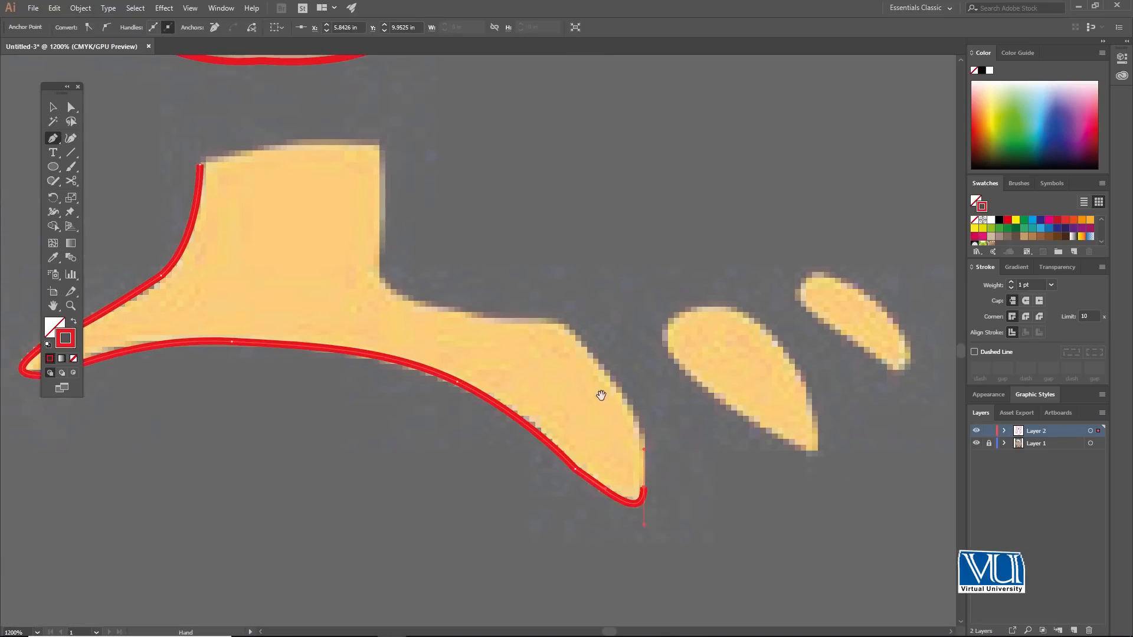
Step: Trace the long toe's upper edge and the leg's right side, then close the right foot's outline across the leg's top
drag(600, 396, 570, 396)
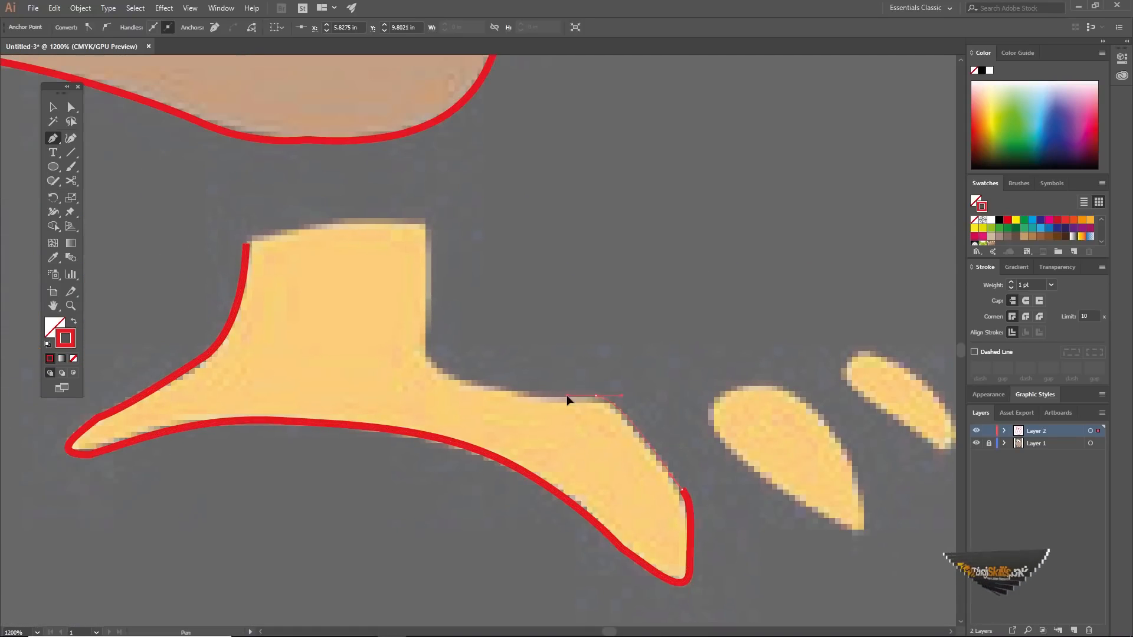
drag(505, 409, 567, 473)
mouse_move(503, 435)
mouse_down()
mouse_move(486, 405)
mouse_move(490, 420)
mouse_up()
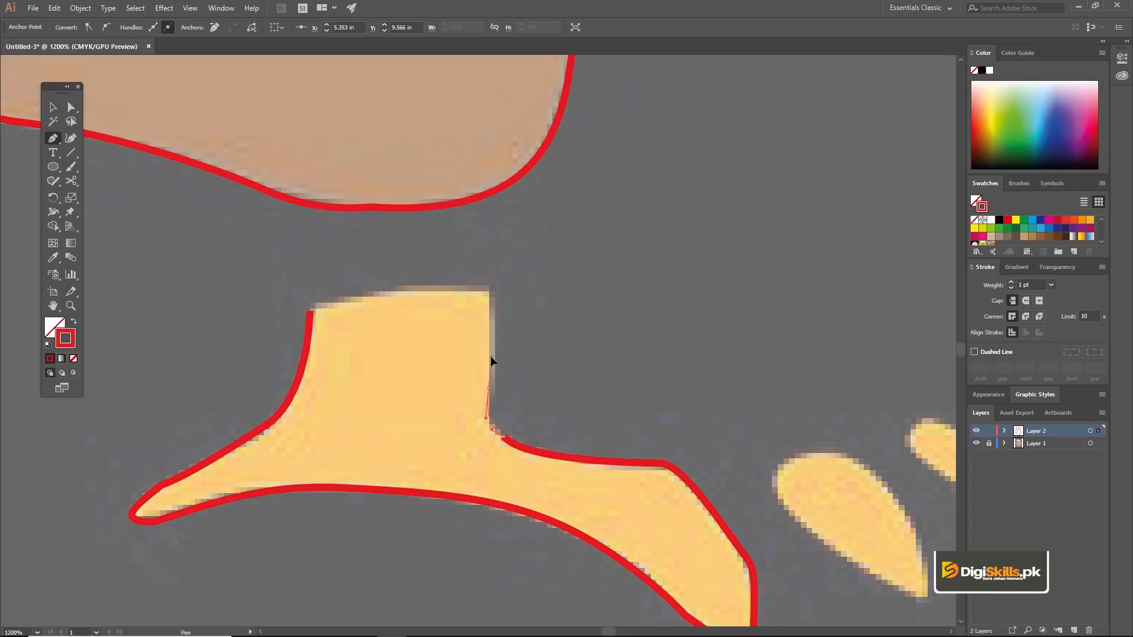
drag(480, 302, 501, 394)
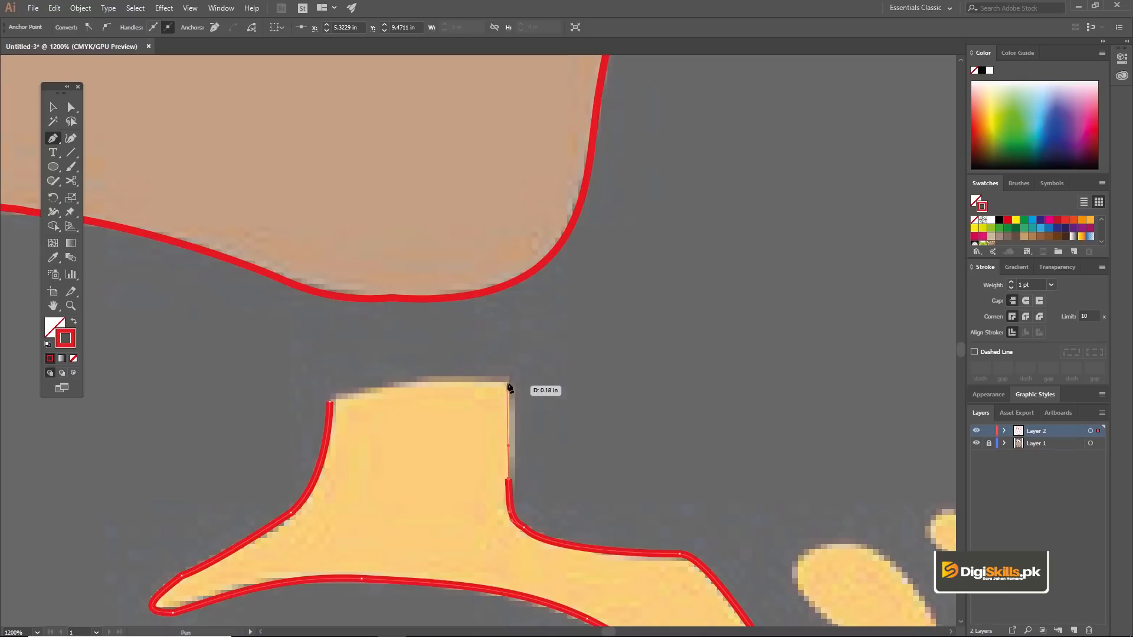
click(508, 381)
drag(330, 402, 312, 423)
Step: Trace the right foot's larger detached toe as a closed Pen shape with a pointed lower end, then deselect it
ctrl+alt+click(438, 422)
ctrl+alt+click(503, 390)
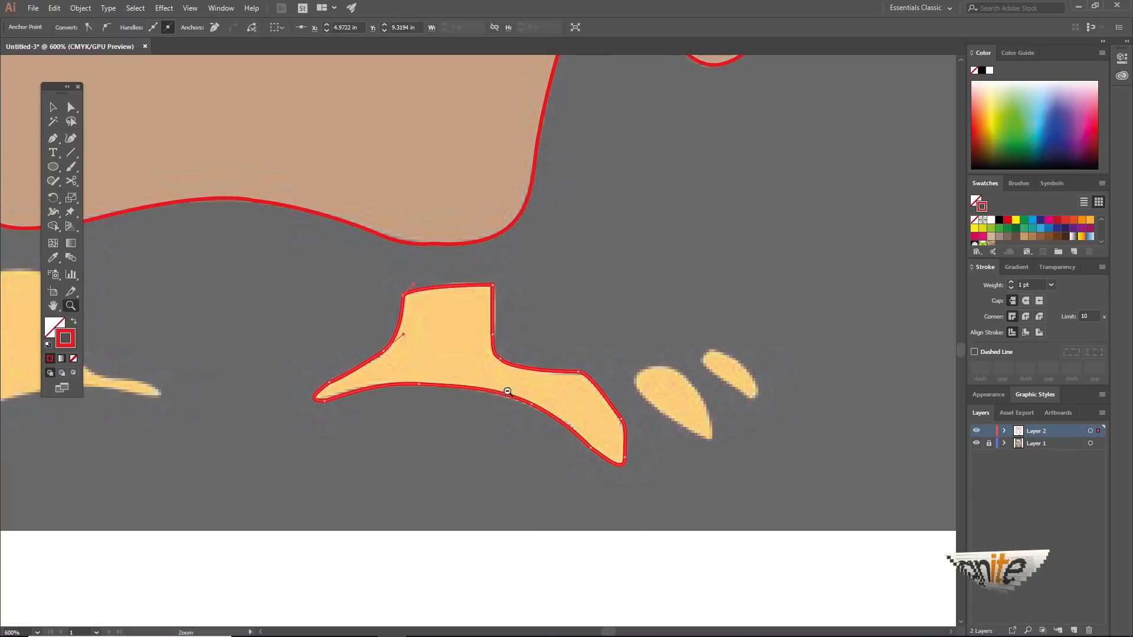
click(524, 301)
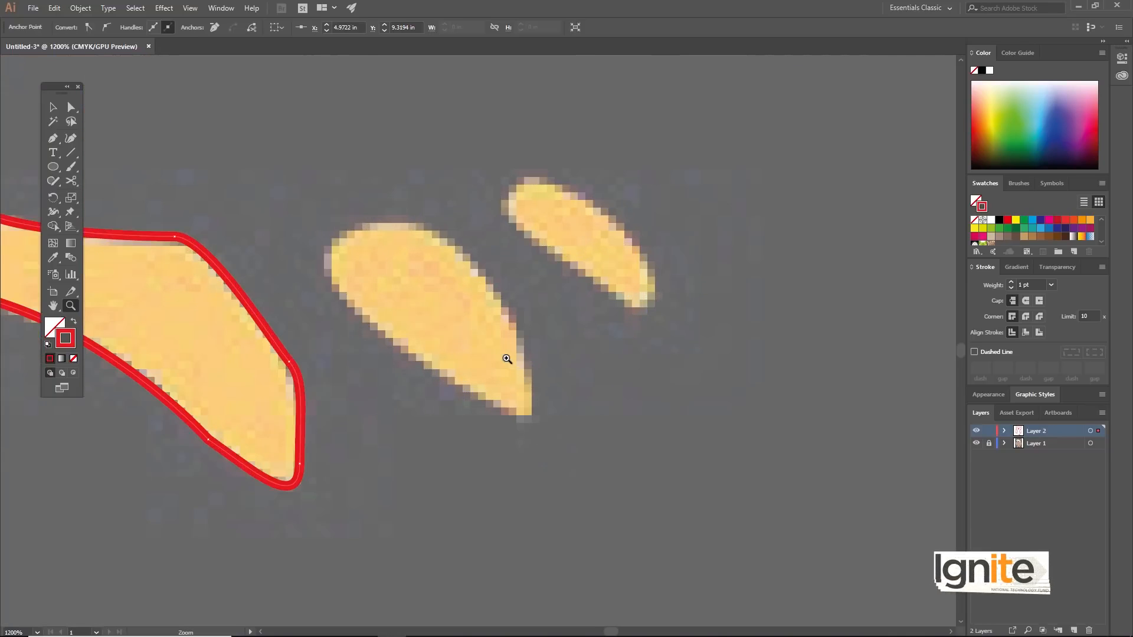
key(p)
click(547, 449)
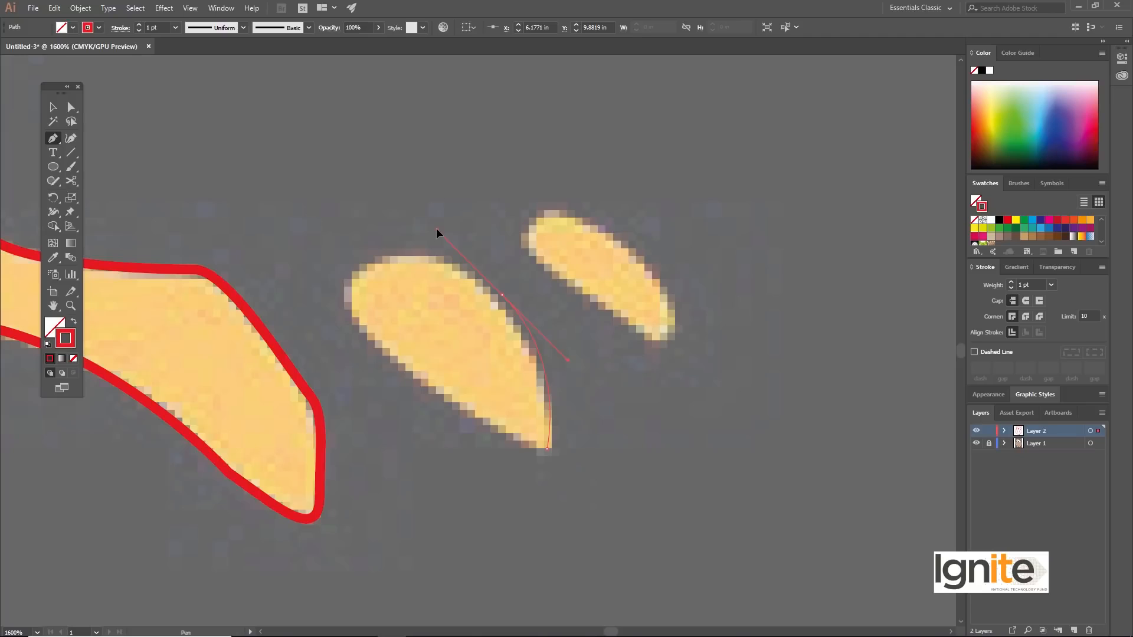
drag(464, 269, 479, 274)
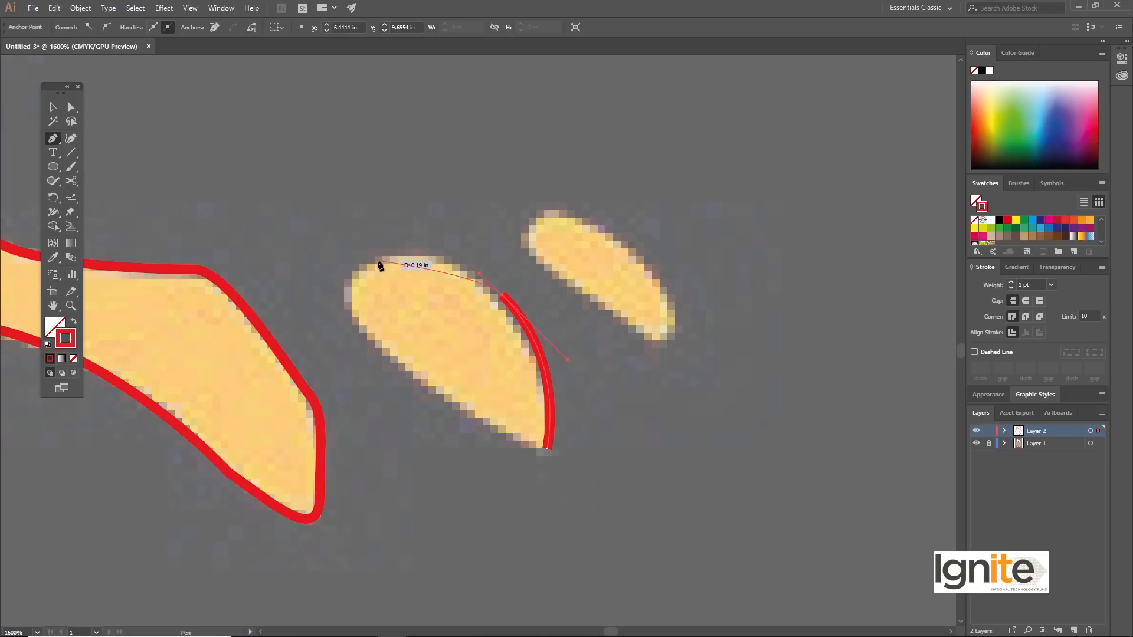
drag(307, 275, 363, 269)
drag(378, 335, 430, 387)
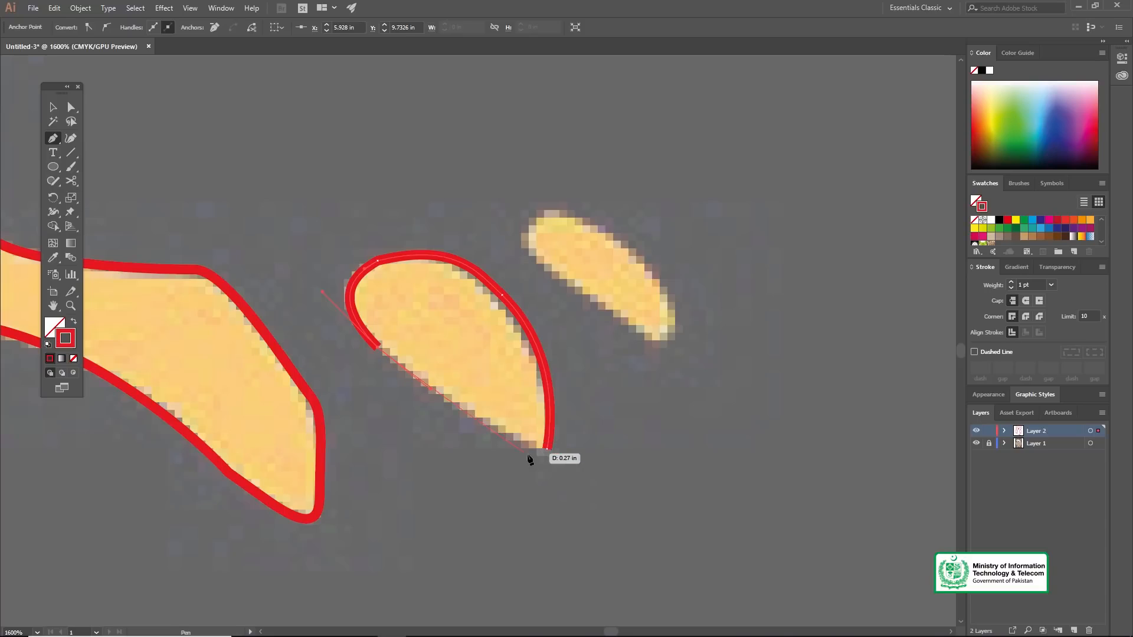
drag(581, 448, 583, 449)
ctrl+click(628, 397)
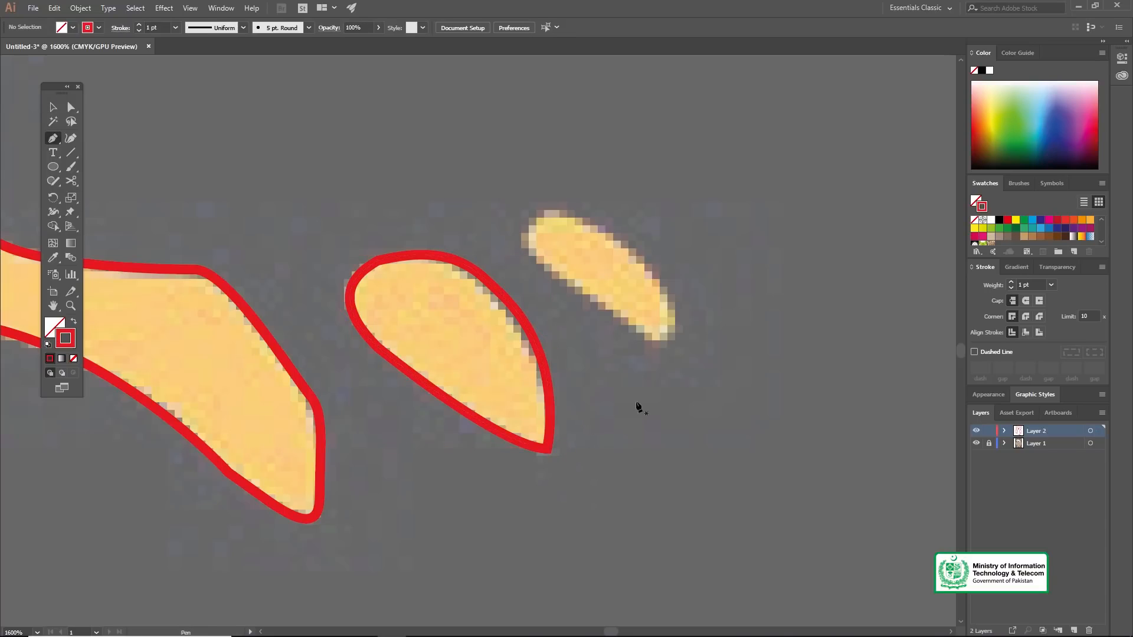
Step: Trace the right foot's smallest outer toe as a closed, rounded Pen shape
click(610, 313)
mouse_move(529, 228)
mouse_down()
mouse_move(553, 194)
mouse_move(544, 194)
mouse_move(539, 219)
mouse_move(555, 219)
mouse_up()
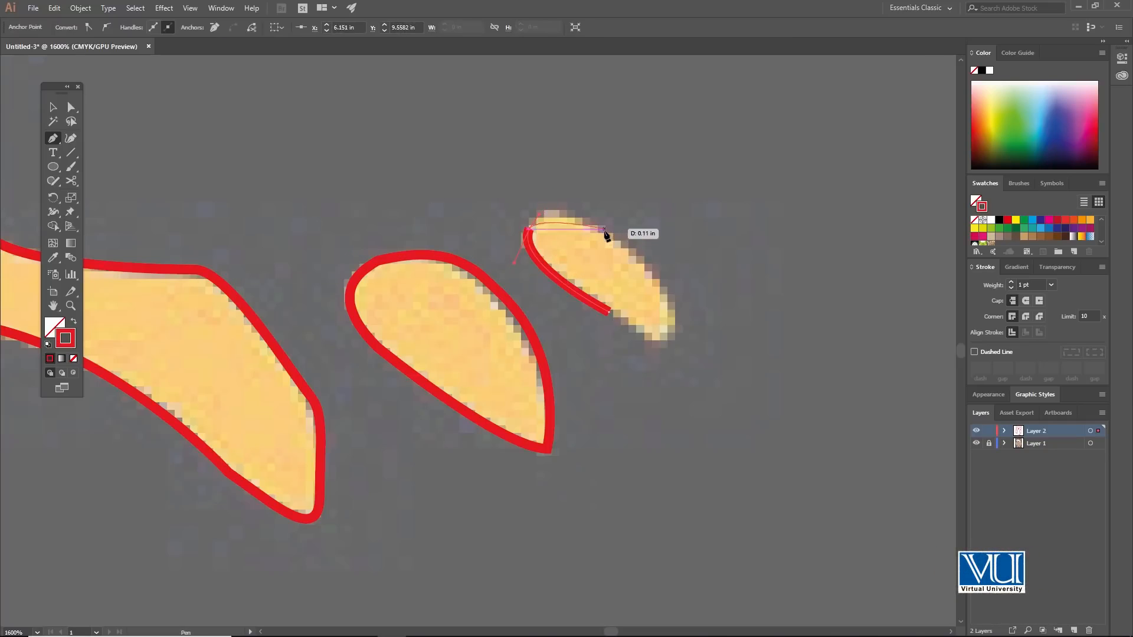
drag(649, 265, 652, 266)
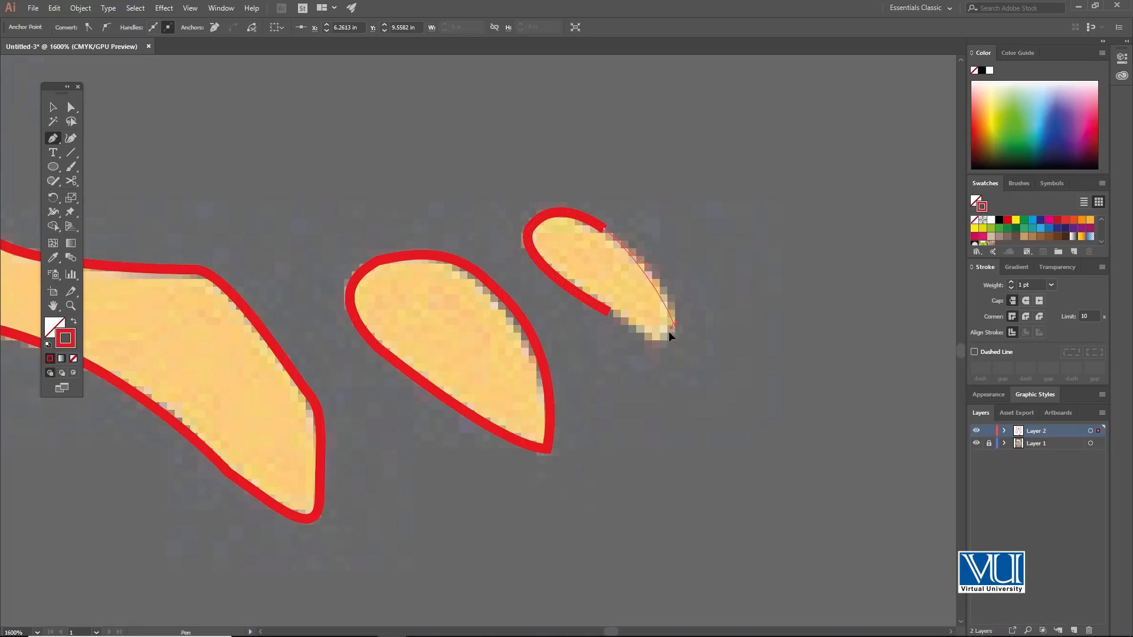
drag(663, 341, 661, 335)
click(610, 311)
Step: Start the left foot's outline with the Pen tool, tracing the leg's top edge, its left side and the long toe's upper curve
key(z)
alt+click(477, 292)
alt+click(476, 291)
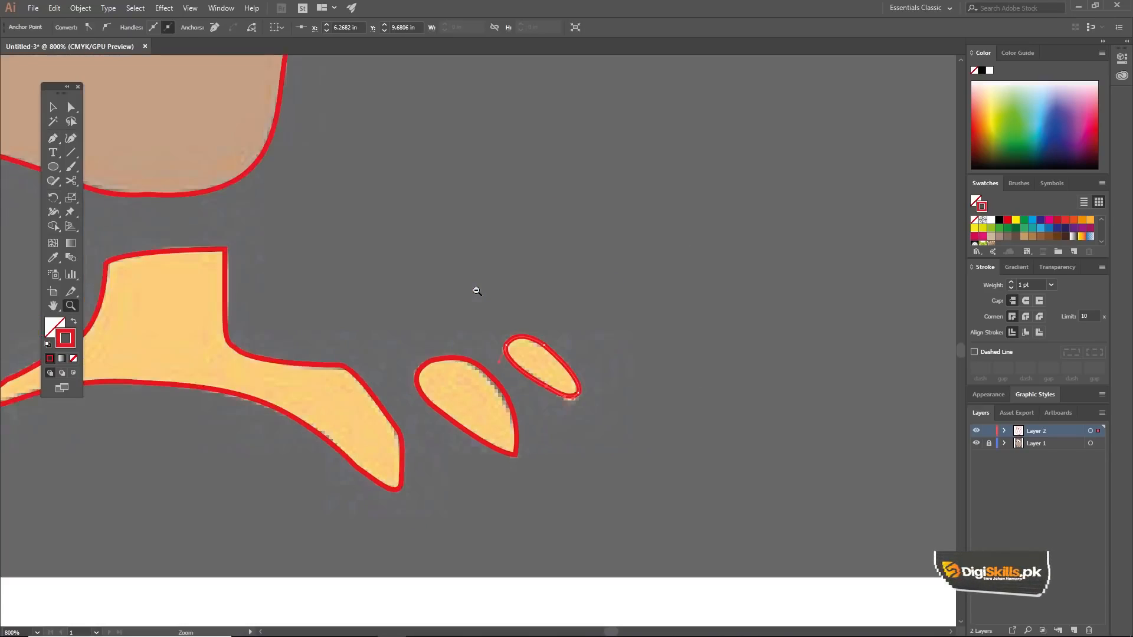
alt+click(477, 292)
alt+click(331, 343)
alt+click(309, 363)
click(324, 349)
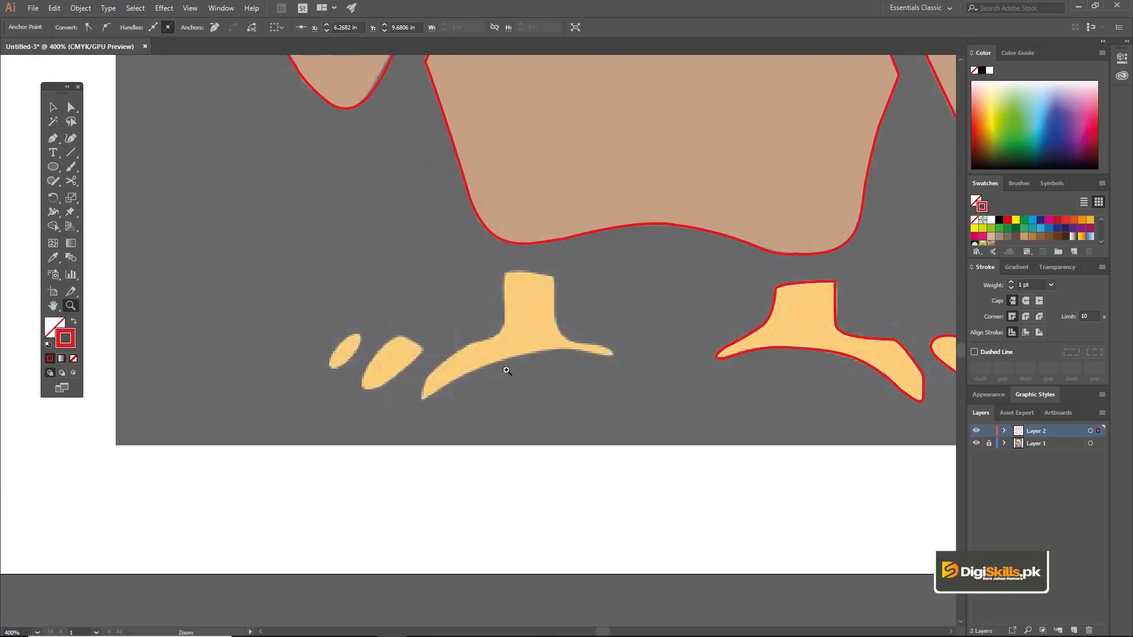
click(519, 342)
click(466, 310)
click(482, 304)
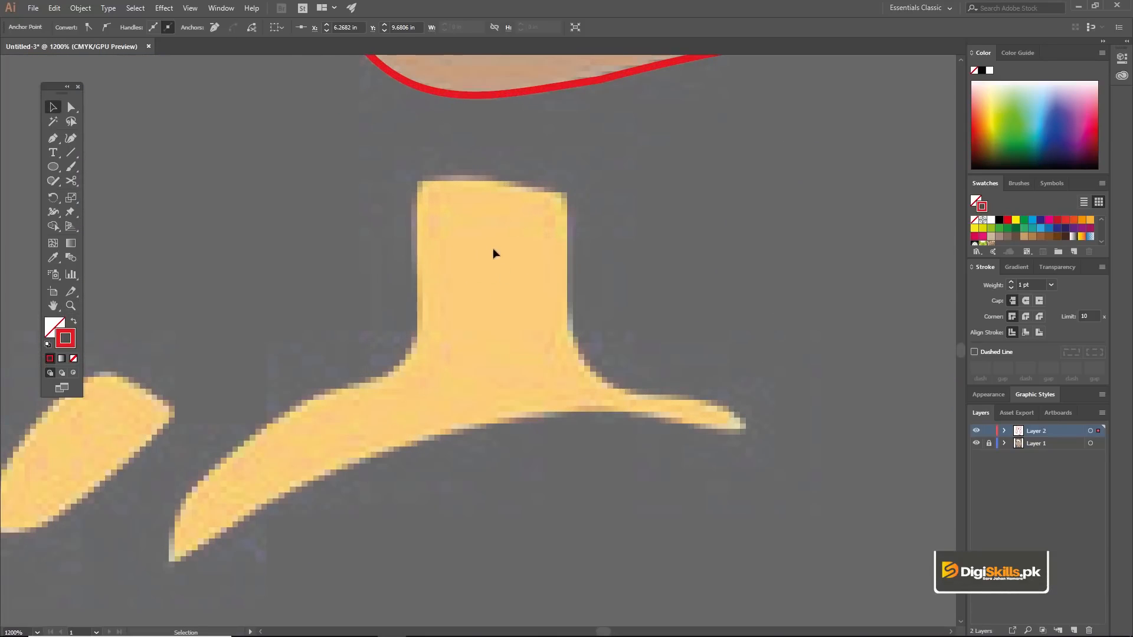
click(455, 182)
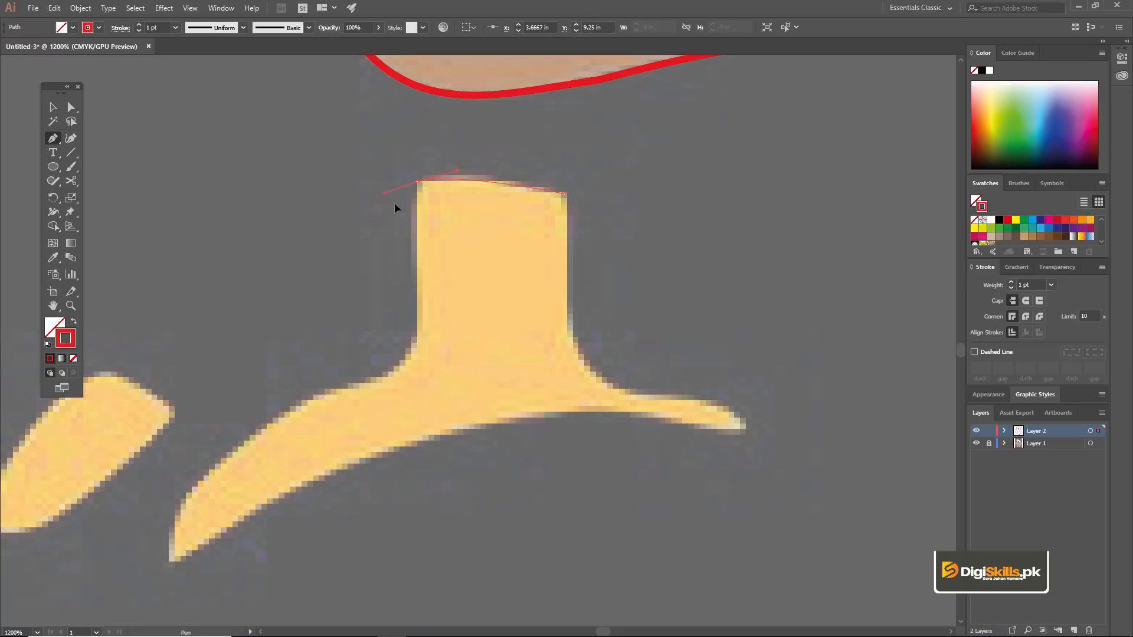
drag(416, 265, 416, 286)
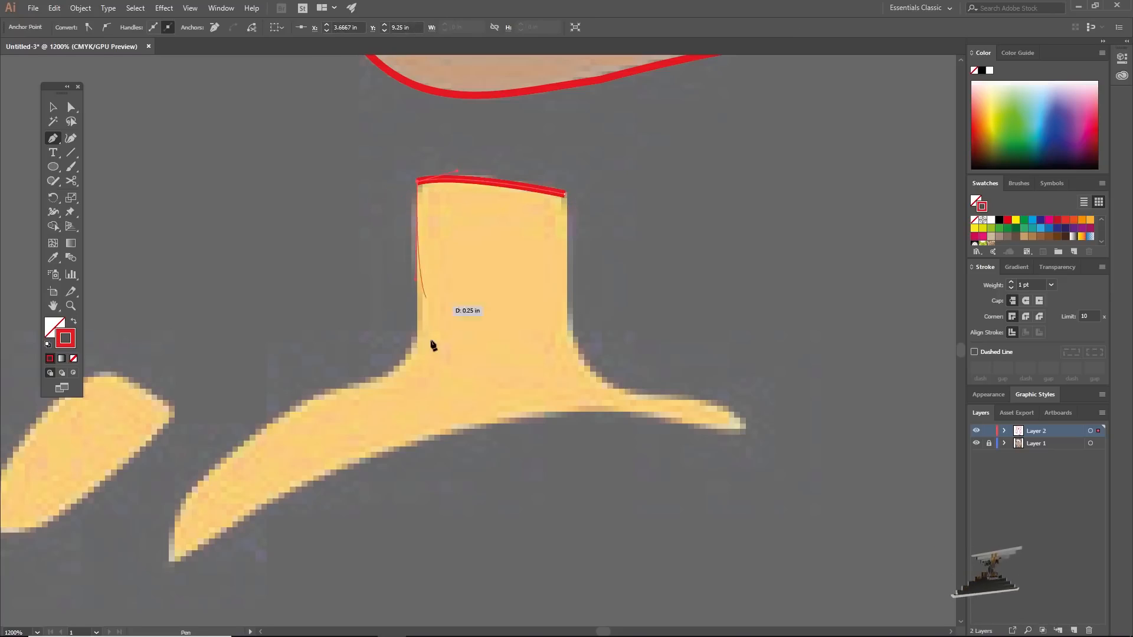
drag(413, 356, 553, 272)
key(space)
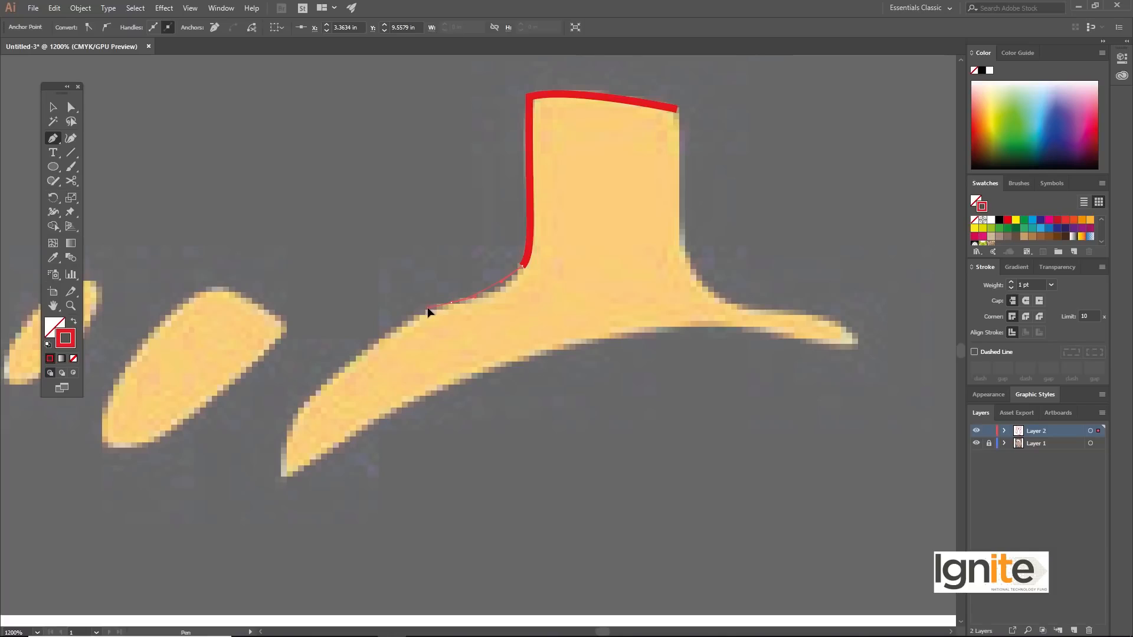
drag(418, 316, 416, 317)
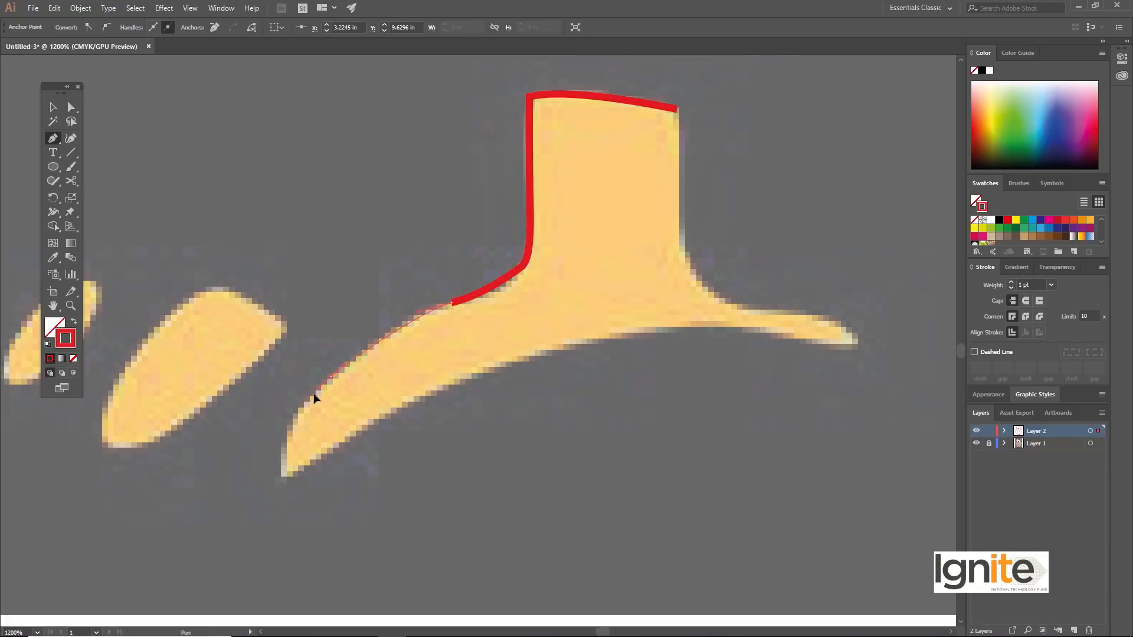
drag(283, 459, 281, 482)
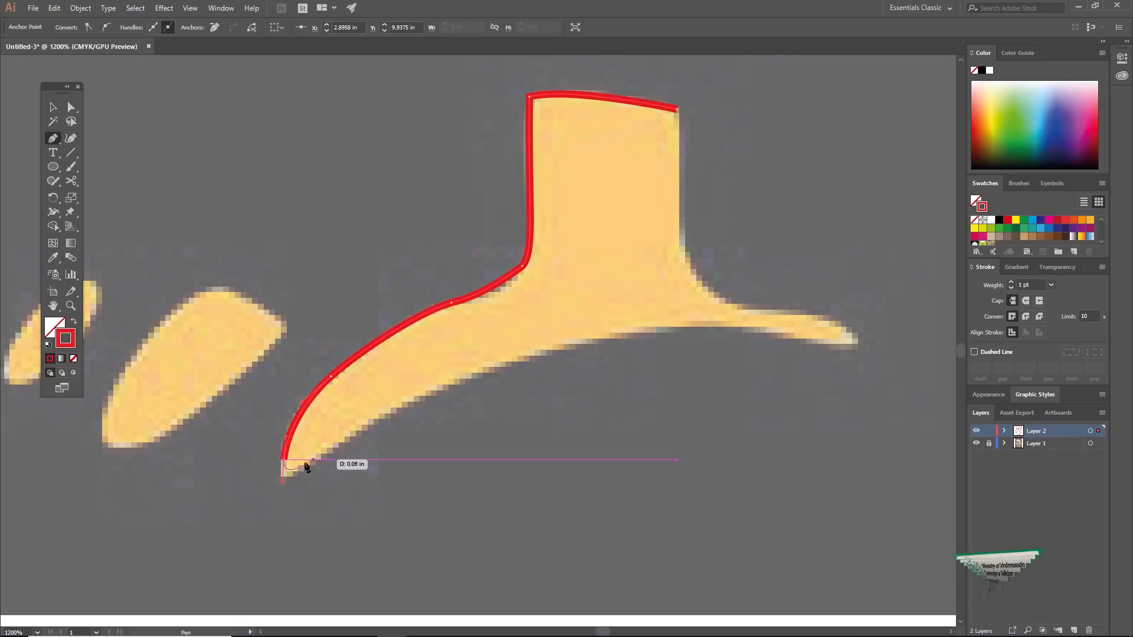
click(284, 478)
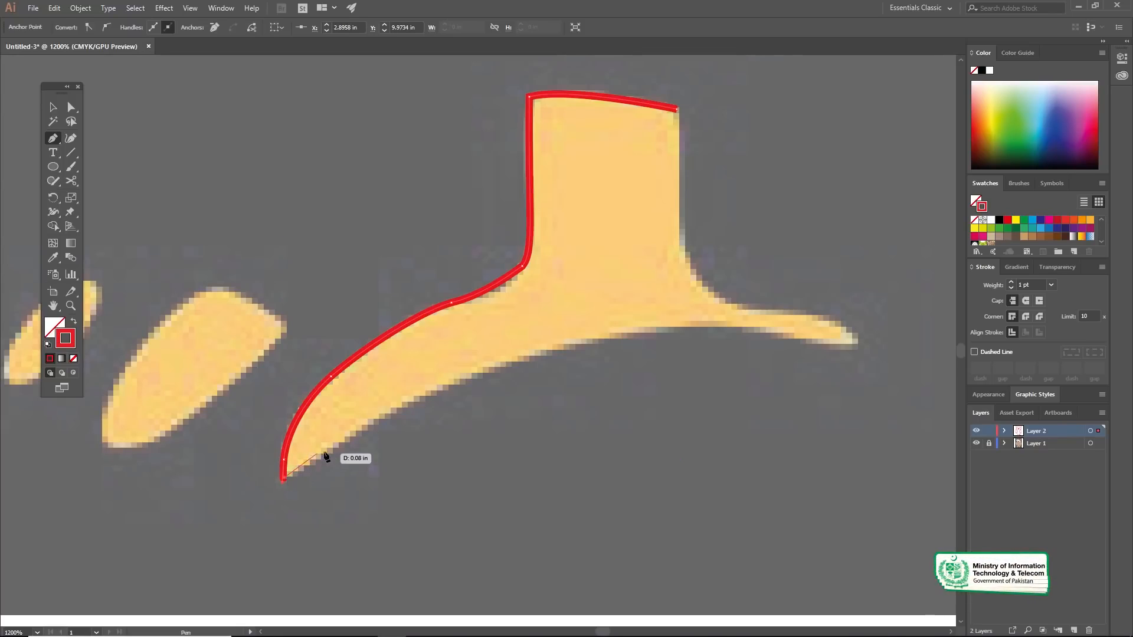
ctrl+click(415, 412)
drag(455, 378, 472, 381)
drag(566, 367, 541, 329)
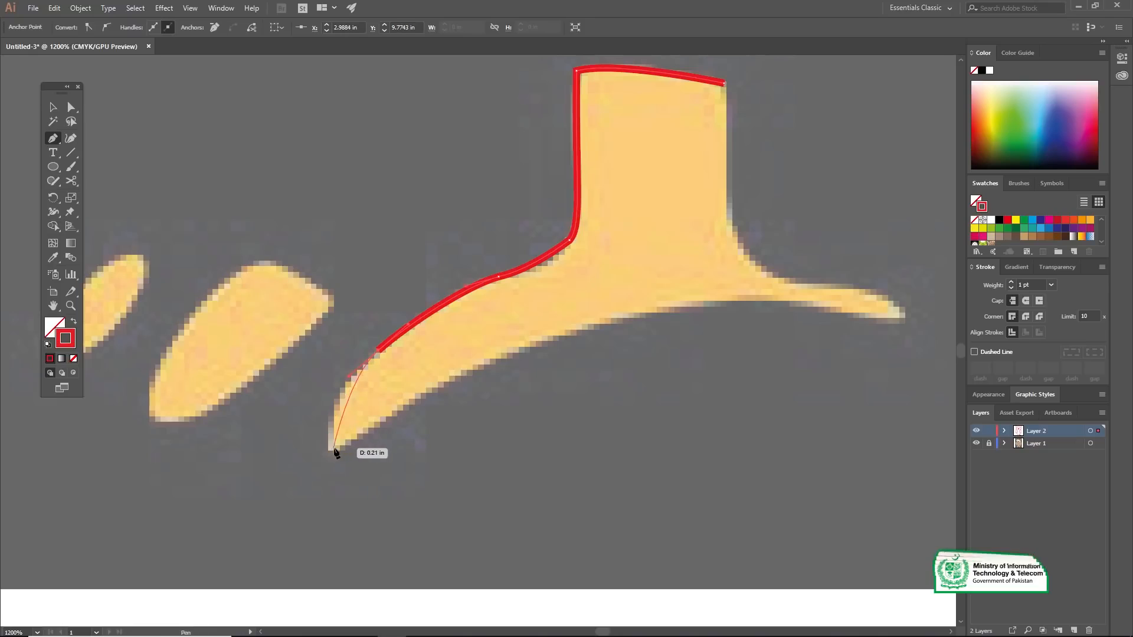
Step: Trace the left foot's rounded toe tip, arched bottom edge and right toe, then close the outline up the leg's right side
drag(329, 433, 403, 402)
drag(447, 376, 511, 357)
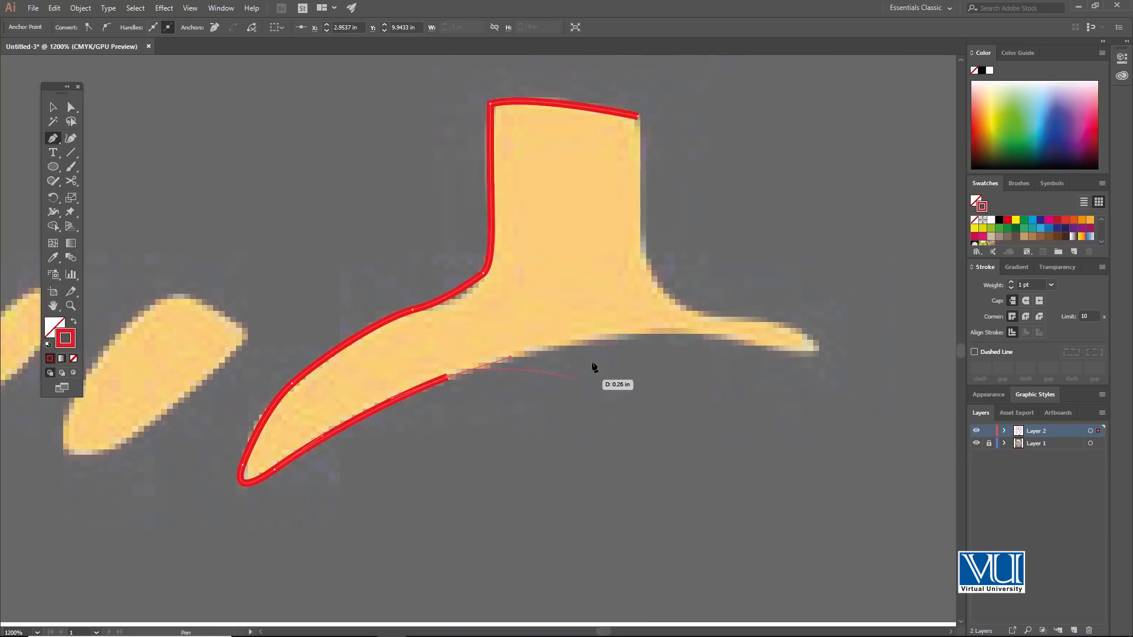
mouse_move(640, 346)
mouse_down()
mouse_move(485, 406)
mouse_move(566, 397)
mouse_move(548, 420)
mouse_move(600, 441)
mouse_move(556, 384)
mouse_move(569, 406)
mouse_up()
mouse_move(475, 373)
mouse_down()
mouse_move(550, 455)
mouse_move(524, 289)
mouse_move(532, 370)
mouse_up()
click(530, 292)
Step: Start outlining the left foot's larger detached toe with the Pen tool, tracing its curved top edge and rounded right corner
key(z)
alt+click(426, 395)
alt+click(454, 362)
click(323, 407)
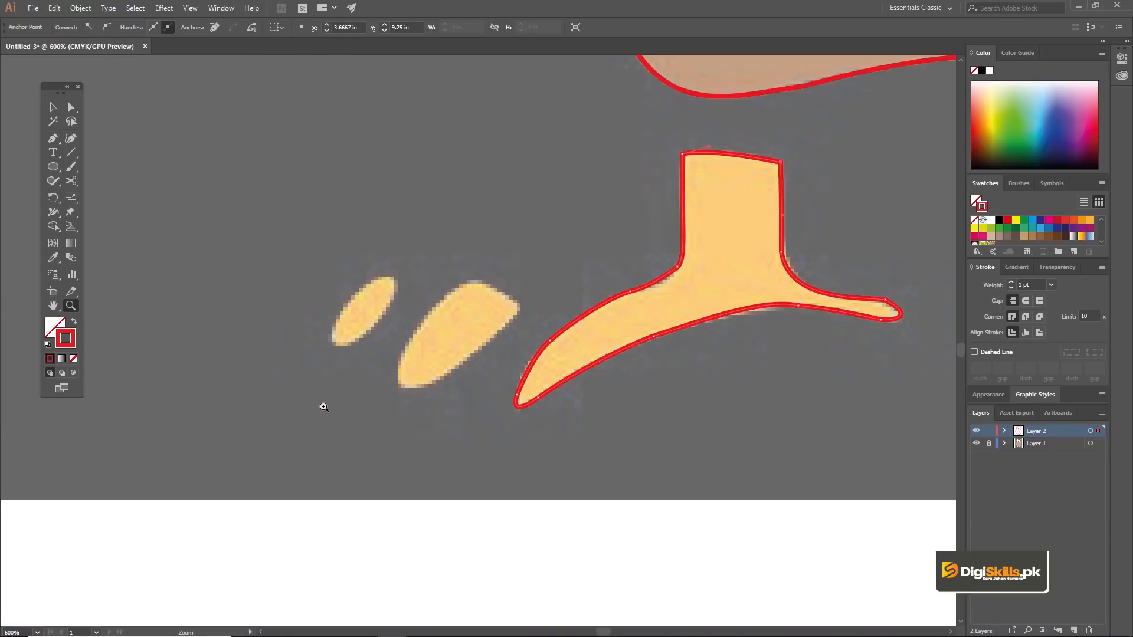
click(428, 333)
click(501, 335)
drag(507, 348, 488, 384)
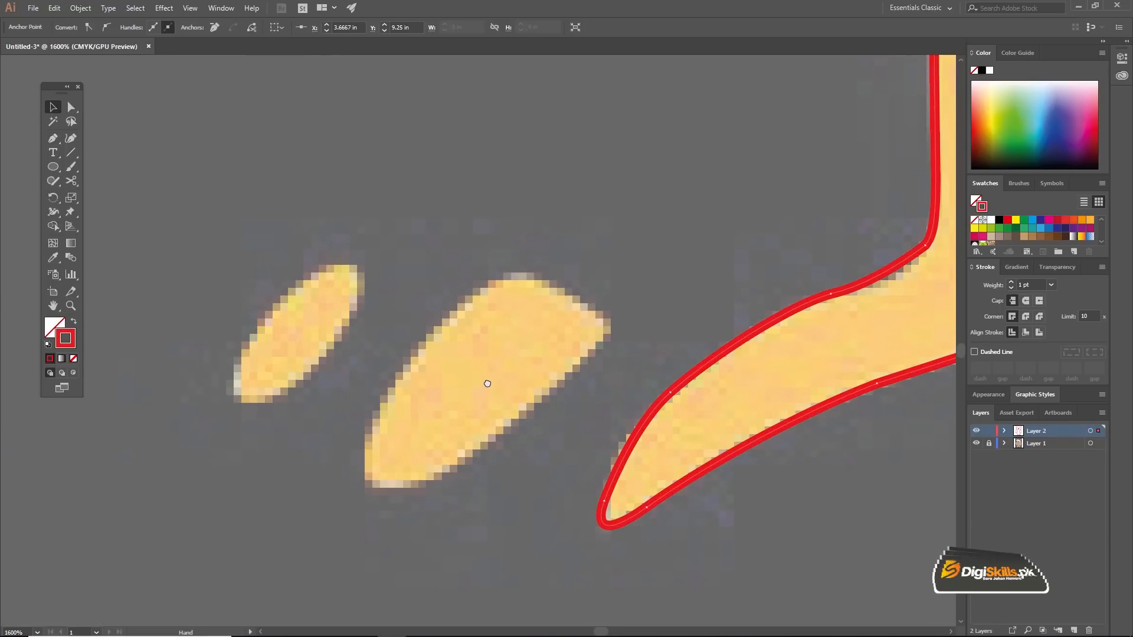
key(p)
click(451, 313)
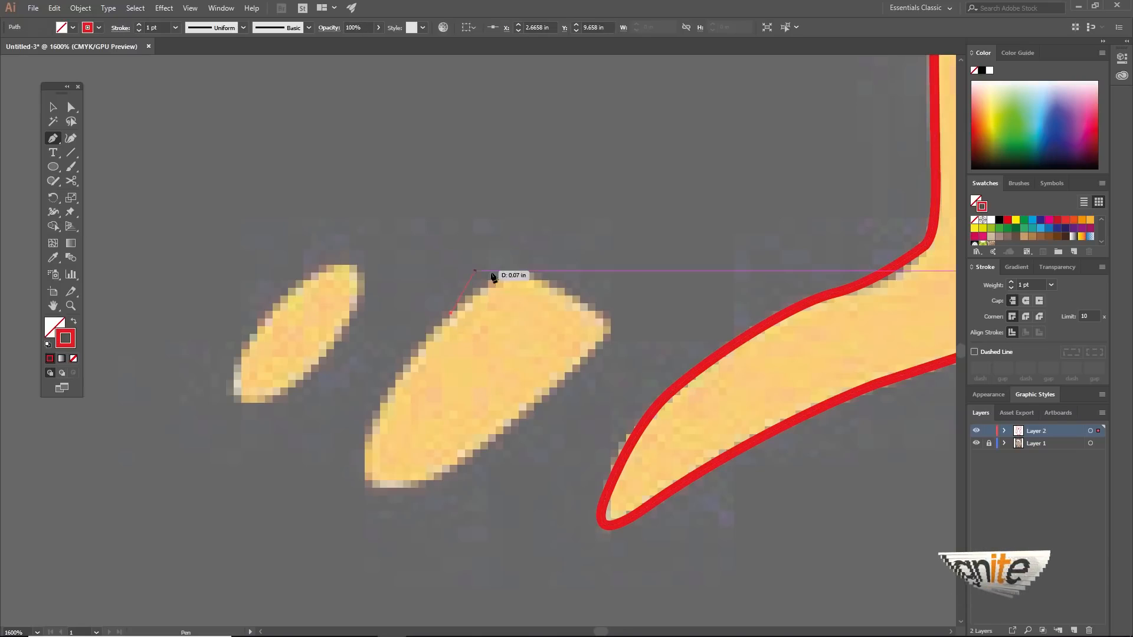
drag(530, 274, 565, 293)
drag(596, 350, 554, 387)
Step: Trace the larger toe's slanted lower edge, rounded lower tip and left side, closing the outline at its starting point
drag(525, 430, 614, 406)
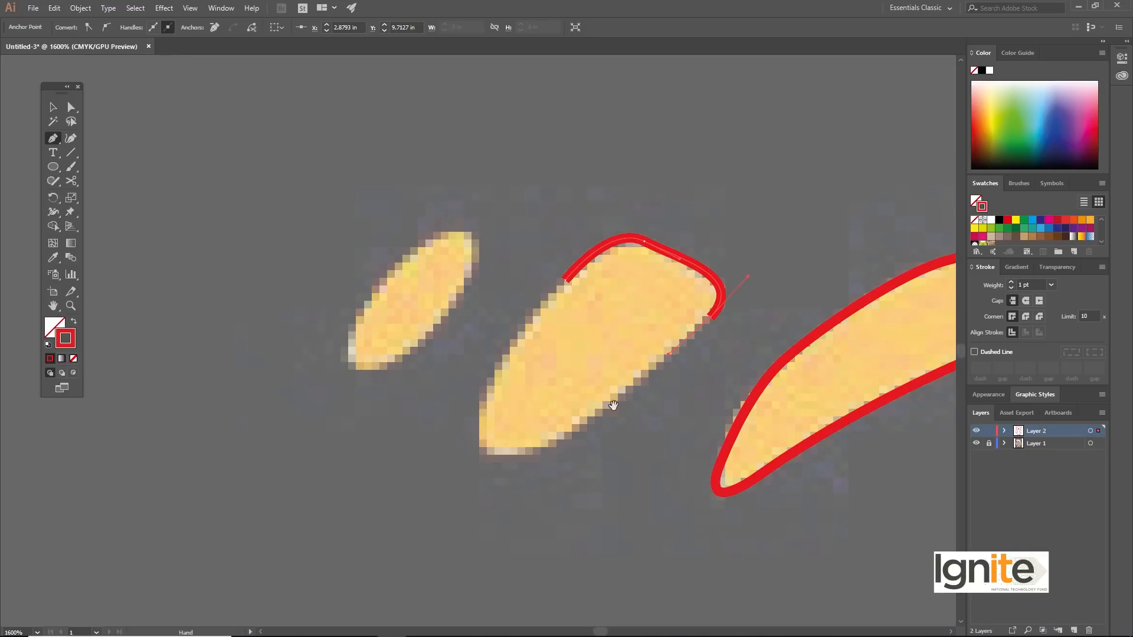
click(568, 431)
drag(494, 456, 480, 447)
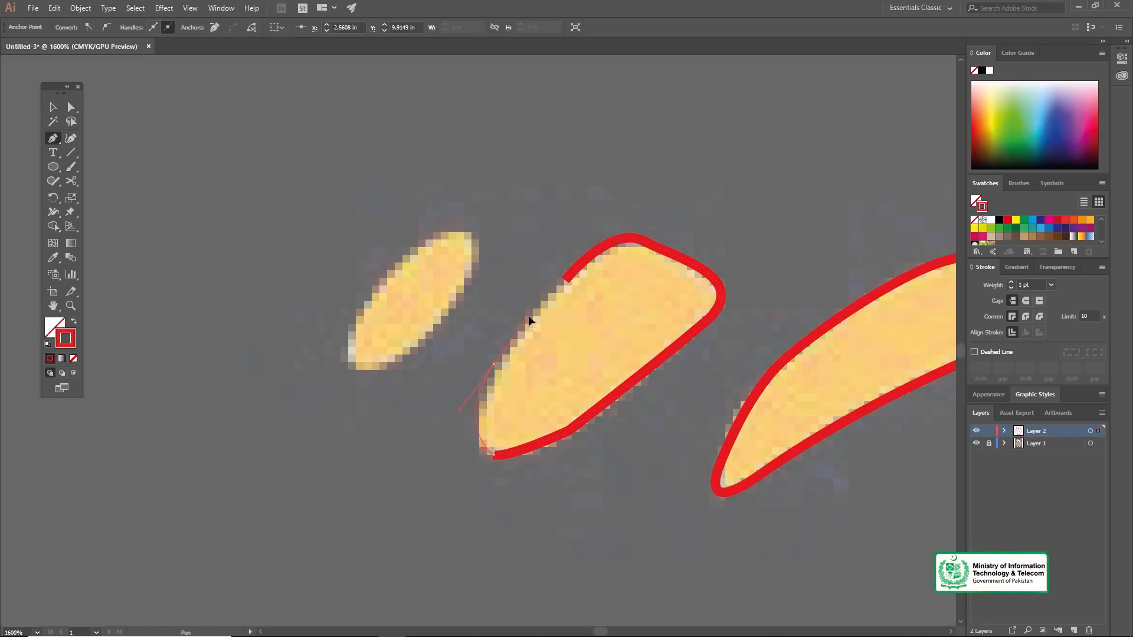
drag(536, 316, 557, 366)
click(566, 286)
Step: Trace the left foot's smallest outer toe as a closed, rounded Pen shape
click(557, 365)
drag(597, 278, 510, 315)
drag(482, 387, 466, 405)
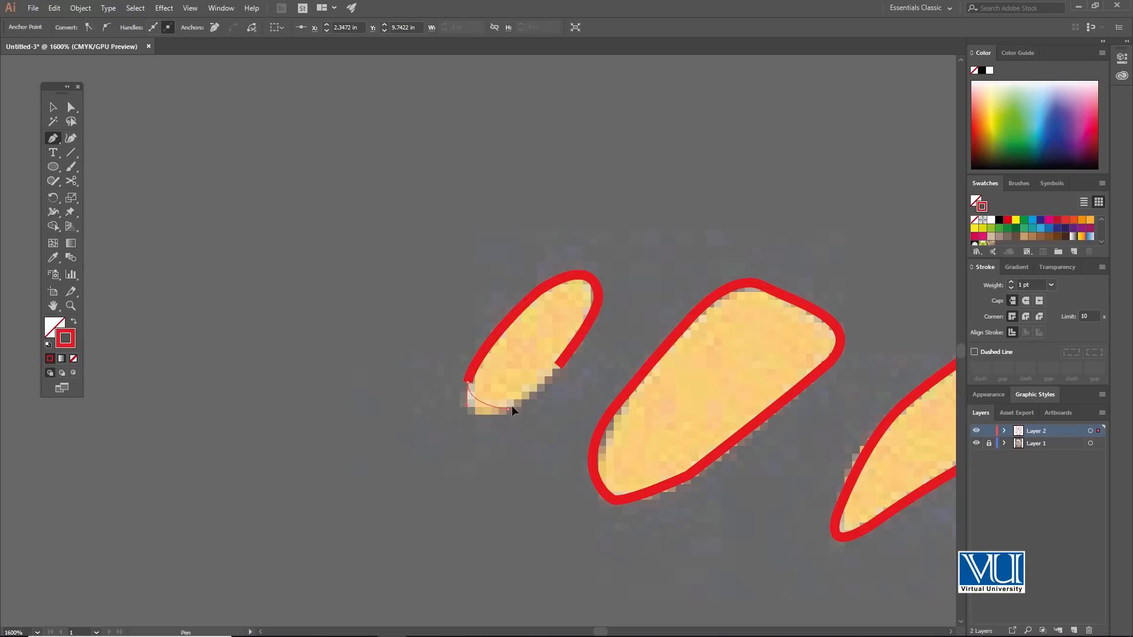
mouse_move(534, 389)
mouse_down()
mouse_move(554, 394)
mouse_move(545, 381)
mouse_up()
click(558, 366)
Step: Move the two misplaced eye circles horizontally so each one fits around the white of its eye
key(z)
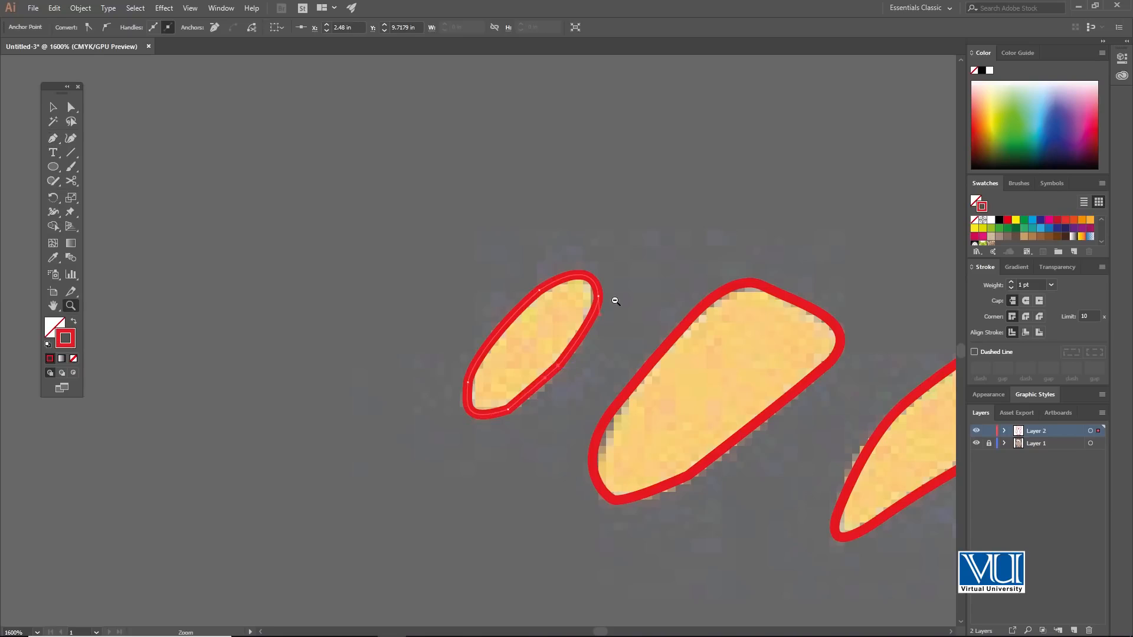
alt+click(614, 299)
alt+click(615, 299)
alt+click(614, 299)
alt+click(579, 299)
alt+click(579, 299)
alt+click(578, 299)
alt+click(478, 288)
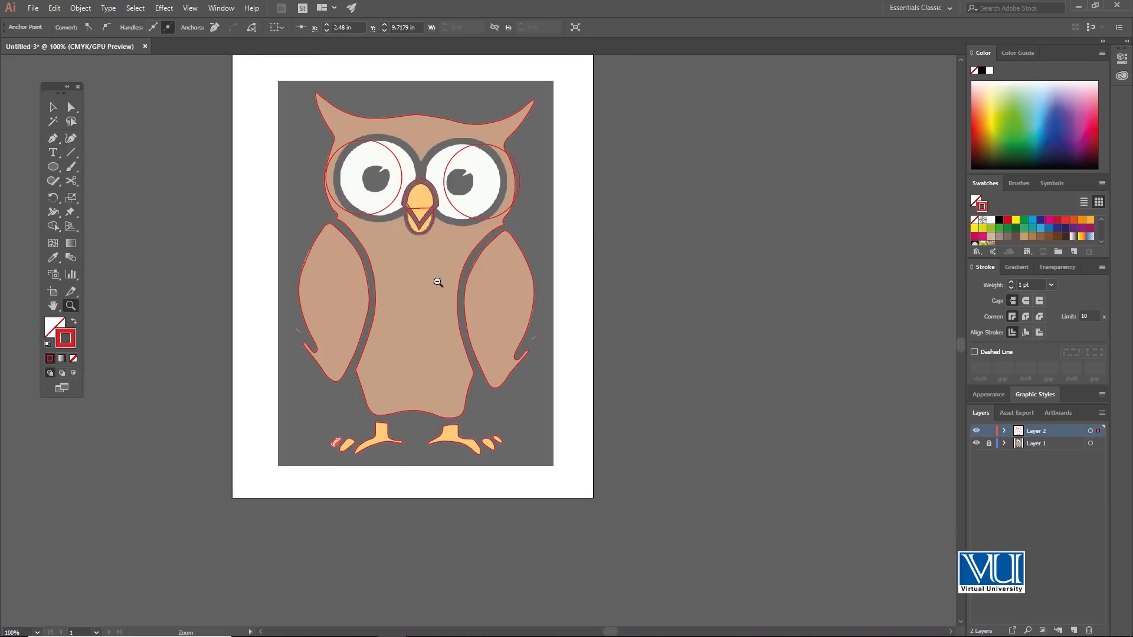
click(419, 233)
click(462, 253)
key(v)
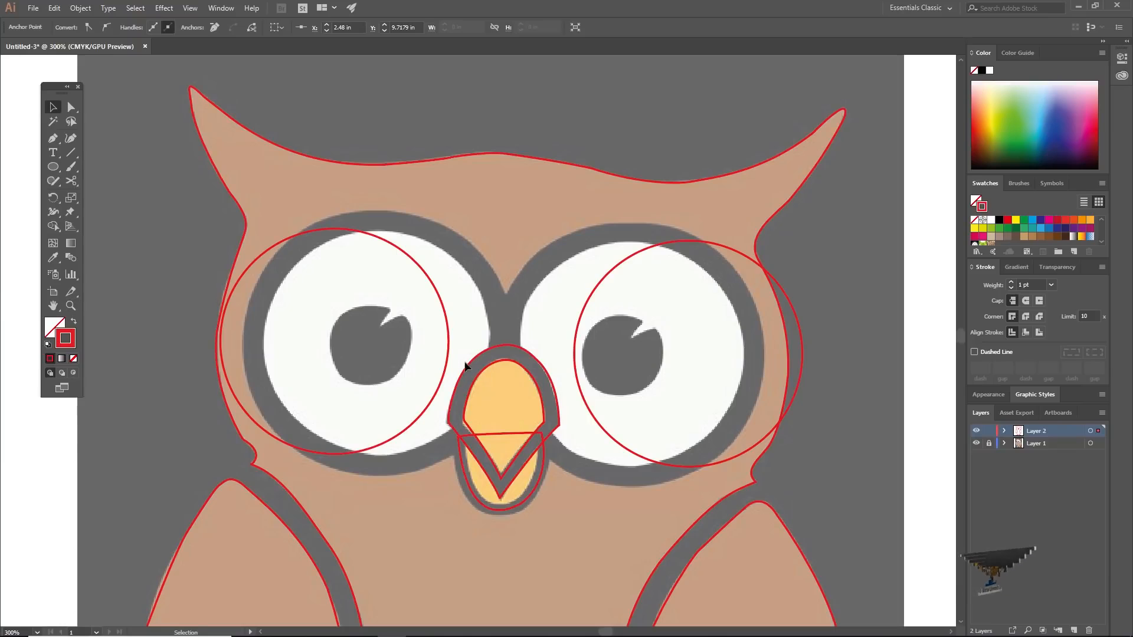
click(446, 317)
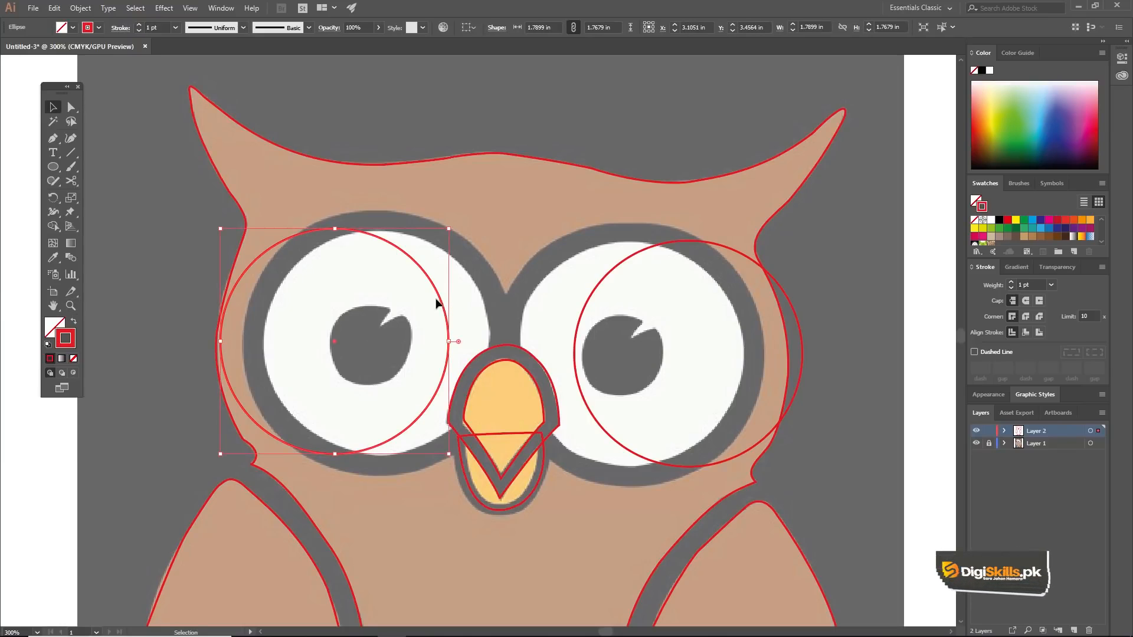
drag(440, 304, 480, 303)
drag(589, 301, 534, 301)
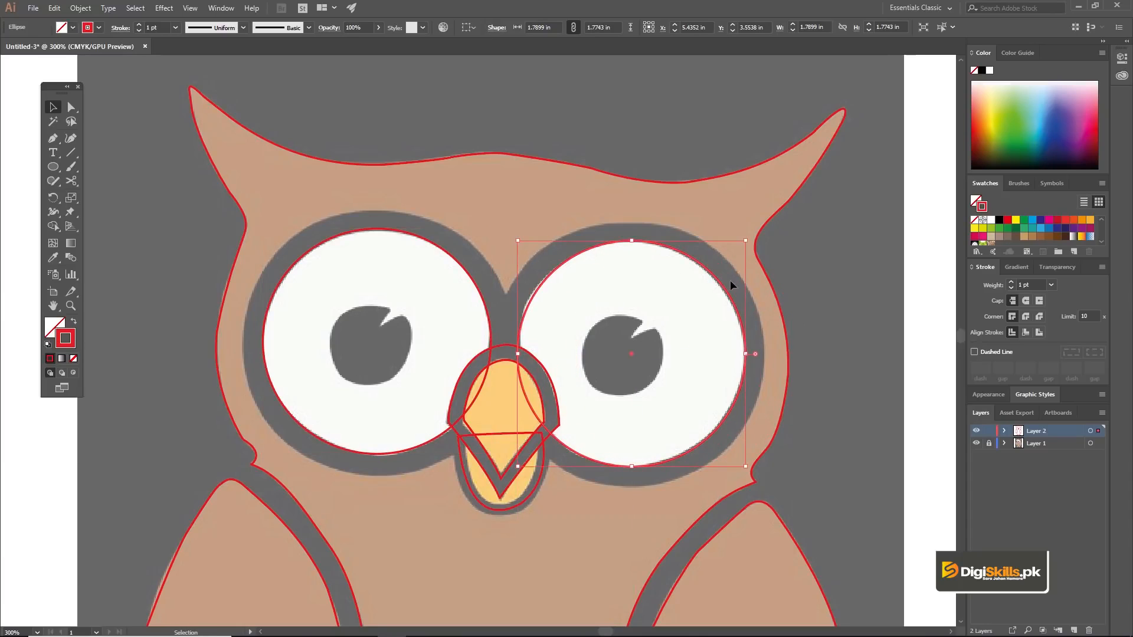
Step: Duplicate the right eye's circle, enlarge it to about 2.13 in around the dark ring, and copy it to the left eye at about 2.04 in high
drag(712, 278, 696, 241)
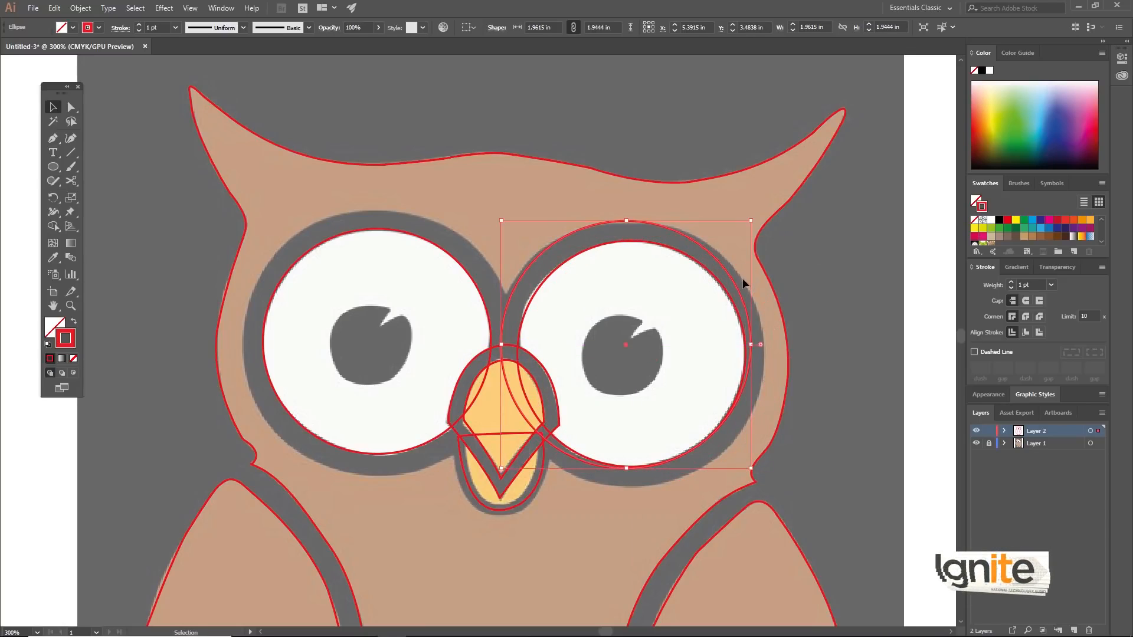
drag(749, 347, 765, 345)
drag(633, 470, 634, 489)
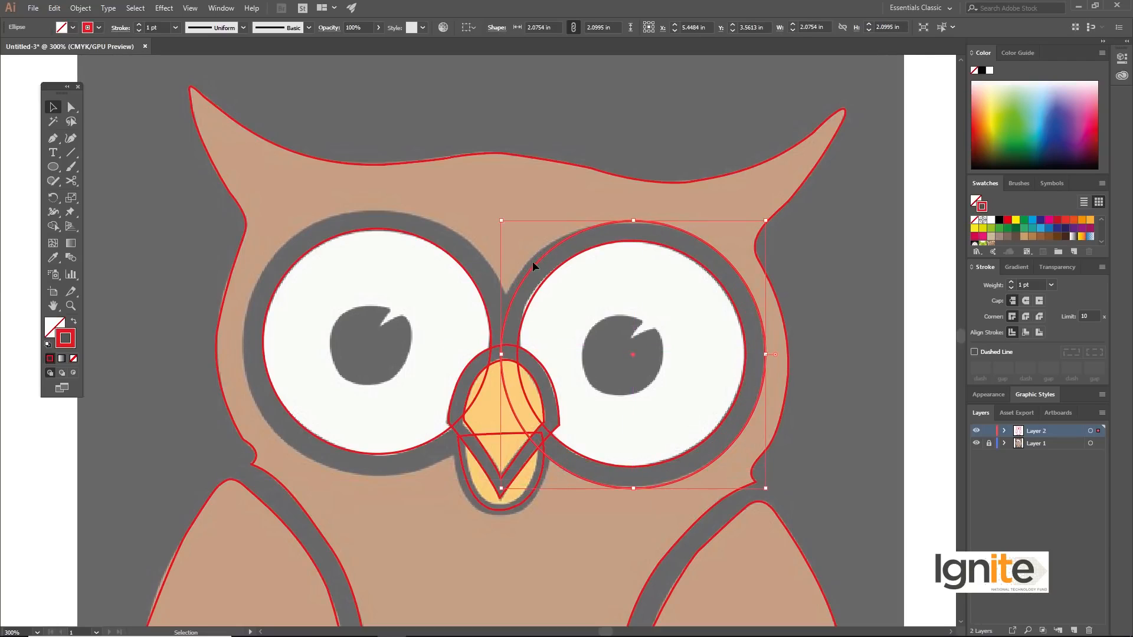
drag(502, 221, 494, 217)
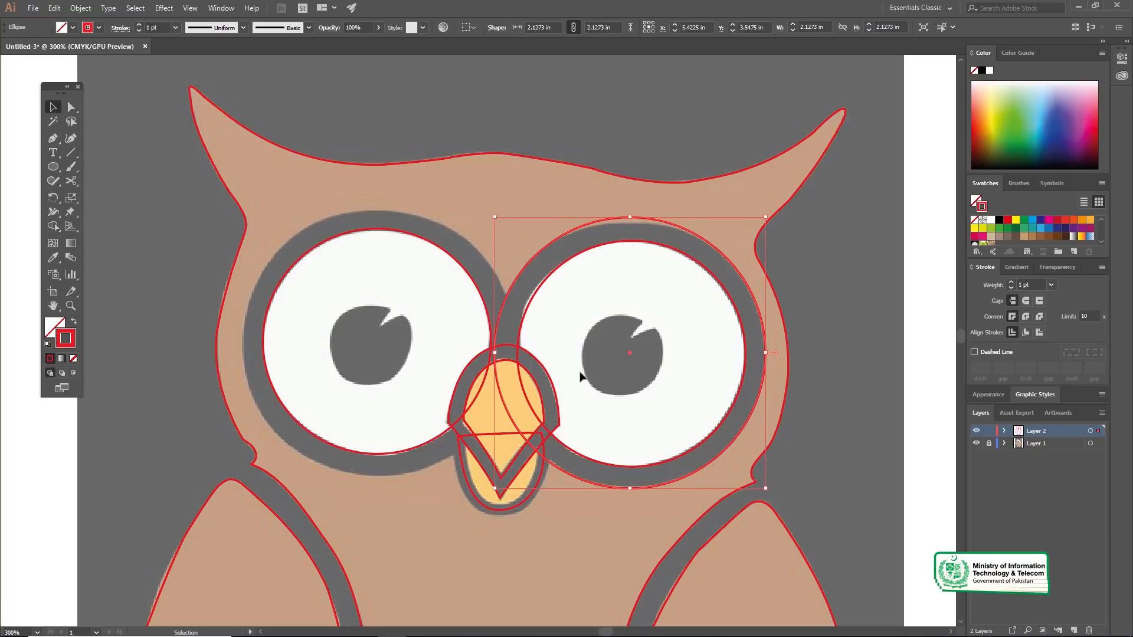
drag(523, 267, 306, 221)
drag(378, 200, 381, 212)
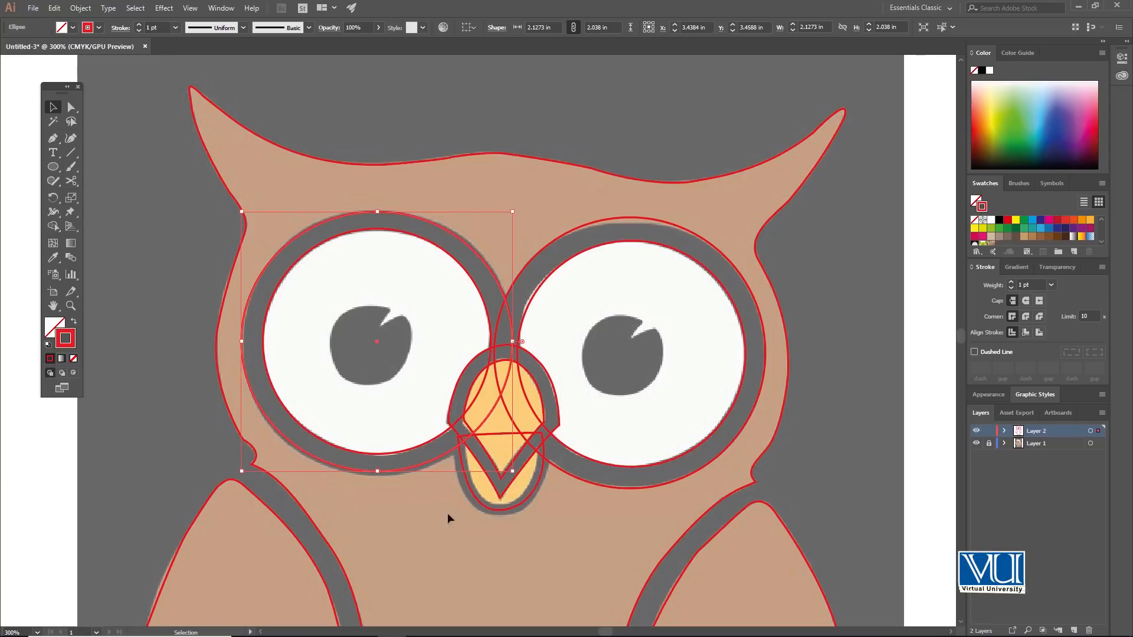
key(z)
alt+click(527, 393)
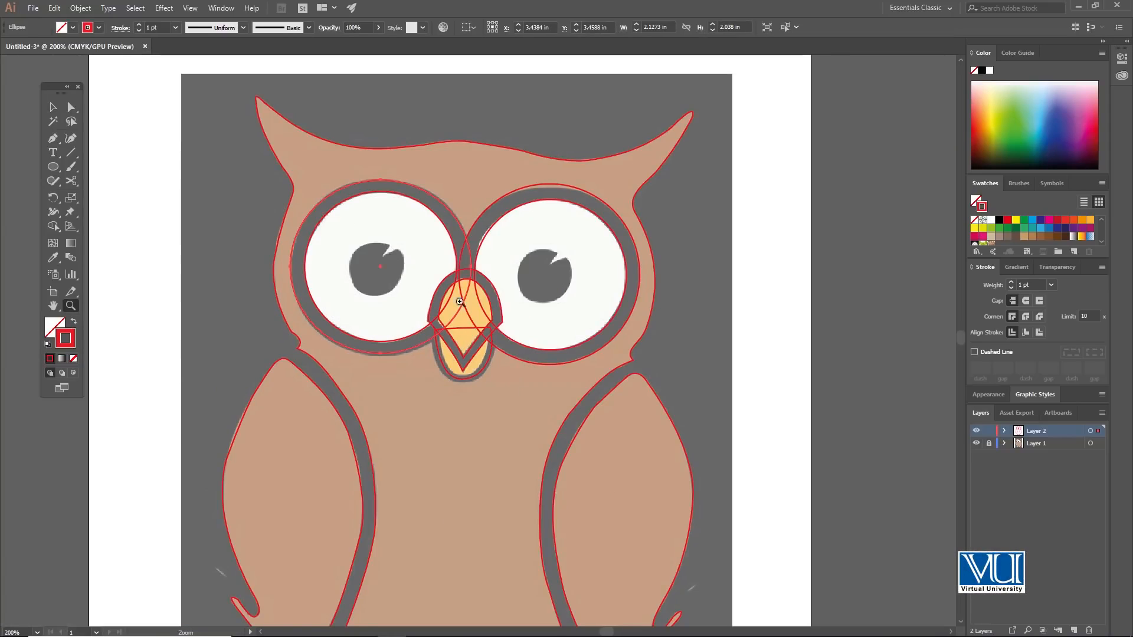
click(456, 340)
click(435, 256)
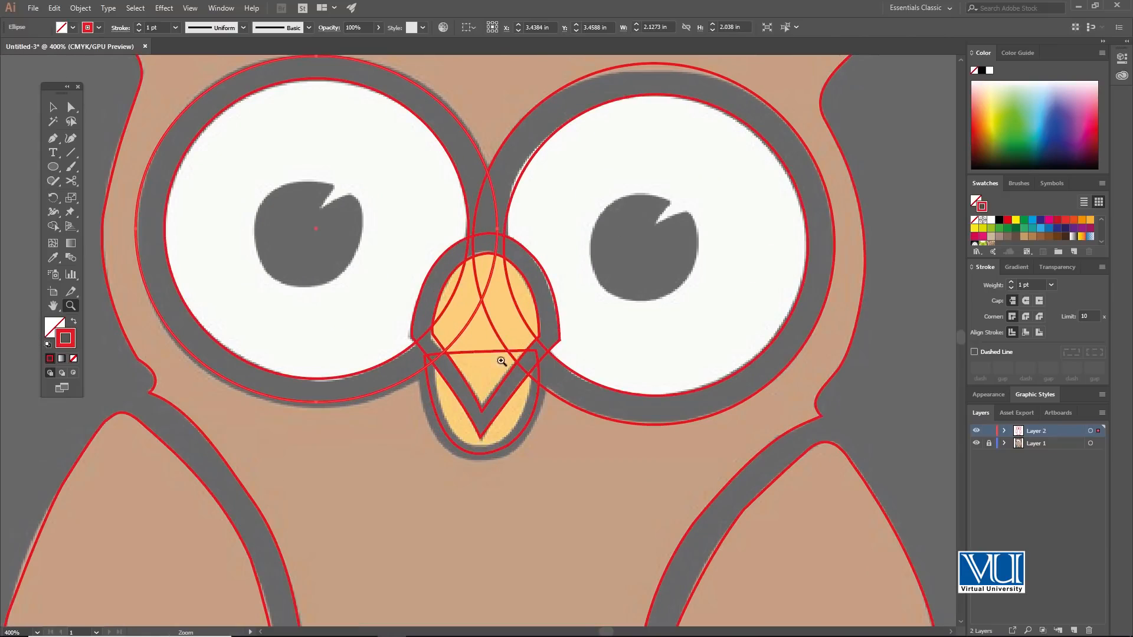
key(v)
key(space)
drag(627, 258, 599, 266)
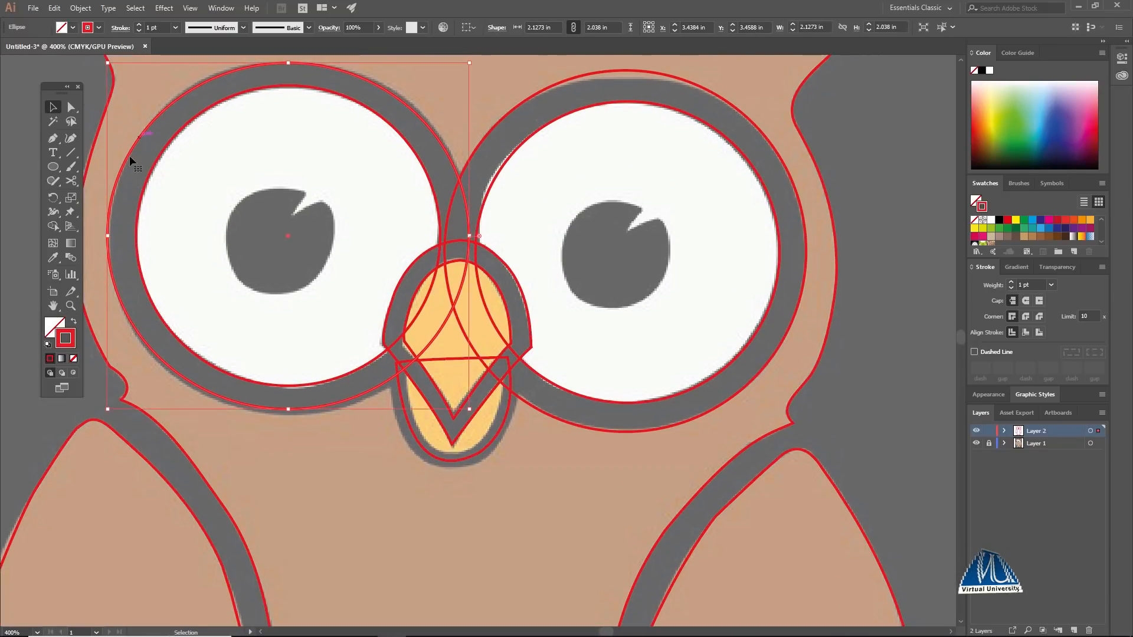
click(53, 167)
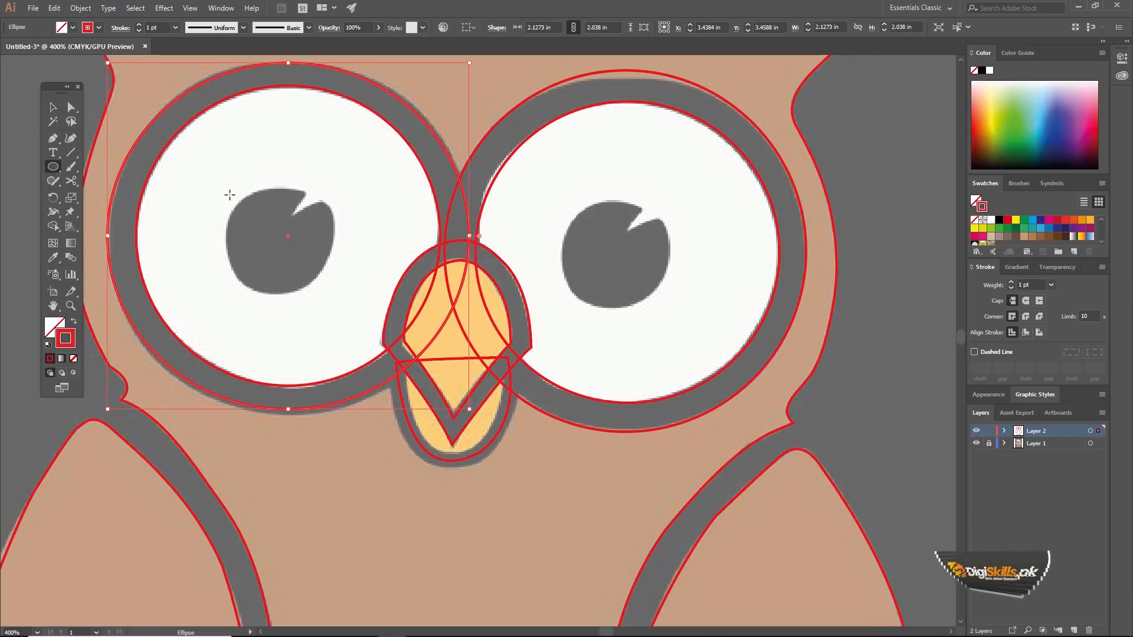
drag(233, 198, 330, 294)
key(v)
drag(330, 195, 338, 187)
drag(339, 241, 335, 236)
key(space)
drag(497, 232, 414, 242)
drag(566, 260, 472, 255)
drag(198, 216, 243, 220)
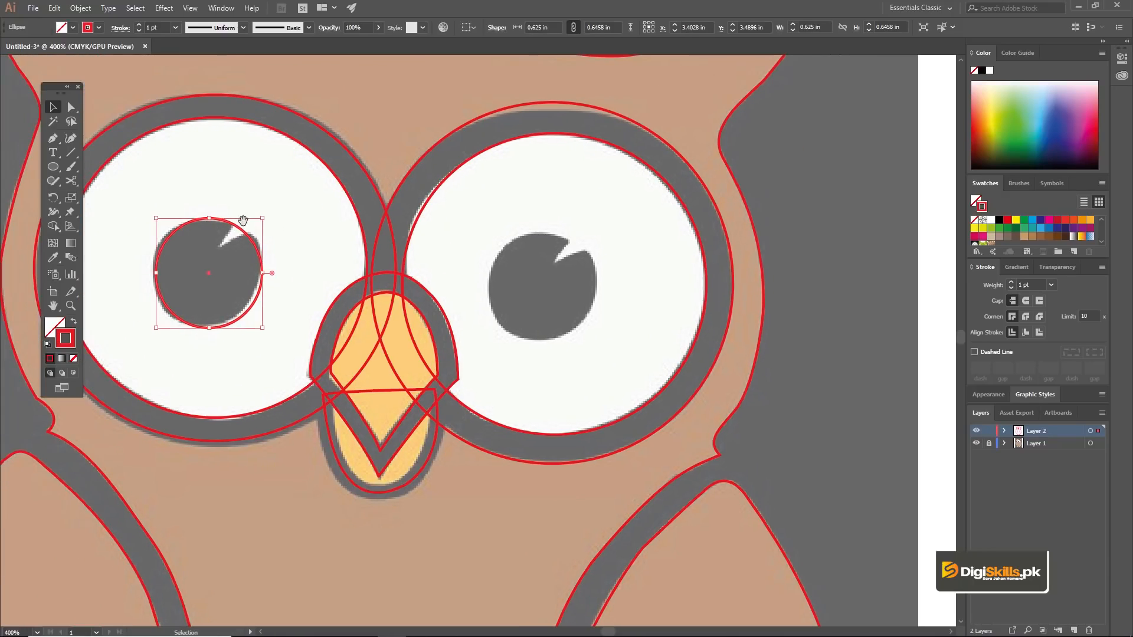
key(Delete)
Step: Trace the left eye's pupil as a closed Pen shape, following its rounded edge and the pointed notch near the top
key(ctrl+space)
ctrl+click(225, 246)
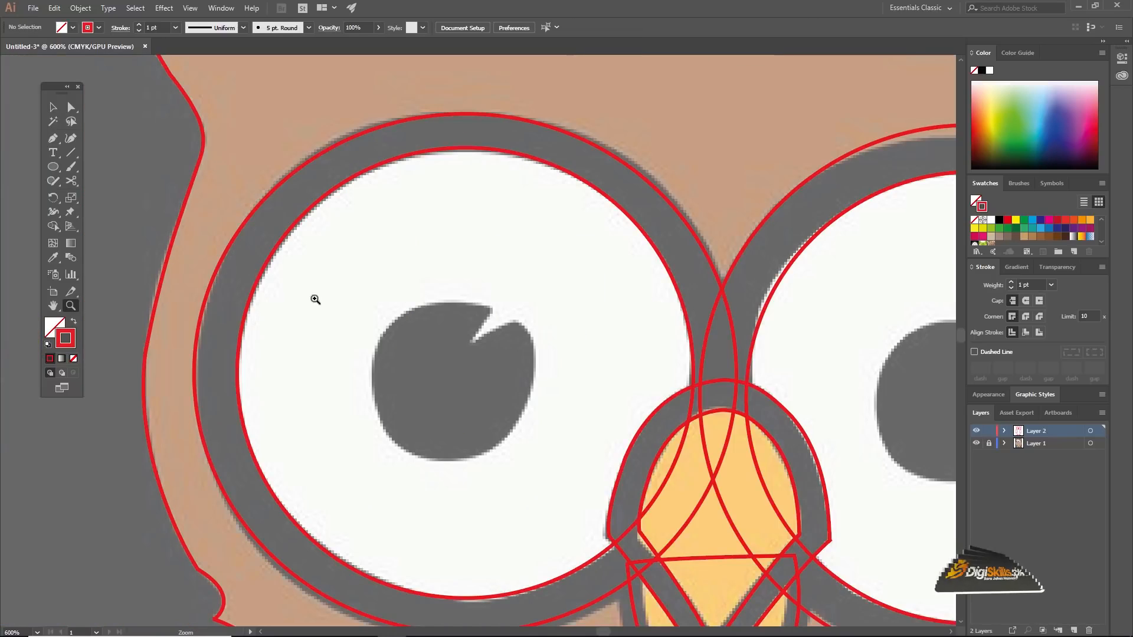
drag(487, 383, 468, 372)
key(p)
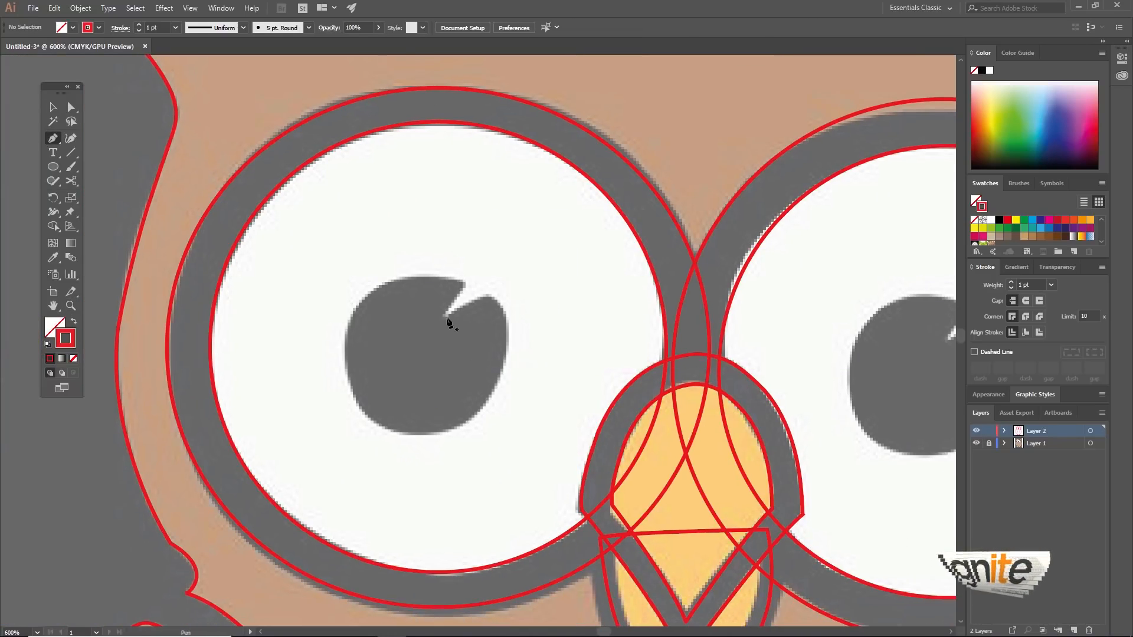
click(482, 297)
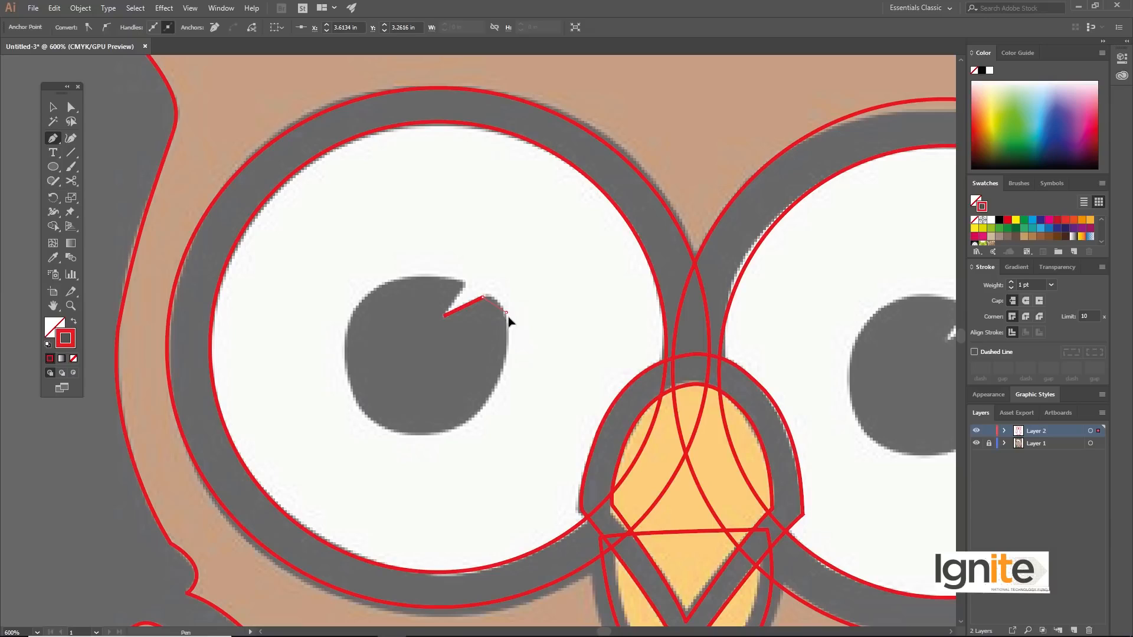
drag(510, 337, 509, 332)
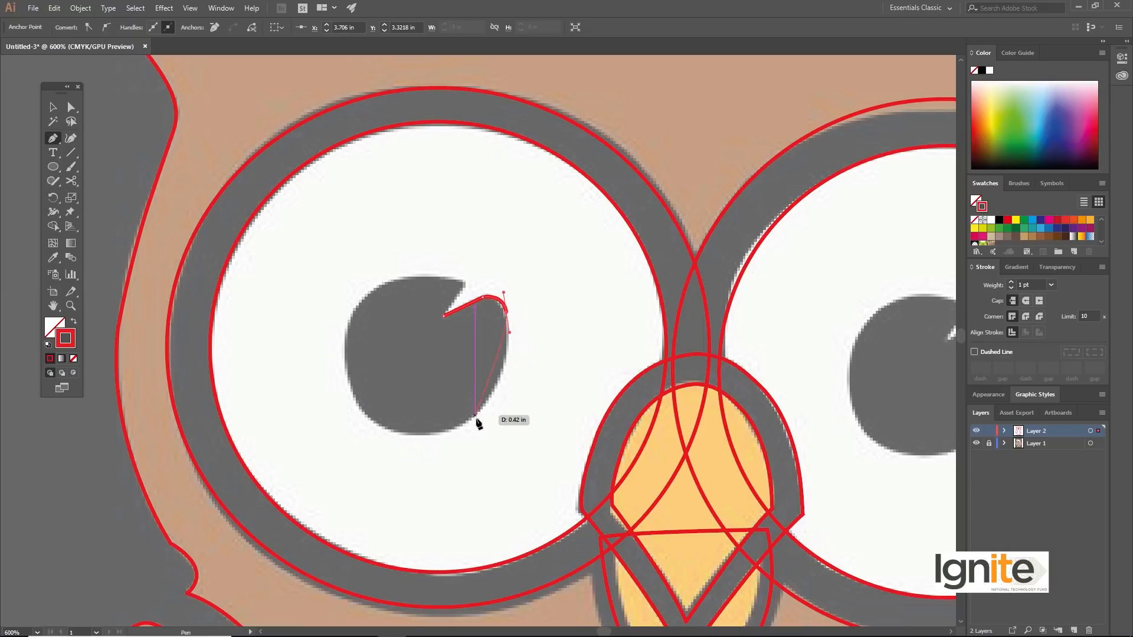
drag(470, 420, 429, 432)
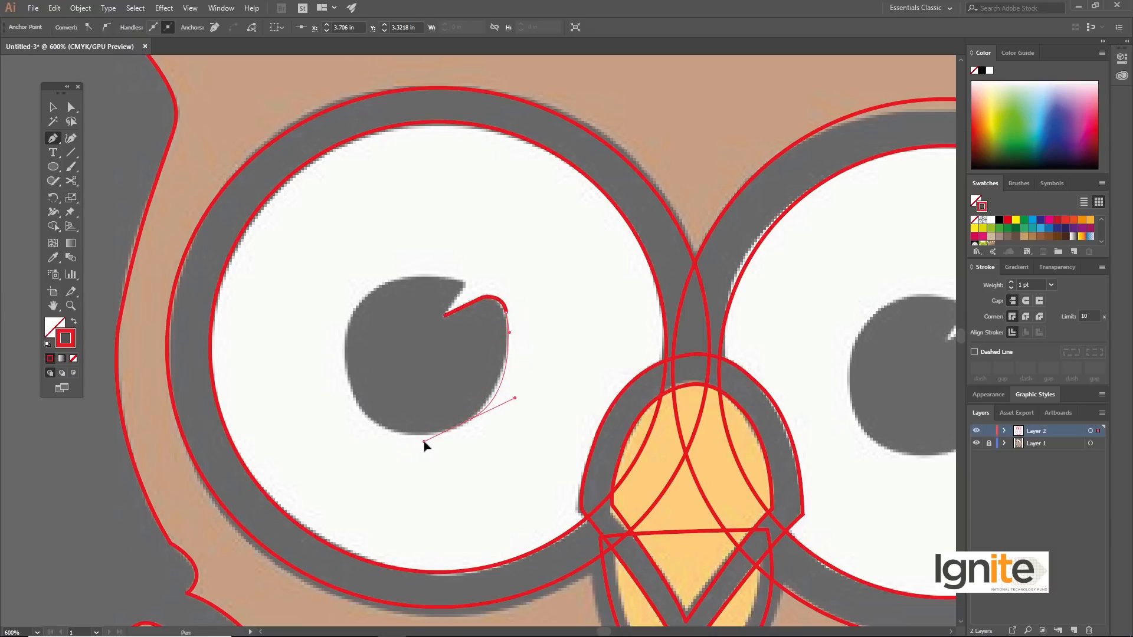
drag(435, 442, 435, 441)
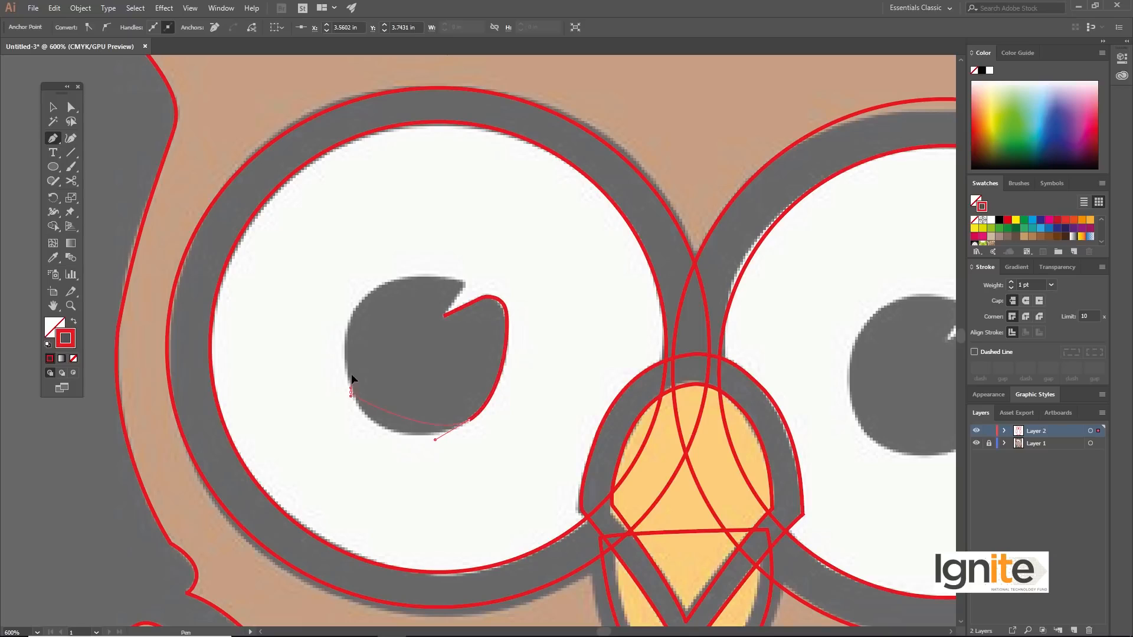
drag(328, 348, 329, 344)
drag(395, 279, 447, 269)
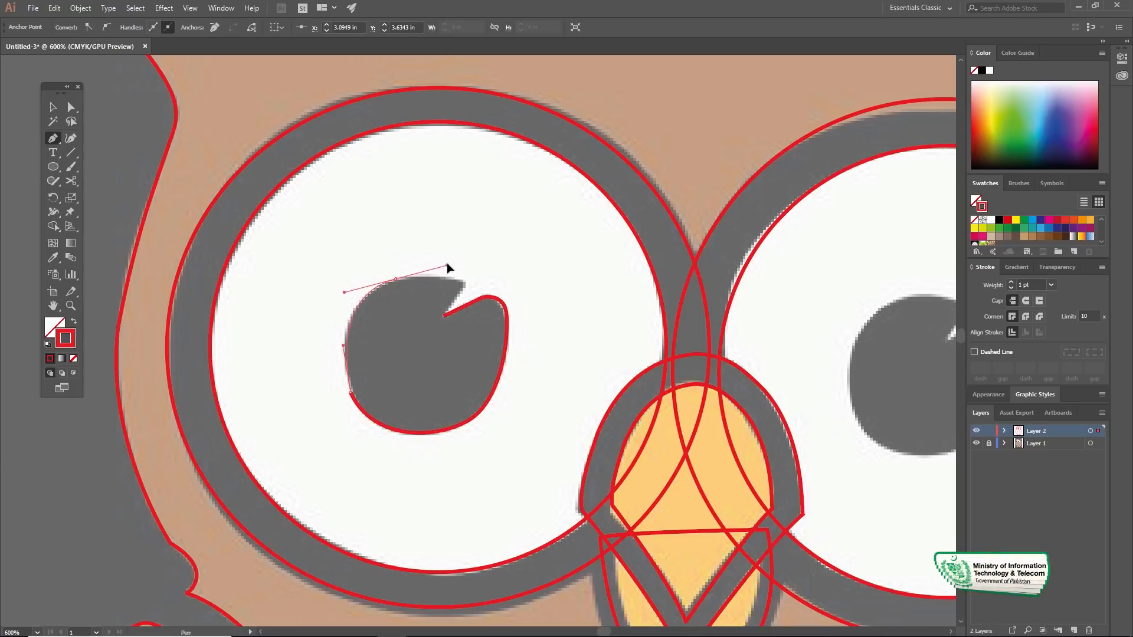
drag(429, 275, 429, 277)
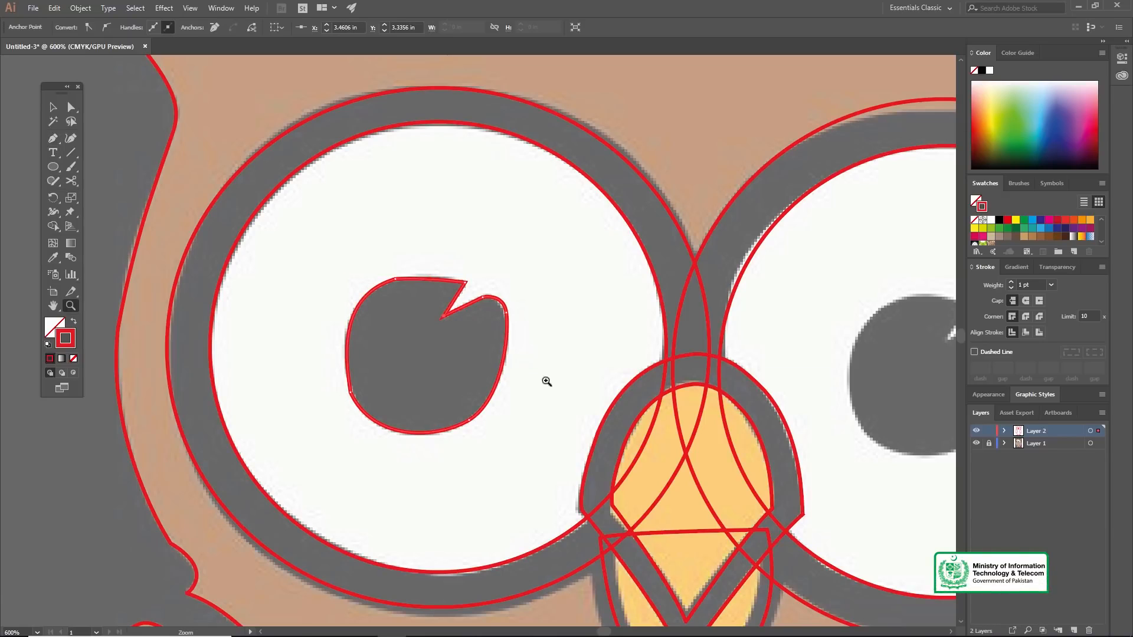
Step: Trace the right eye's pupil as a closed Pen path, starting and ending at the inner point of its notch
alt+click(573, 366)
alt+click(539, 341)
click(626, 349)
click(523, 361)
key(v)
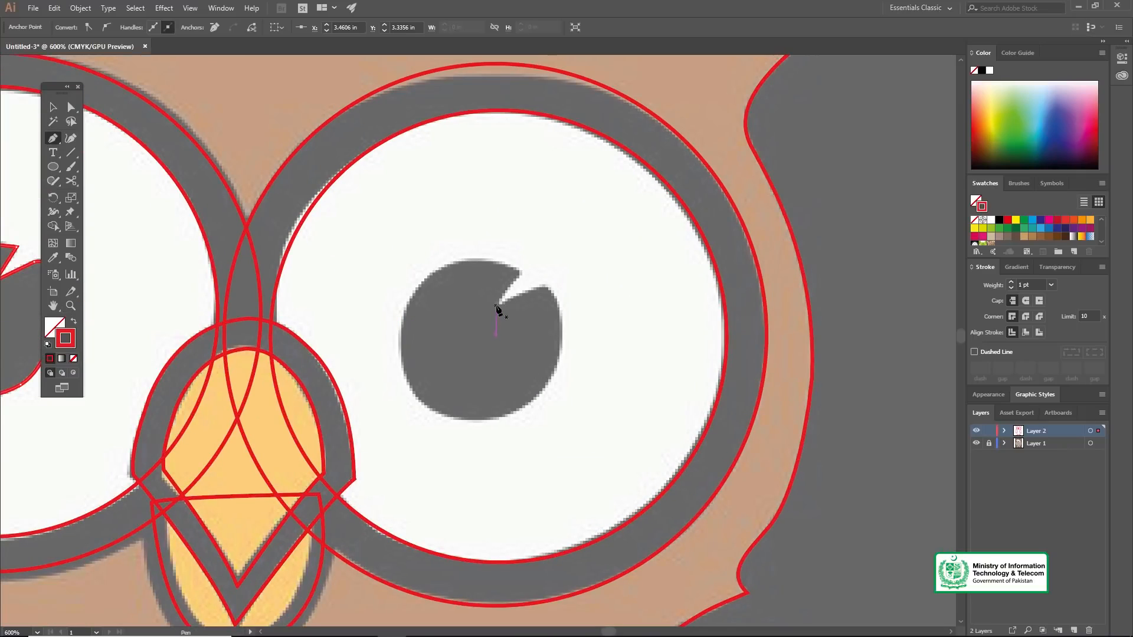
click(498, 305)
click(519, 276)
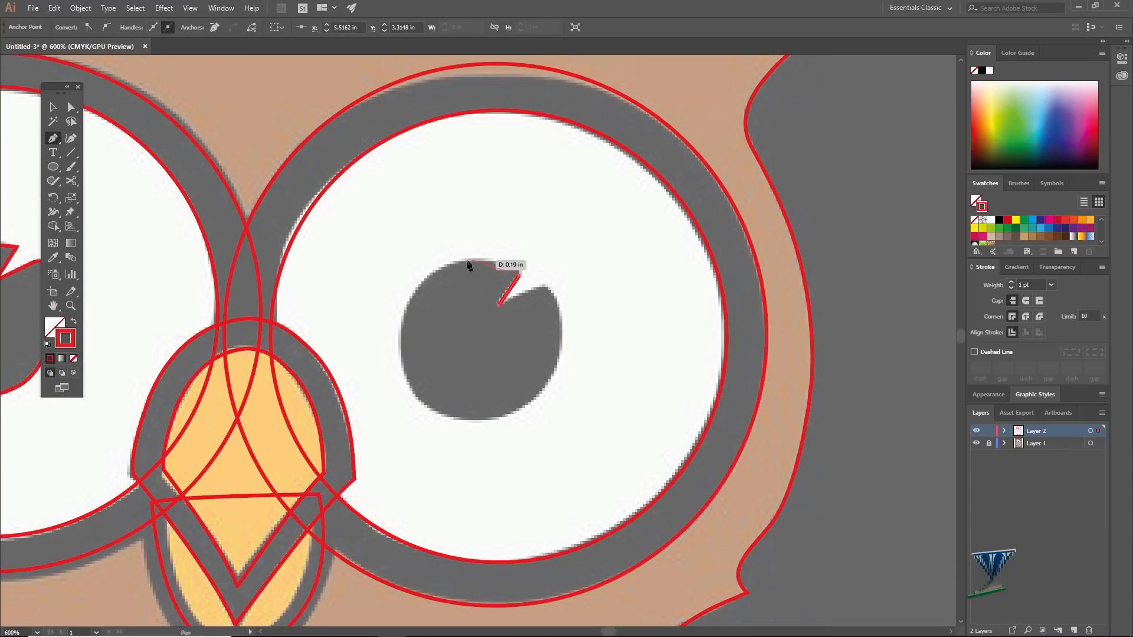
drag(428, 276, 374, 309)
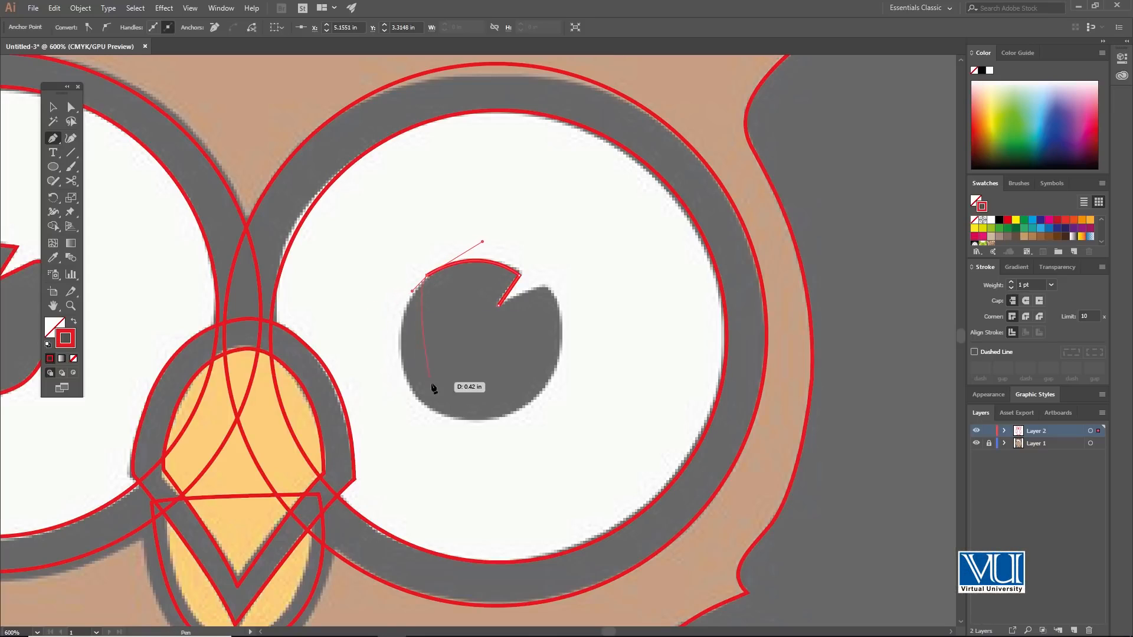
click(411, 391)
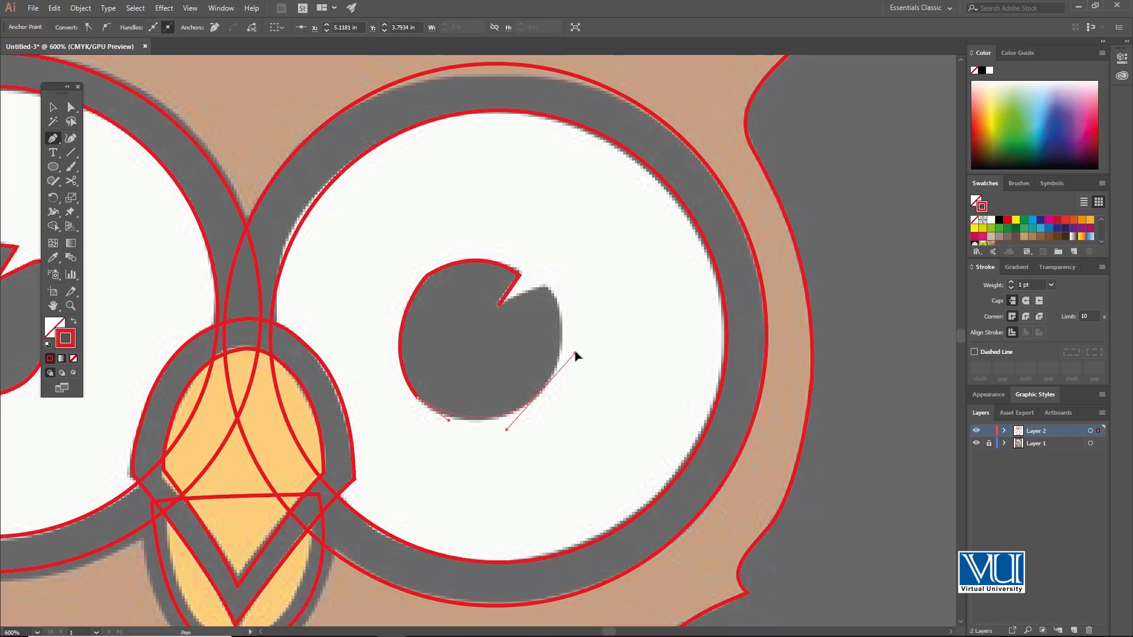
drag(564, 352, 567, 361)
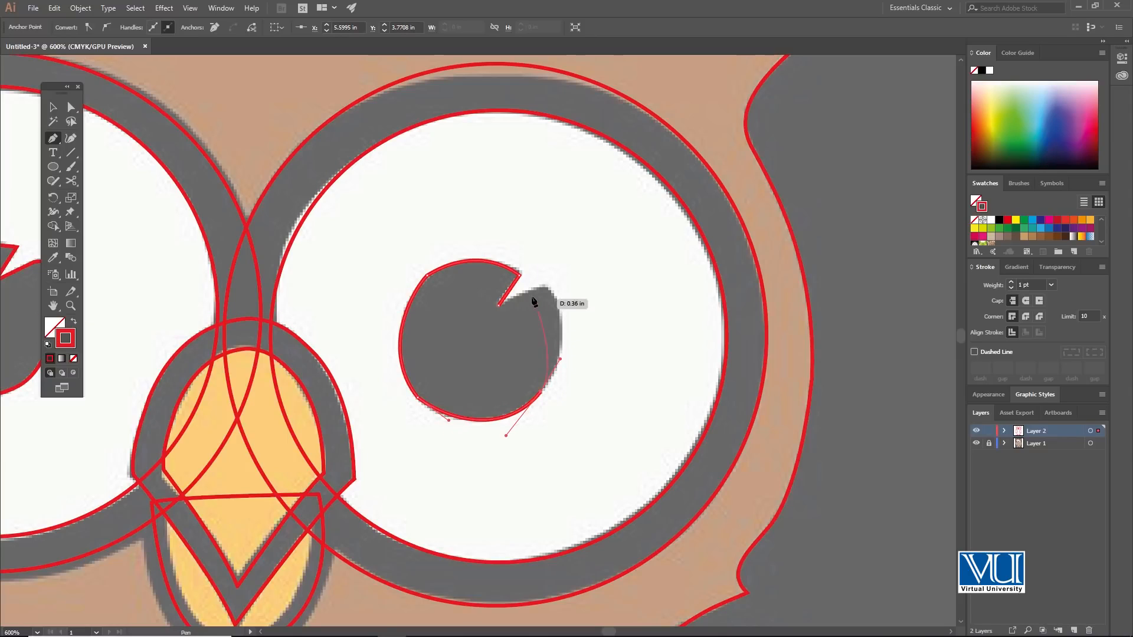
drag(541, 287, 498, 308)
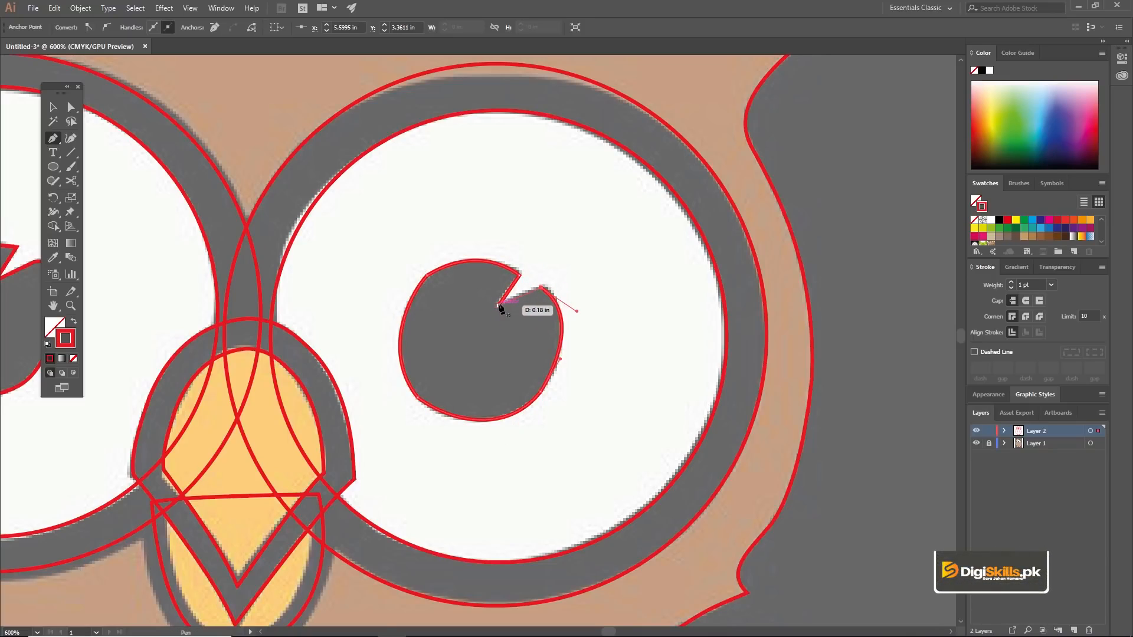
click(499, 305)
key(z)
alt+click(481, 352)
alt+click(481, 352)
alt+click(454, 335)
alt+click(462, 354)
click(450, 337)
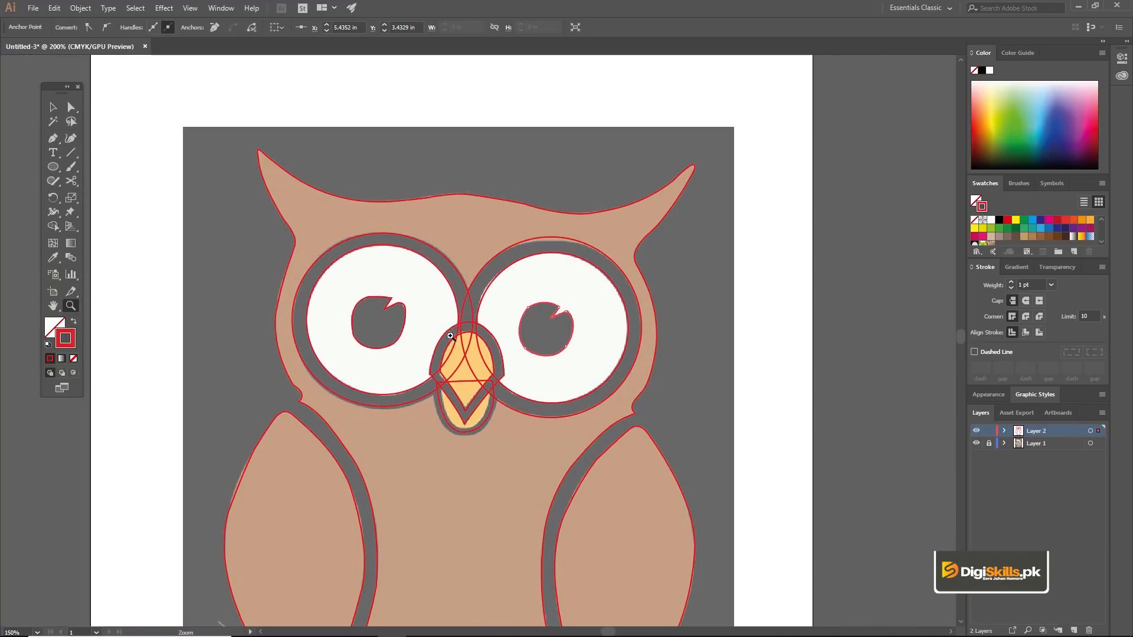
click(448, 329)
click(384, 311)
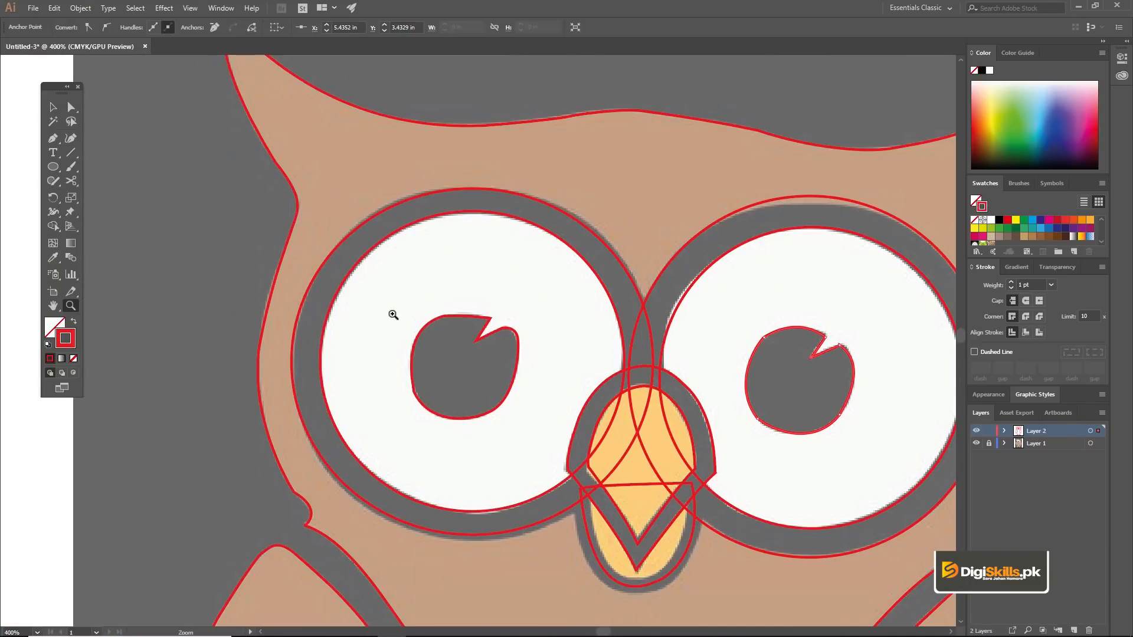
alt+click(576, 369)
alt+click(558, 366)
alt+click(519, 363)
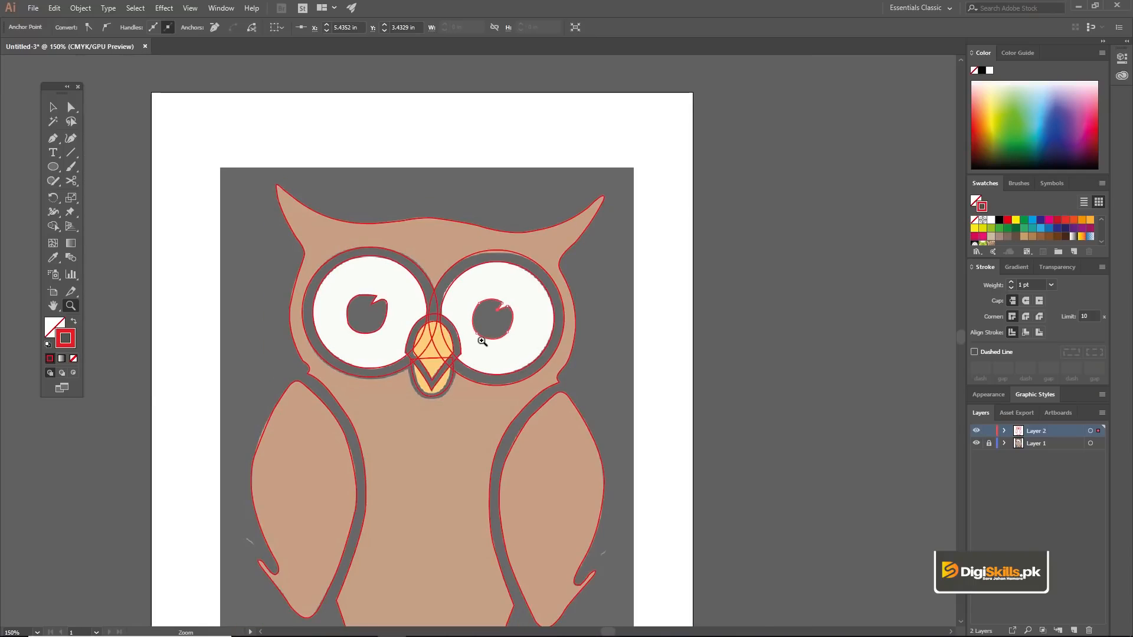
click(485, 341)
click(485, 341)
key(v)
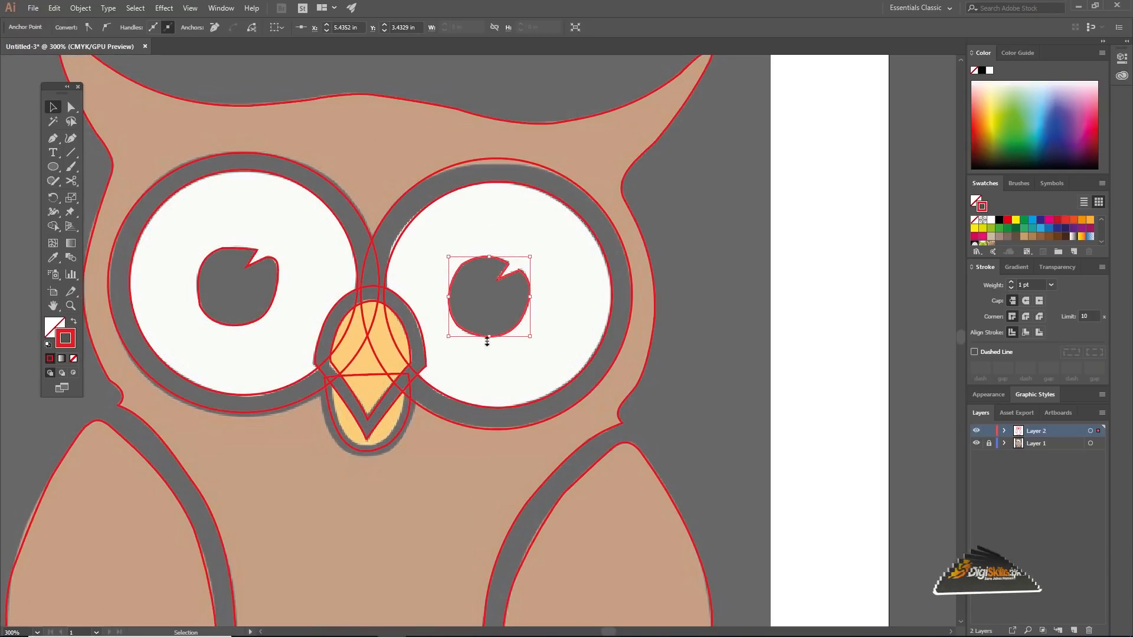
right_click(483, 258)
mouse_move(551, 440)
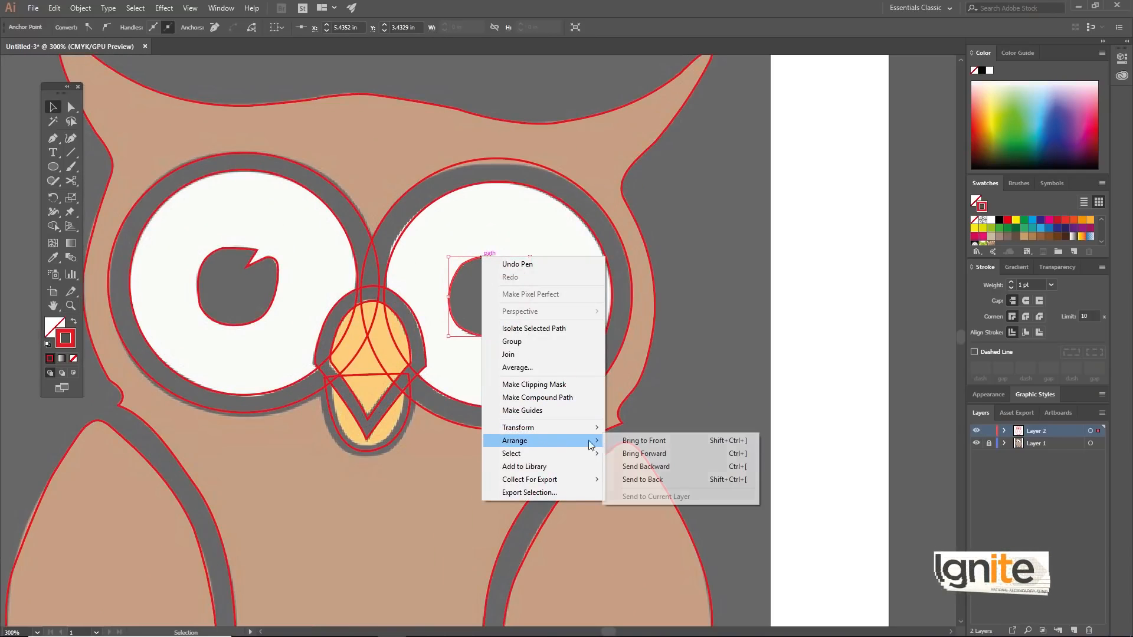
click(610, 441)
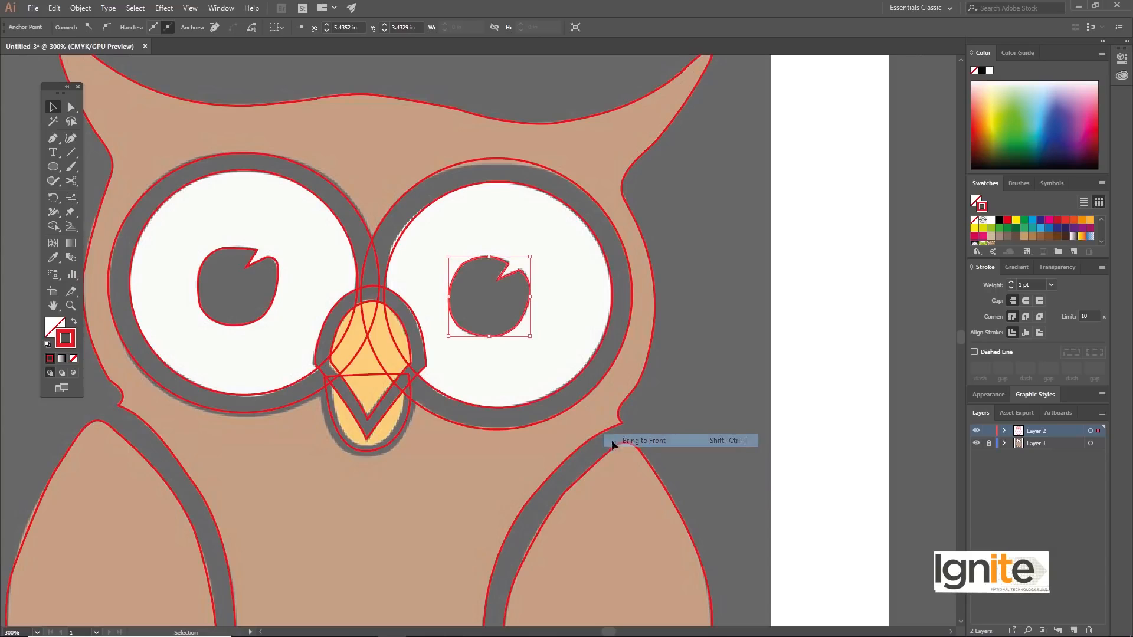
click(570, 209)
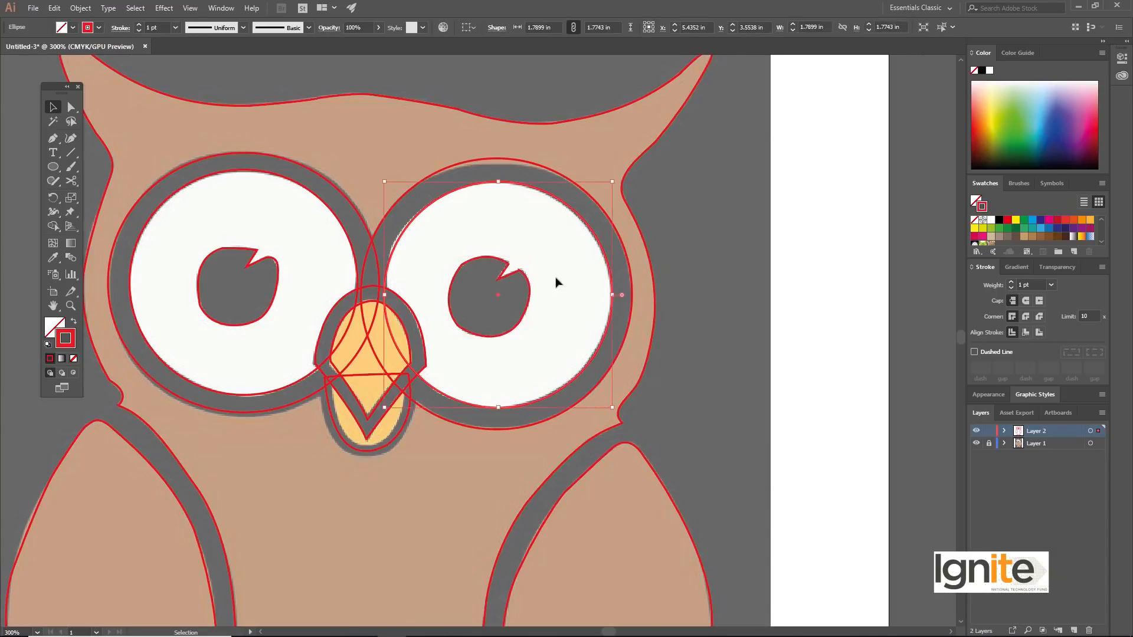
Step: Restore the owl reference image on Layer 1 to full-strength colours, lock Layer 1 again and make Layer 2 active
key(z)
alt+click(420, 285)
alt+click(441, 338)
key(v)
drag(440, 443, 367, 315)
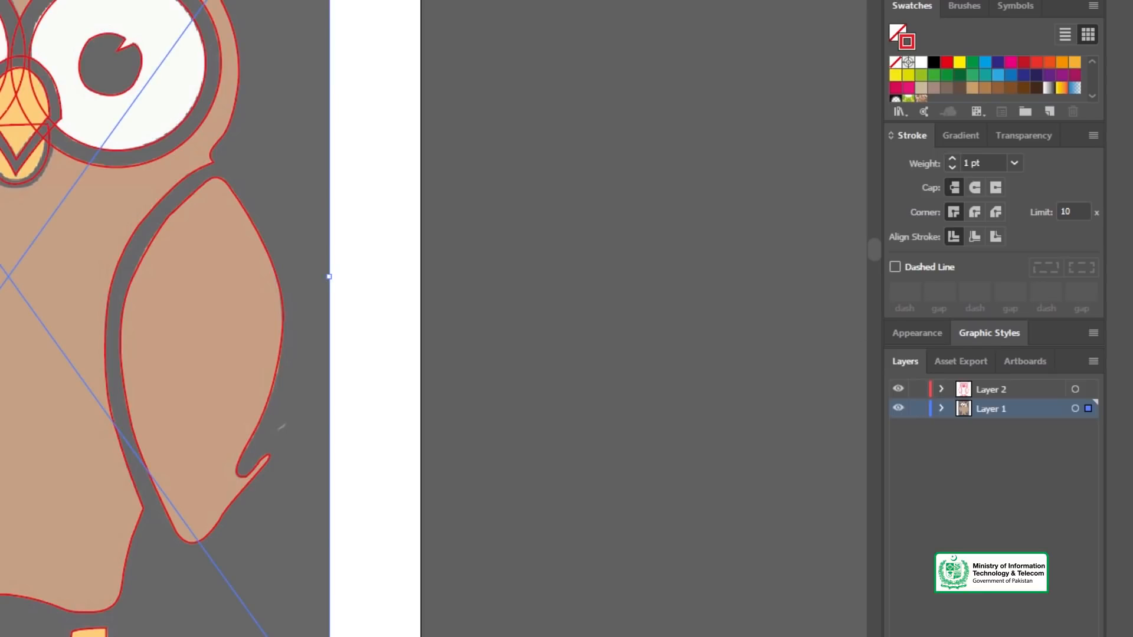
key(Return)
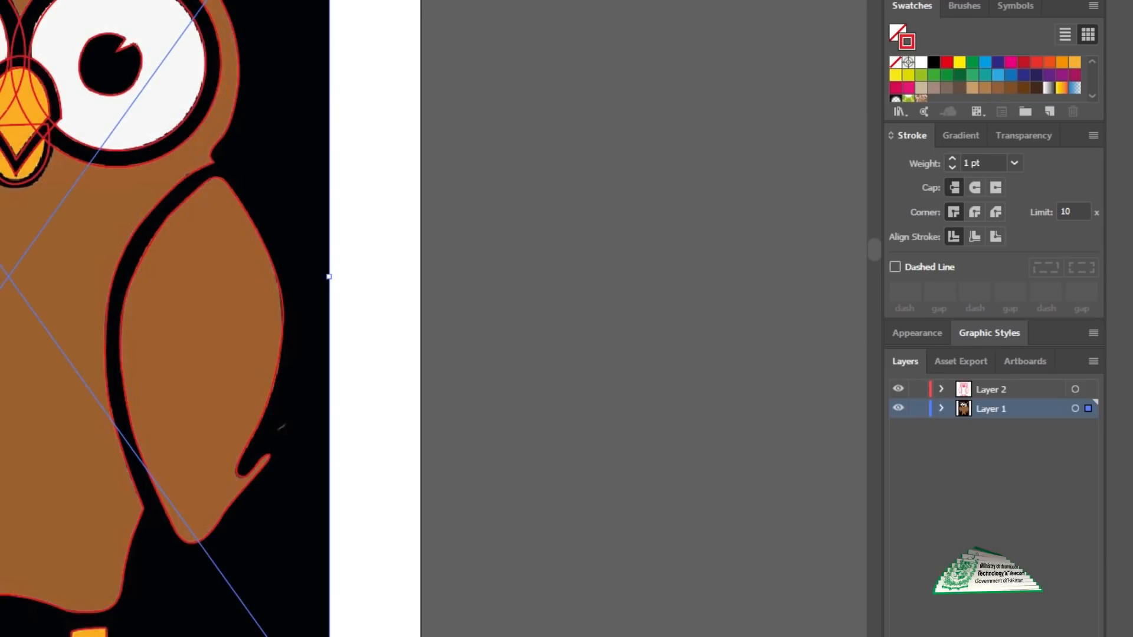
click(914, 408)
click(969, 394)
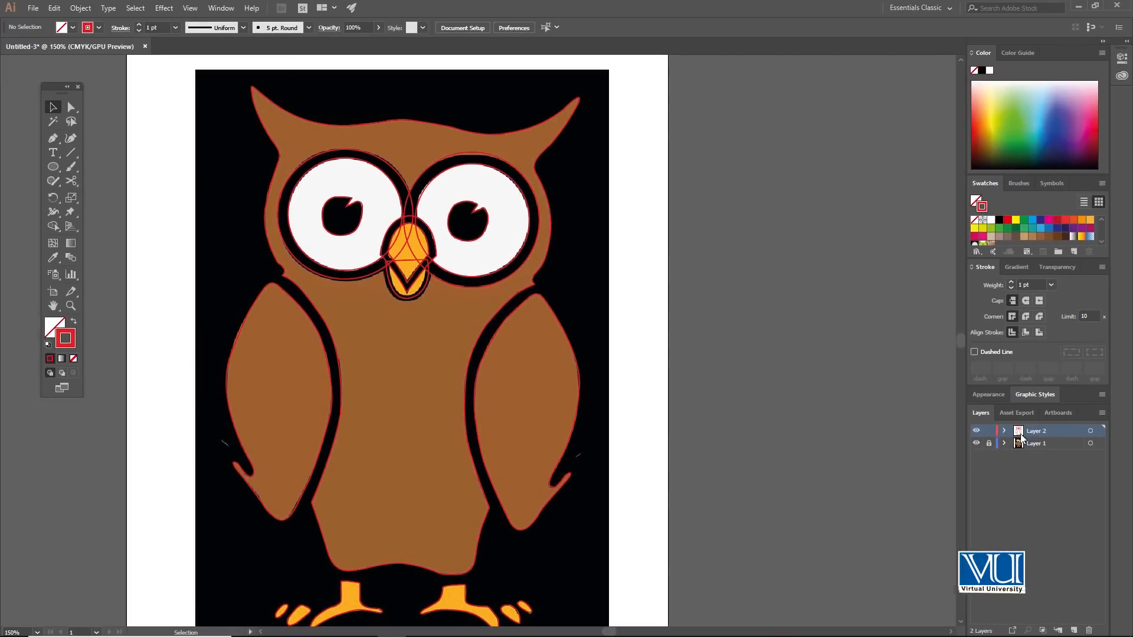
Step: Try to fill both upper beak outlines together with the orange sampled from the reference beak
click(413, 219)
click(409, 210)
drag(510, 263, 452, 206)
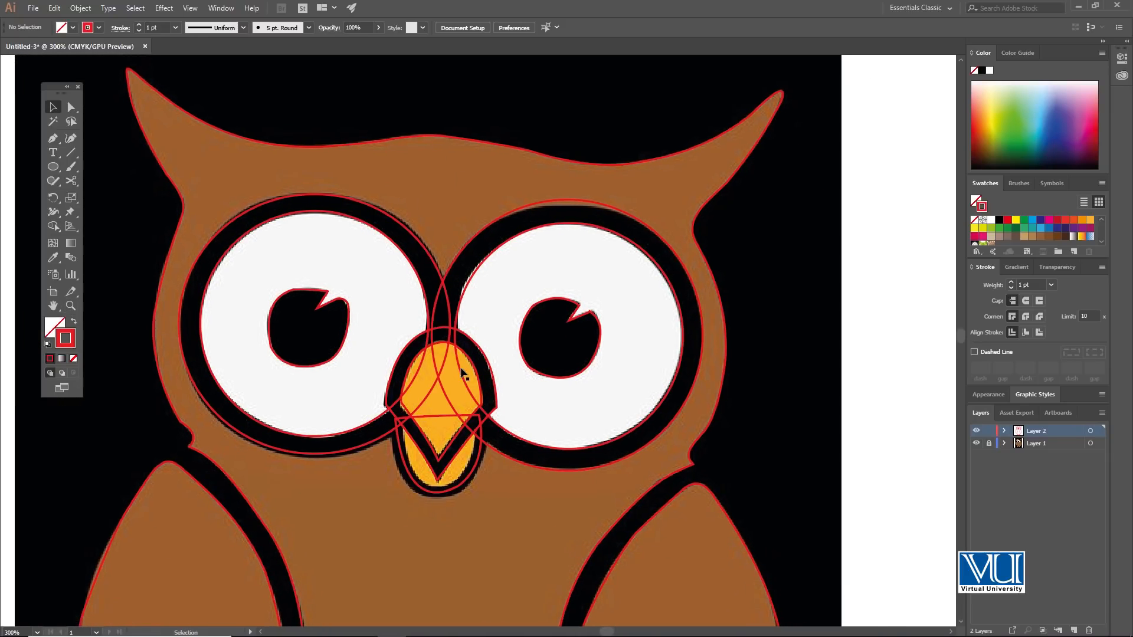
click(441, 448)
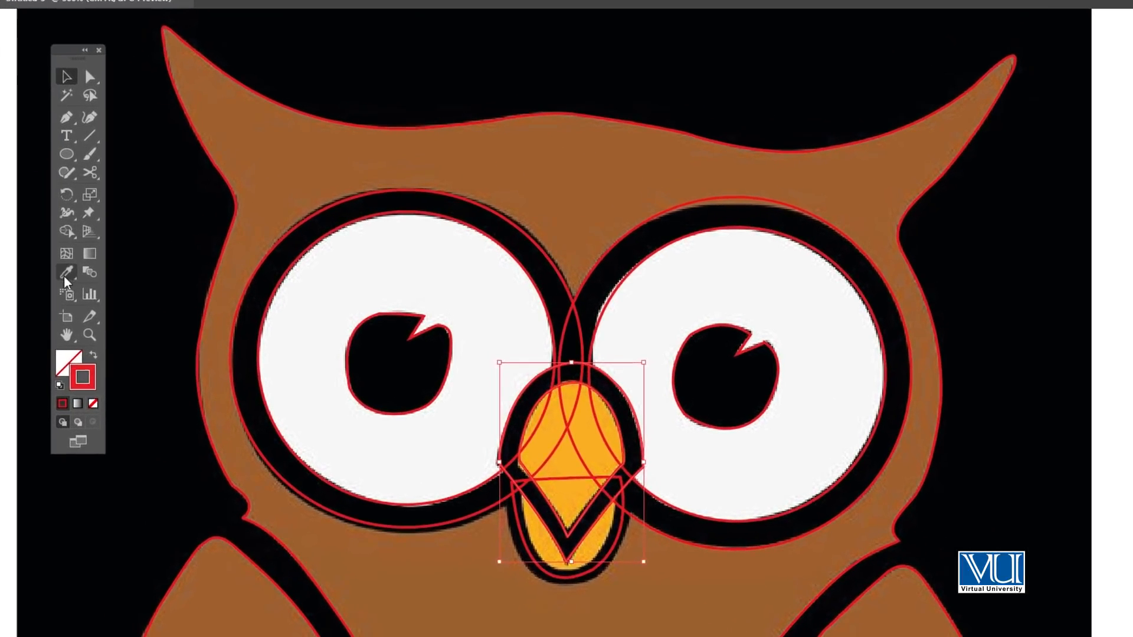
key(i)
click(564, 456)
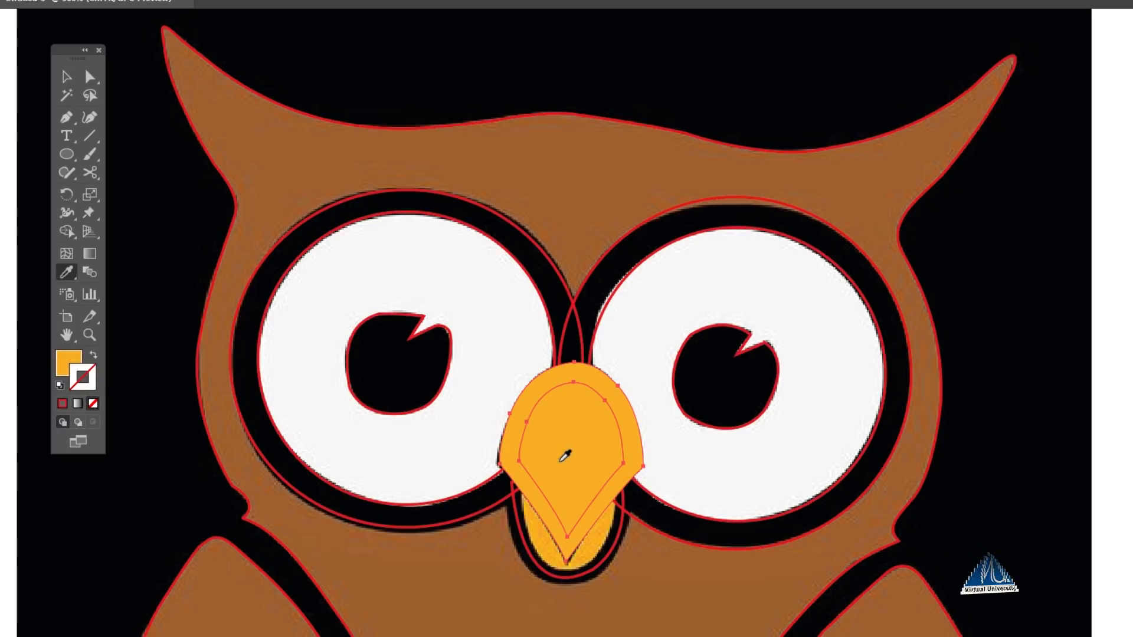
Step: Undo the last changes to the upper beak, including its orange fill
key(v)
drag(557, 455, 850, 436)
key(ctrl+z)
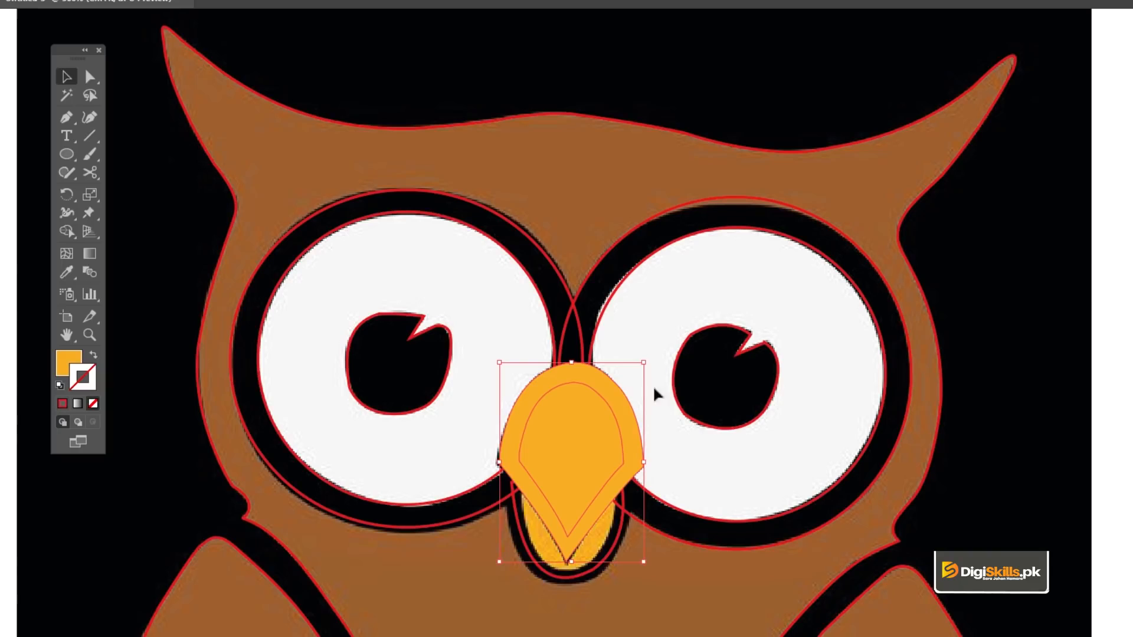
key(ctrl+z)
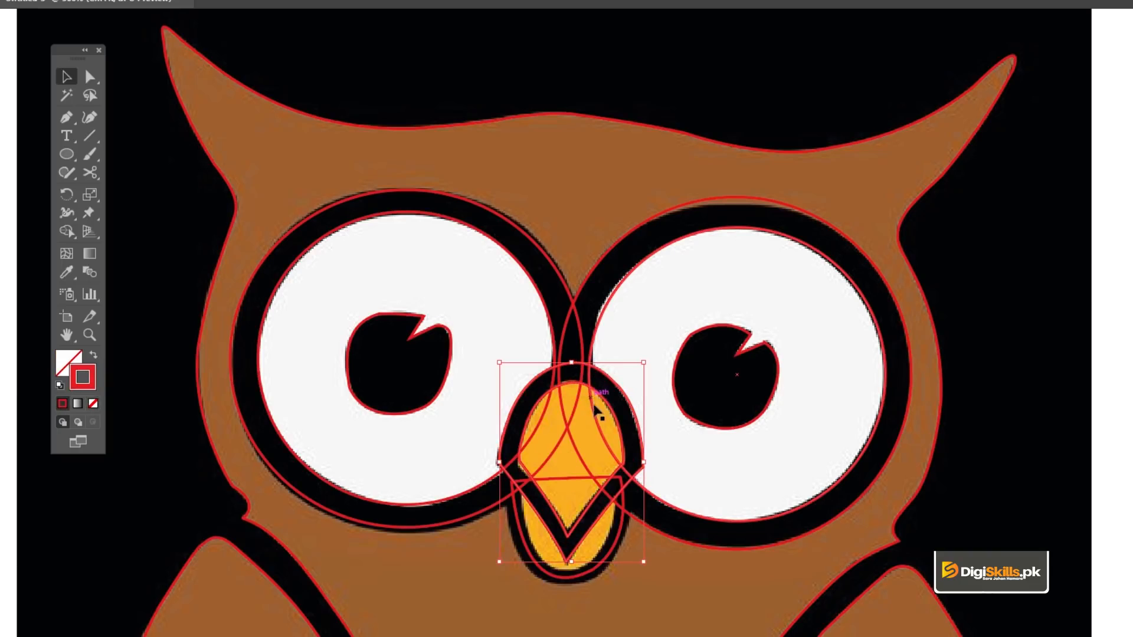
Step: Separate the two upper beak outlines and fill only the inner one with the orange sampled from the reference
scroll(571, 489, up, 5)
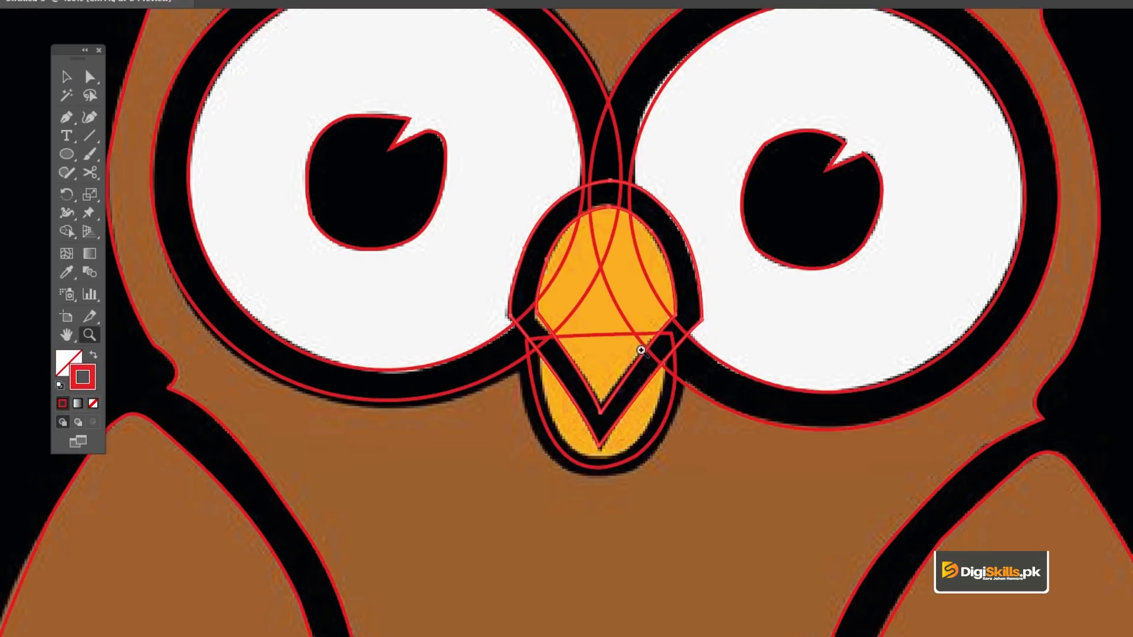
drag(580, 374, 567, 427)
click(337, 317)
click(468, 292)
key(ctrl+g)
click(493, 228)
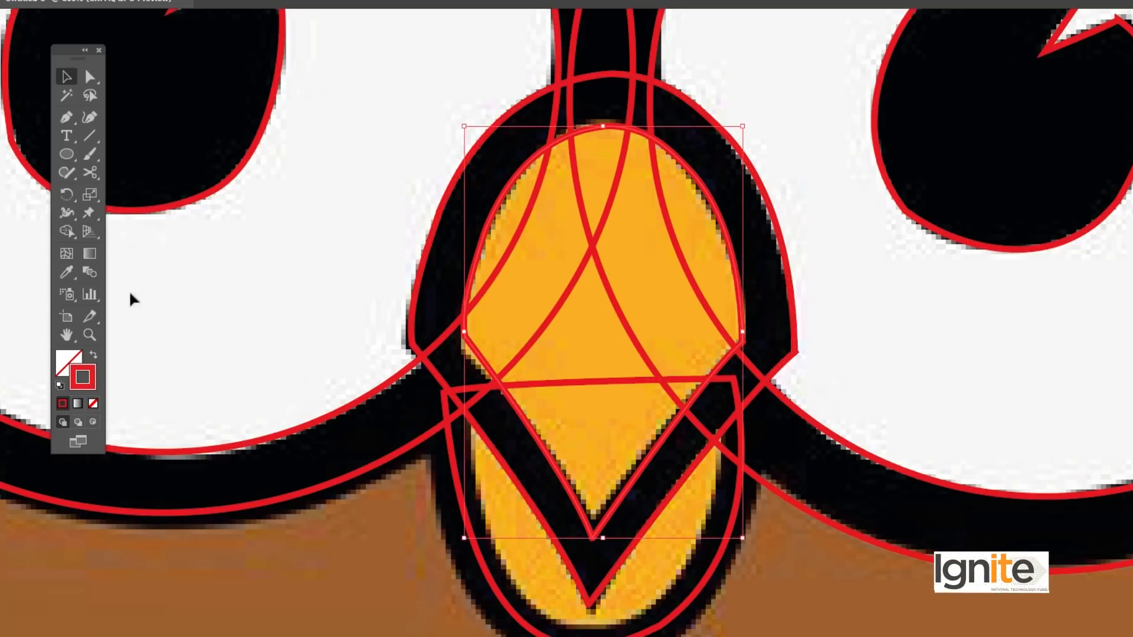
click(68, 272)
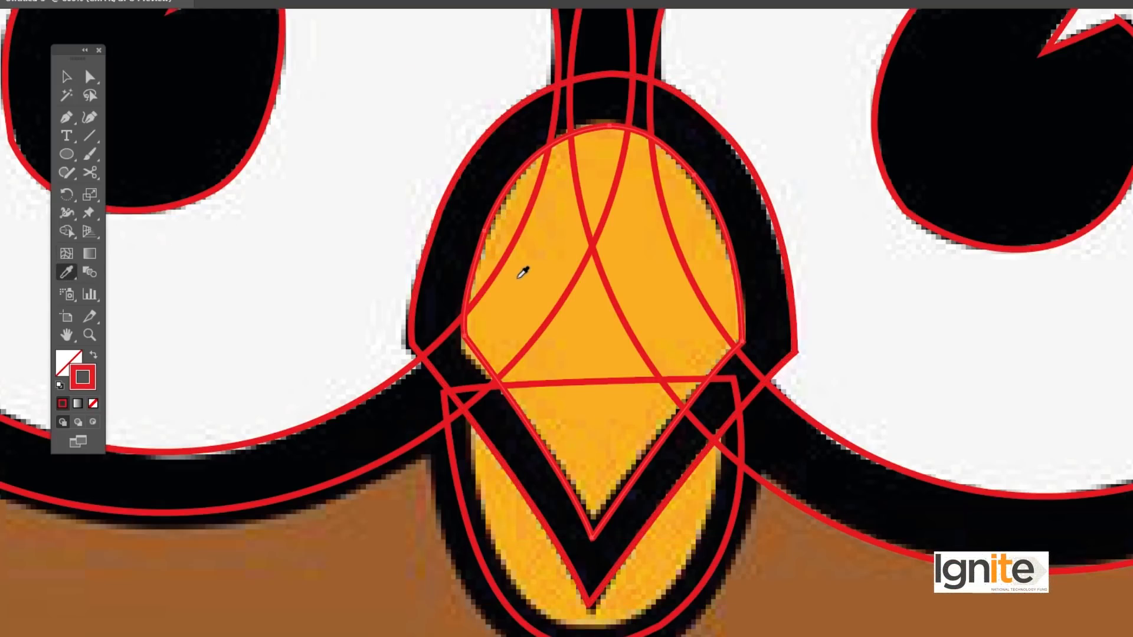
click(523, 272)
key(v)
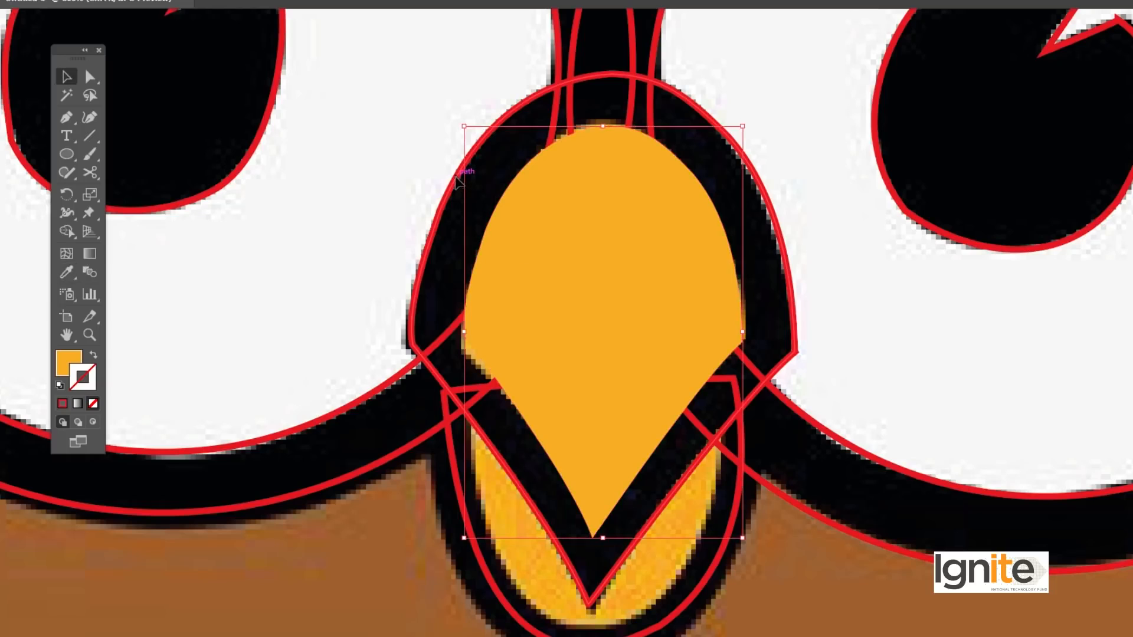
Step: Fill the outer upper beak outline with the black sampled from the reference's dark beak border
click(460, 177)
click(67, 272)
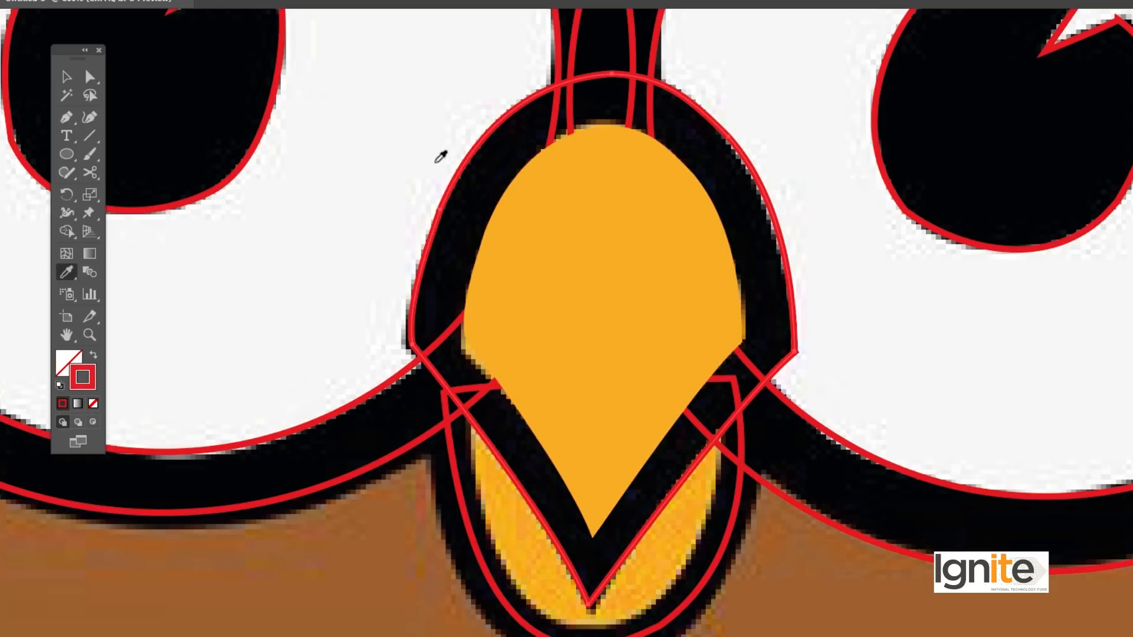
click(476, 172)
key(v)
Step: Duplicate the lower beak outline and scale the copy down to fit around the orange part of the lower beak
key(z)
alt+click(660, 410)
key(v)
key(z)
click(635, 489)
key(v)
mouse_move(596, 370)
mouse_down()
mouse_move(612, 420)
mouse_move(665, 408)
mouse_up()
click(689, 423)
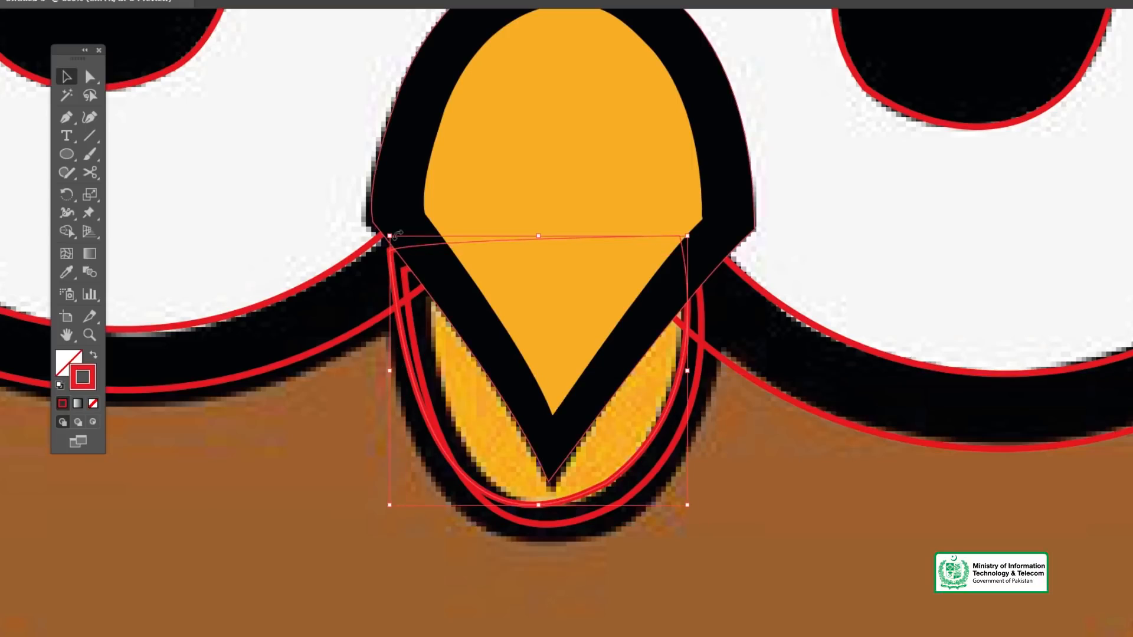
drag(394, 240, 422, 255)
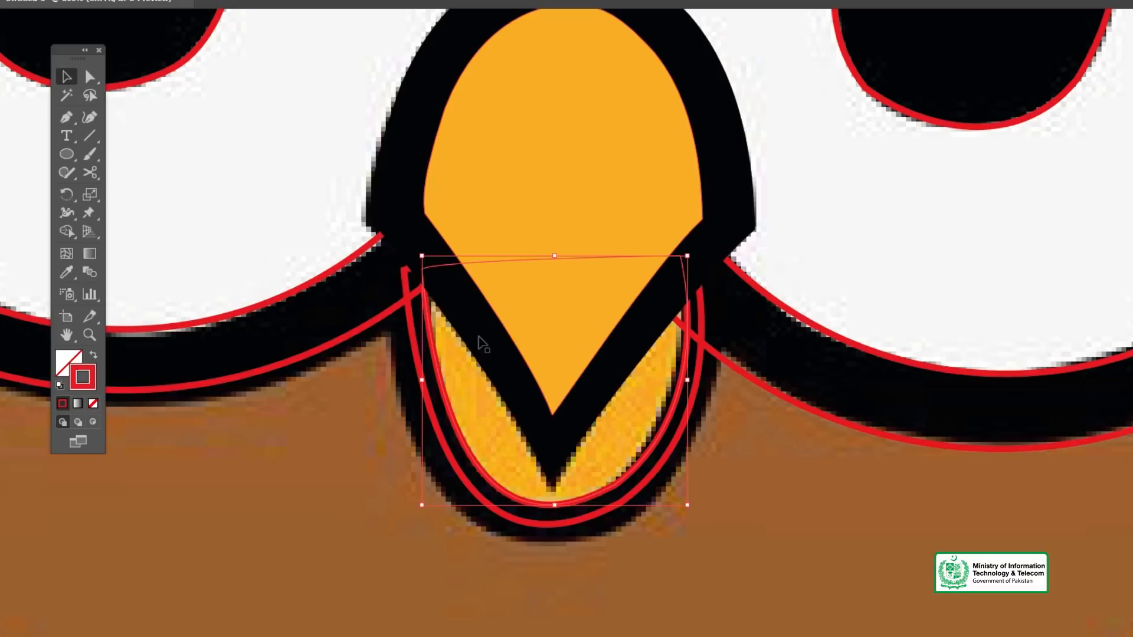
Step: Fill the smaller lower beak shape with the orange sampled from the reference
click(67, 272)
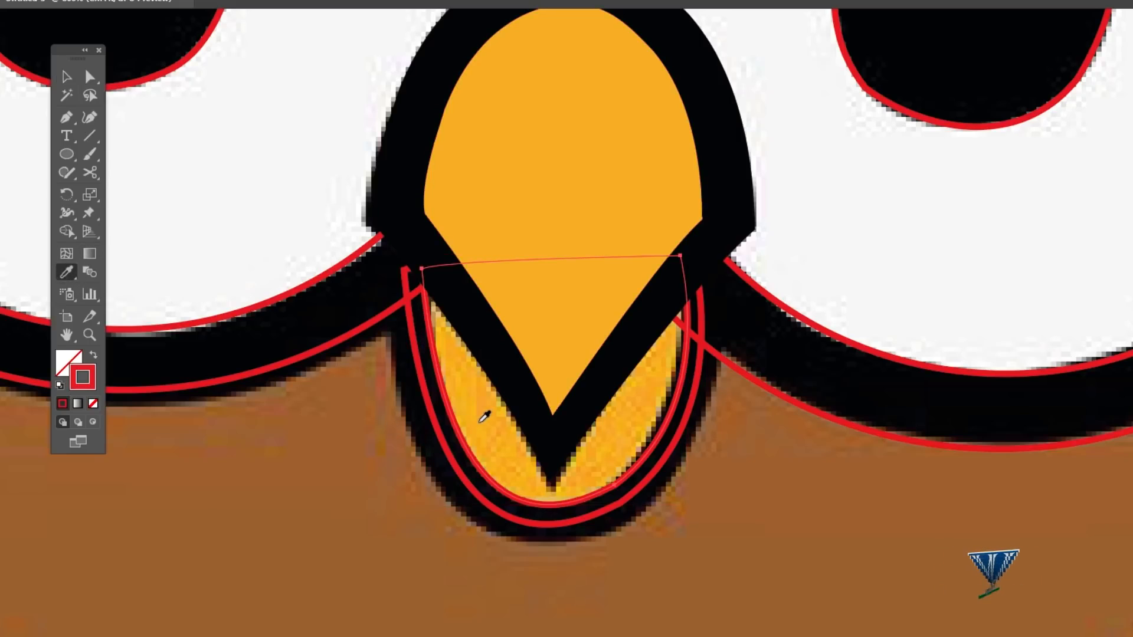
click(481, 421)
key(v)
Step: Fill the outer lower beak outline with sampled black and enlarge it slightly to cover the reference's dark border
click(409, 335)
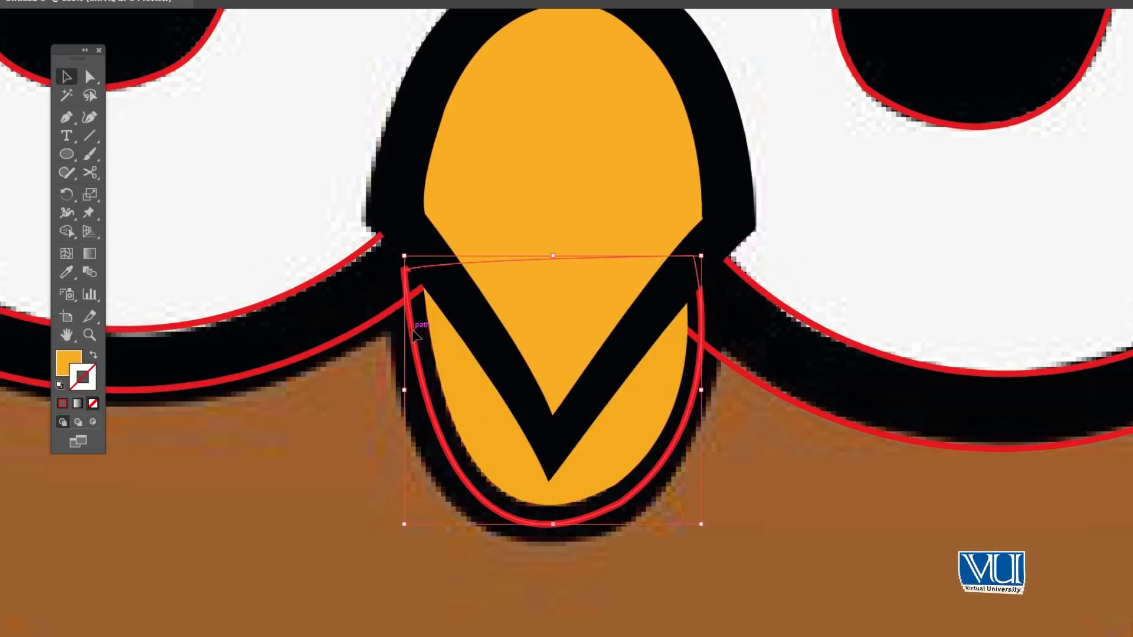
click(74, 273)
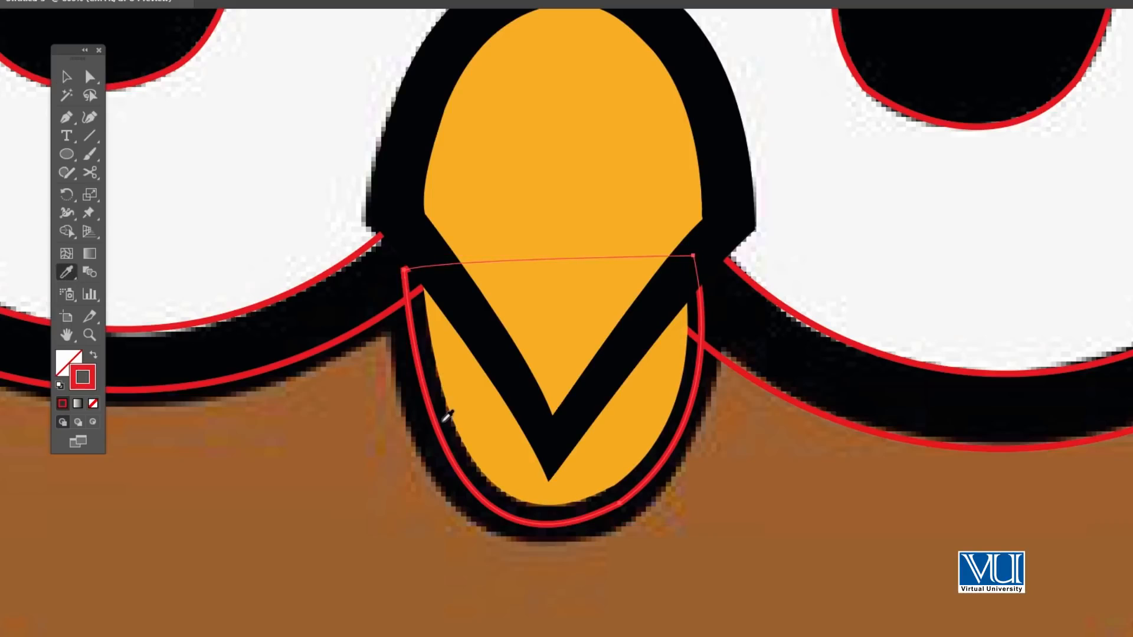
click(447, 416)
key(v)
mouse_move(406, 526)
mouse_down()
mouse_move(380, 538)
mouse_move(398, 536)
mouse_up()
drag(702, 256, 715, 256)
Step: Examine the coloured beak against the reference and with the reference image temporarily hidden
key(z)
alt+click(649, 315)
alt+click(598, 322)
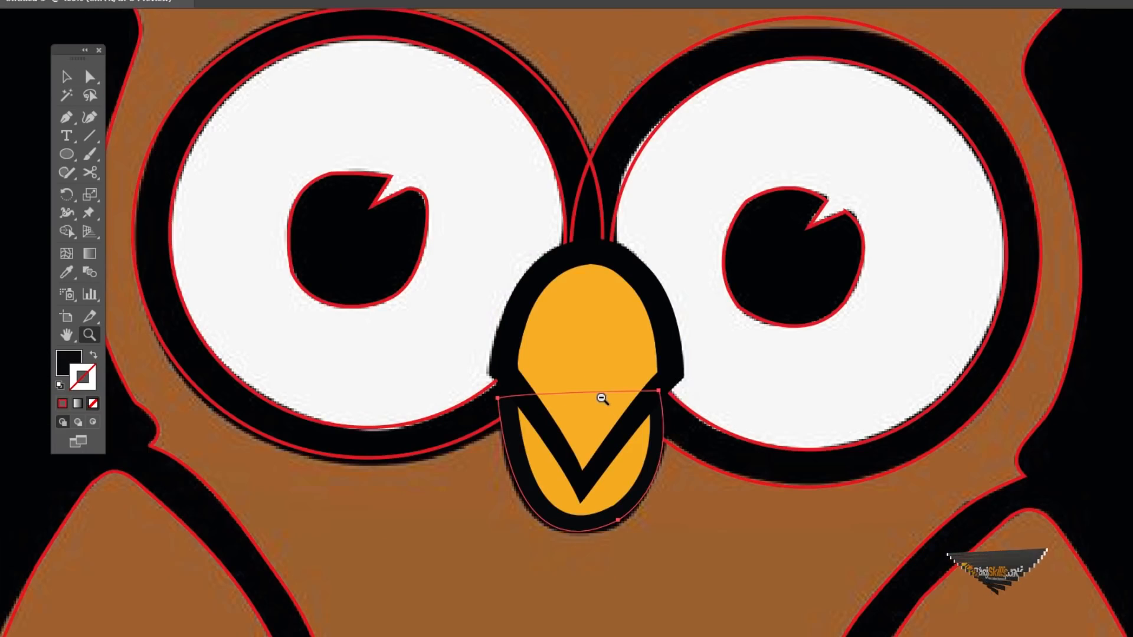
alt+click(599, 396)
alt+click(611, 385)
click(597, 379)
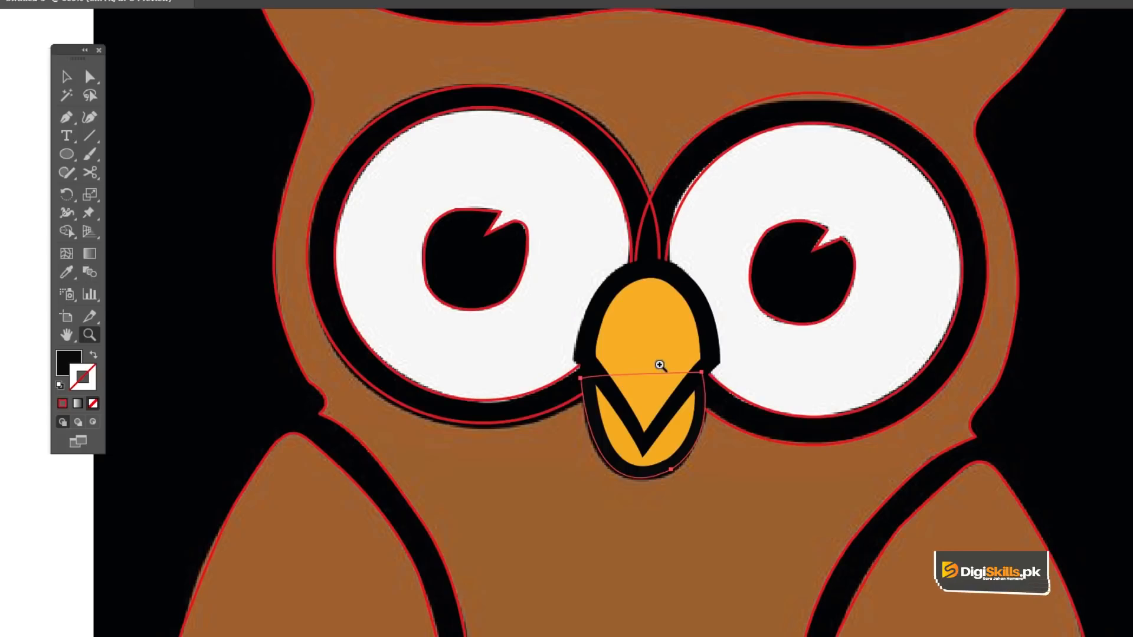
click(660, 364)
click(635, 364)
key(v)
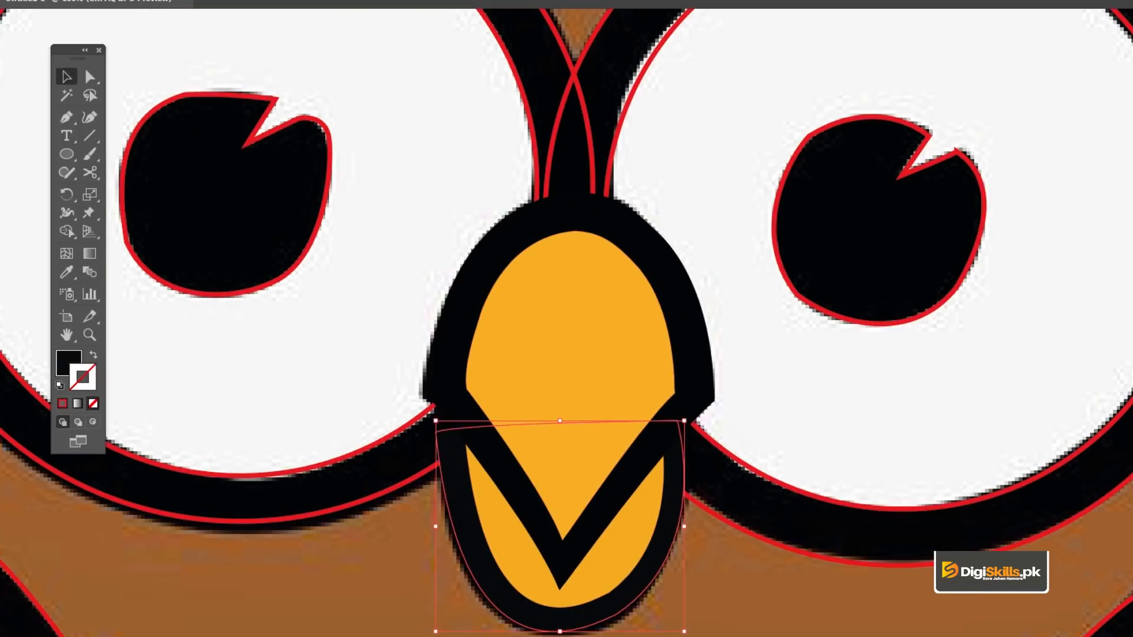
key(ctrl+shift+w)
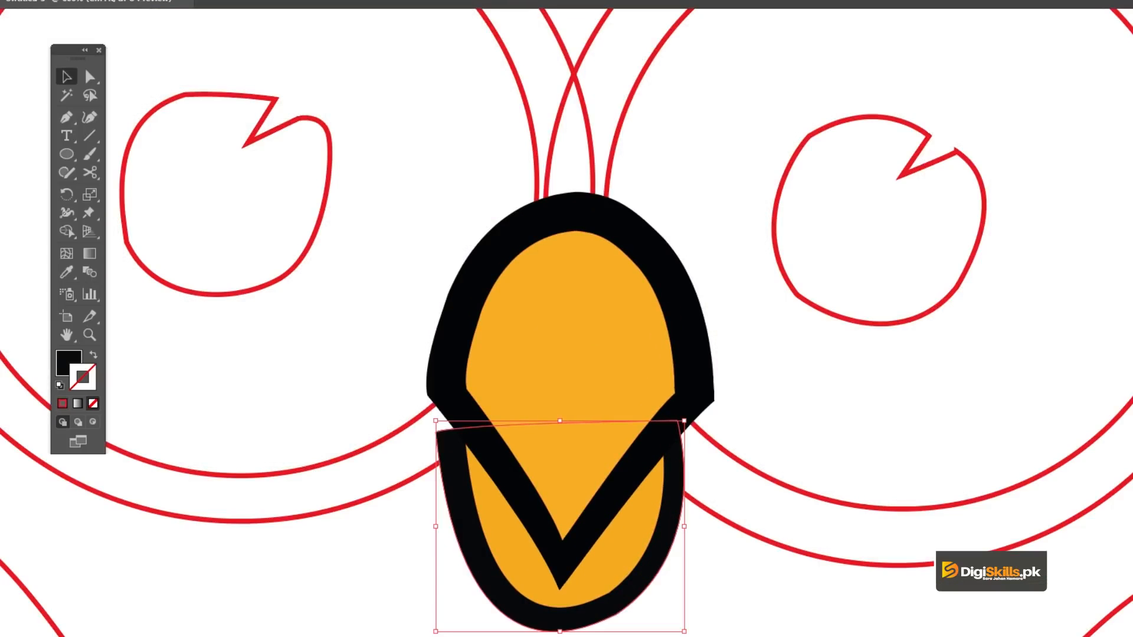
key(ctrl+shift+w)
Step: Fill the left eye's pupil shape with the black sampled from the reference
key(z)
alt+click(474, 342)
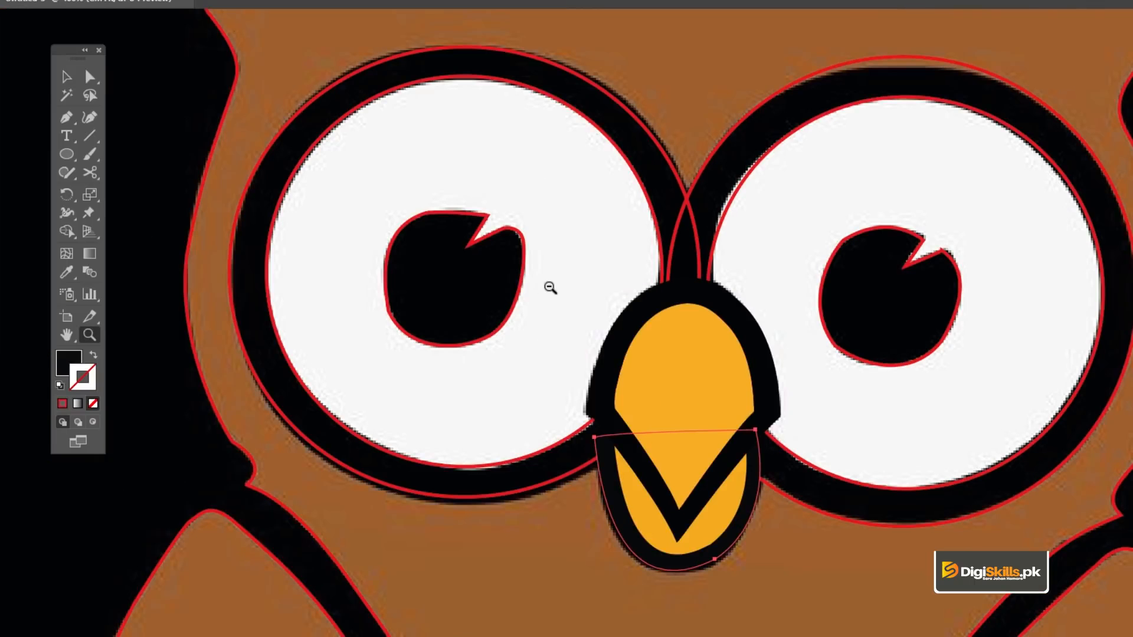
key(v)
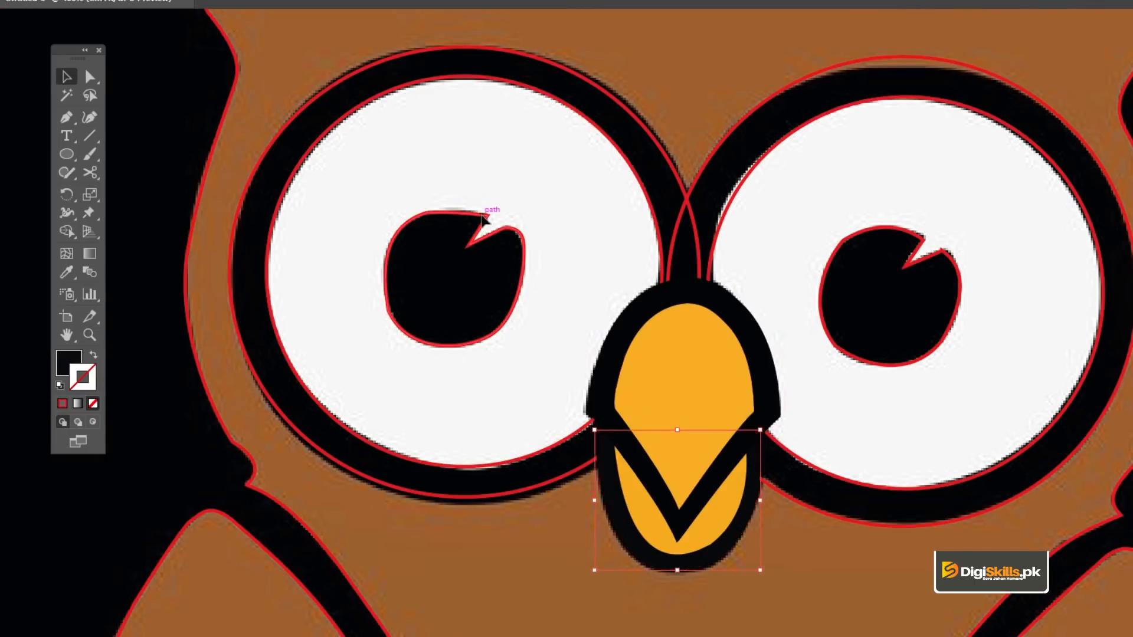
click(487, 219)
key(i)
click(380, 253)
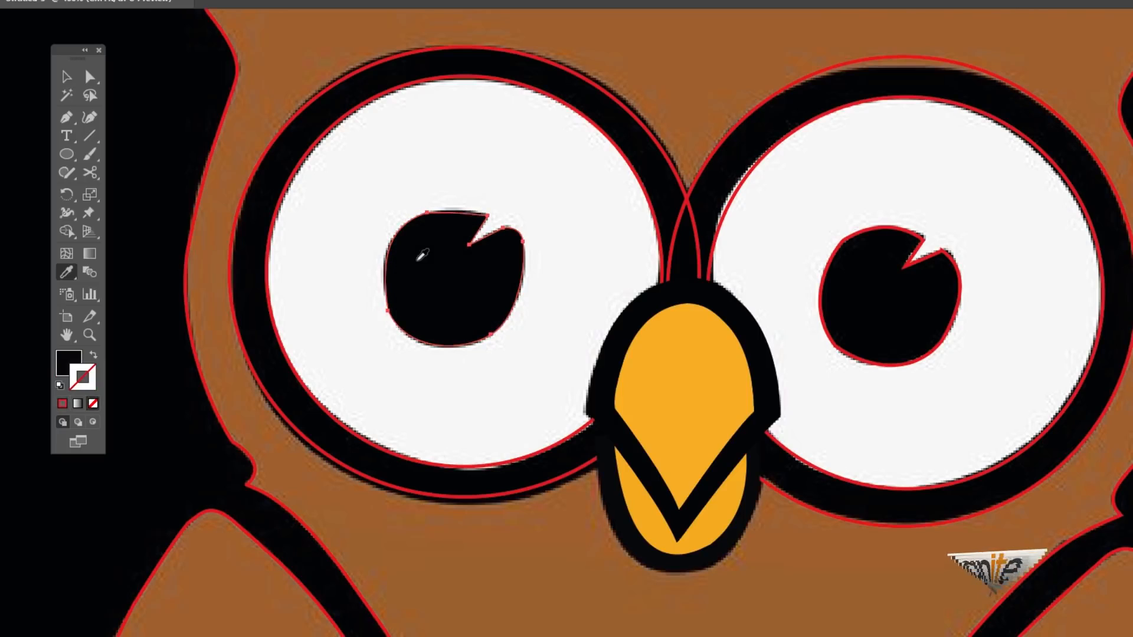
key(v)
Step: Fill the right eye's pupil shape with the black sampled from the reference pupil
click(921, 248)
click(921, 247)
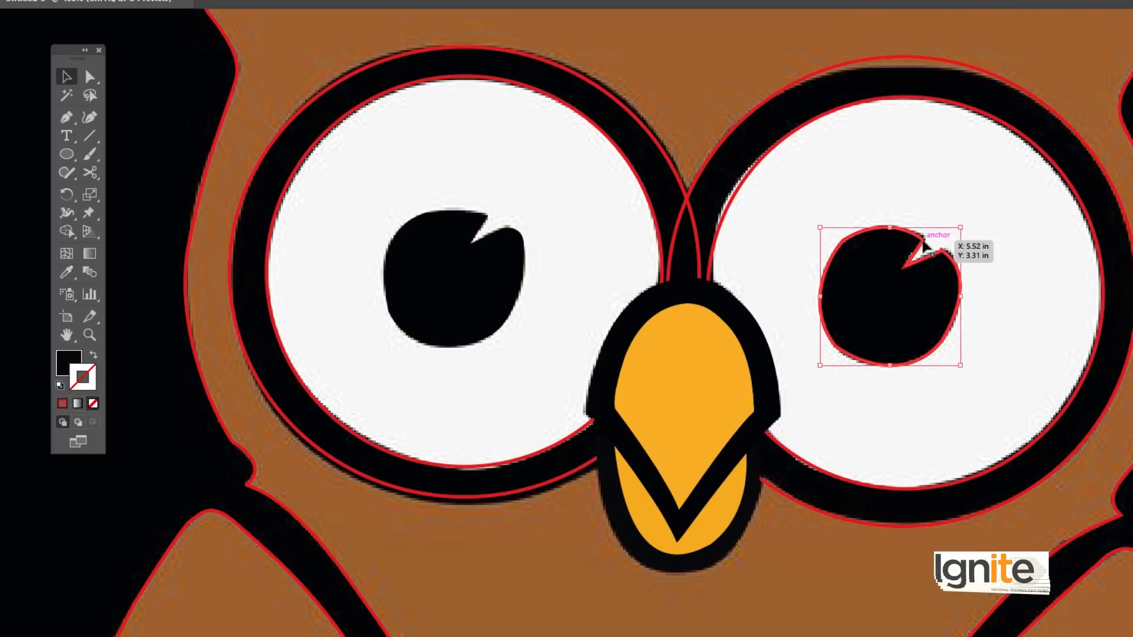
click(69, 272)
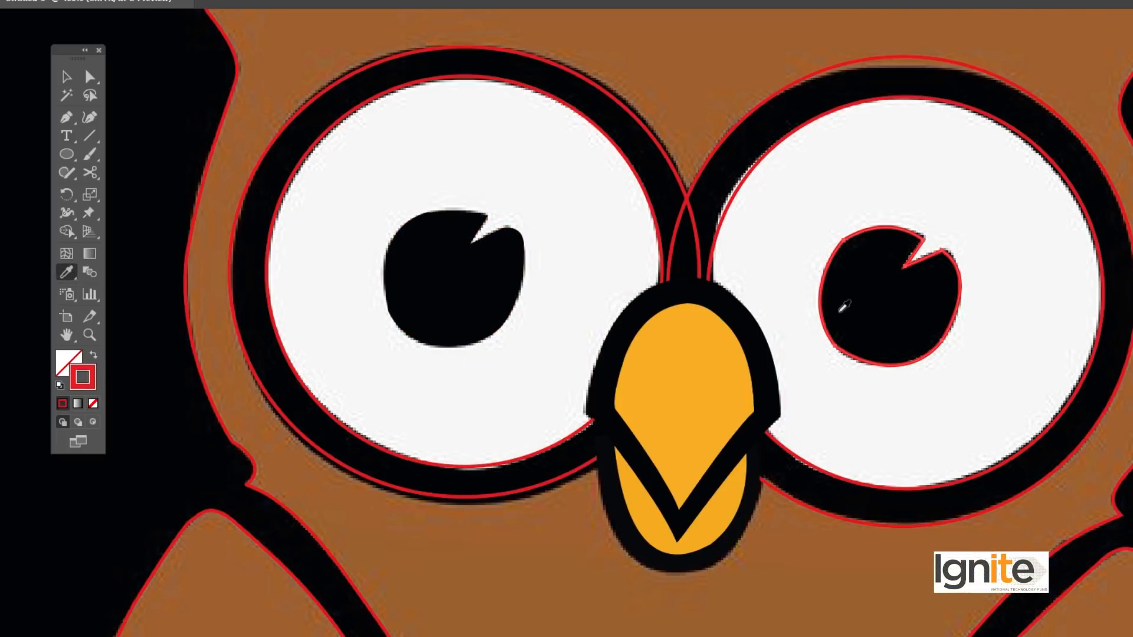
click(844, 306)
key(v)
Step: Fill the left eye's inner circle with the off-white sampled from the reference eye
click(70, 273)
key(v)
click(334, 136)
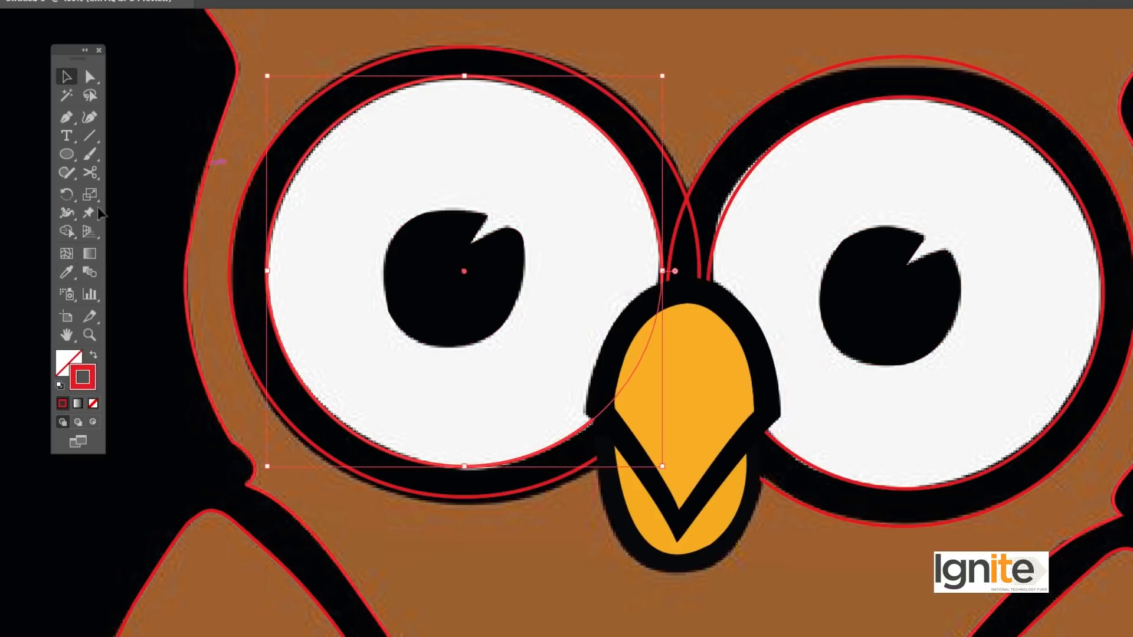
click(70, 272)
click(362, 145)
key(v)
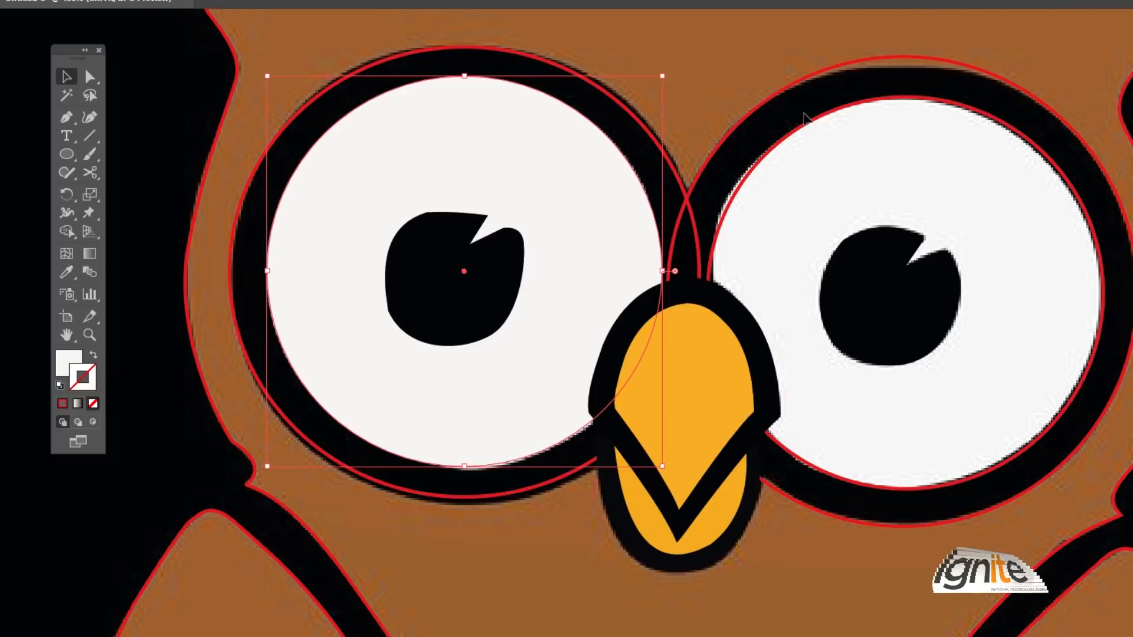
Step: Fill the right eye's inner circle with the same off-white sampled from the reference
click(813, 127)
click(70, 273)
click(814, 183)
key(v)
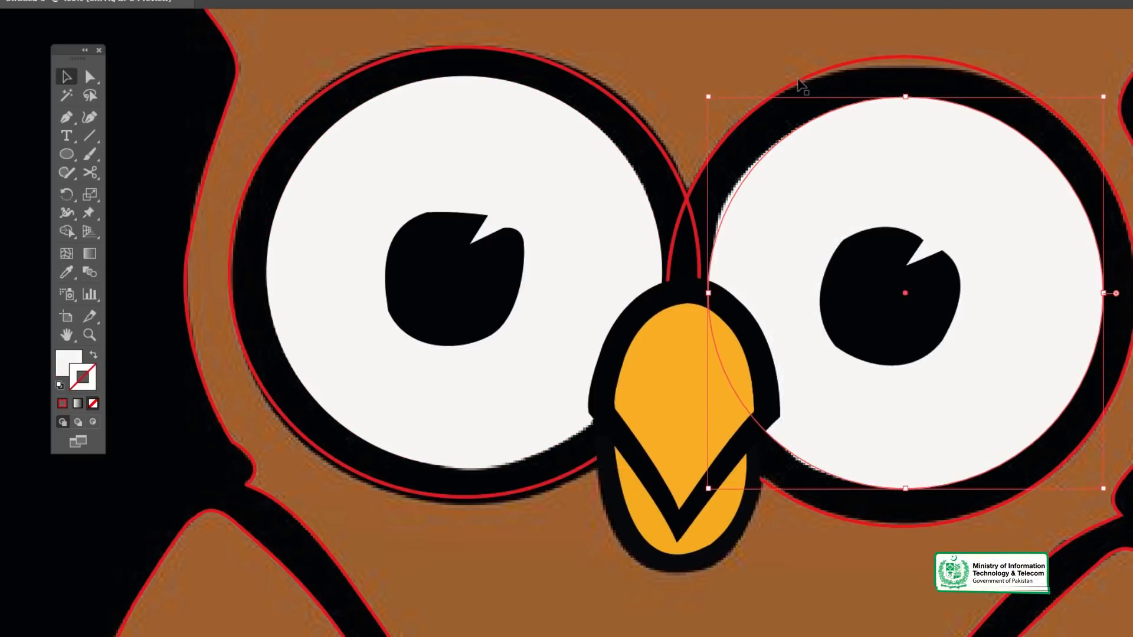
Step: Fill both outer eye circles with the black sampled from the reference eye ring
click(801, 82)
shift+click(557, 68)
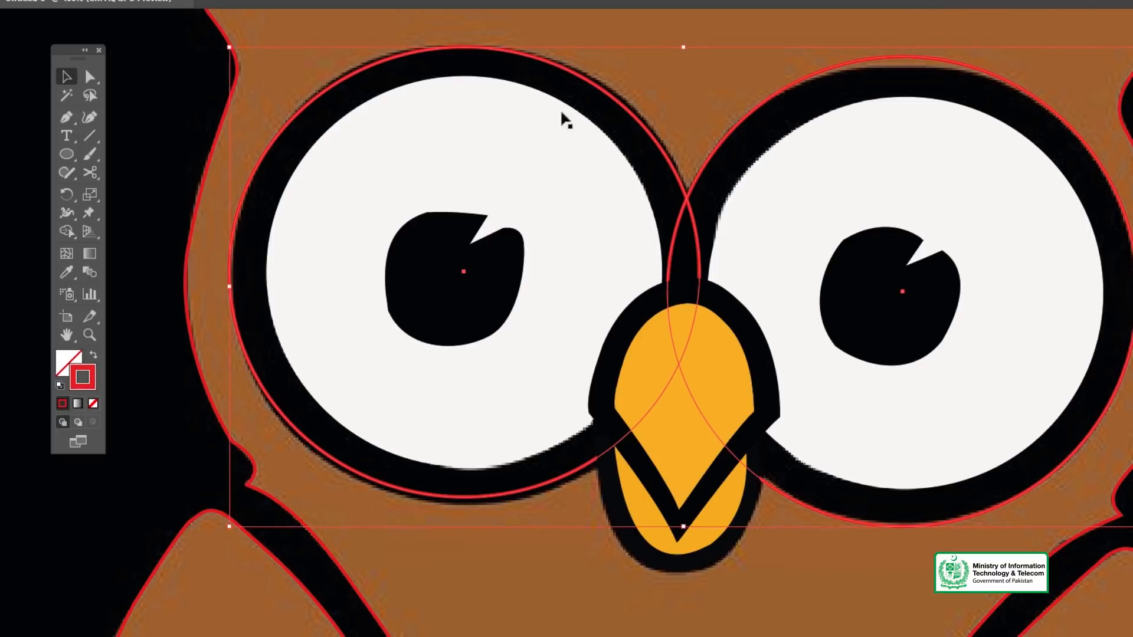
click(66, 272)
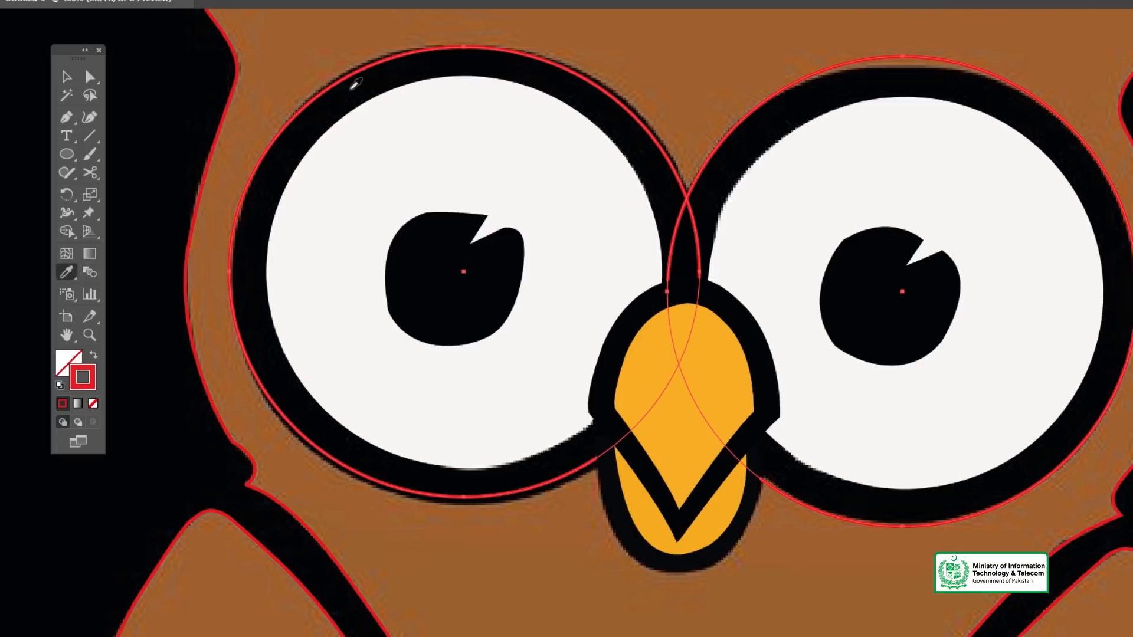
click(352, 89)
key(v)
Step: Send the two black outer eye circles to the back, behind the eye whites, pupils and beak
key(z)
alt+click(768, 322)
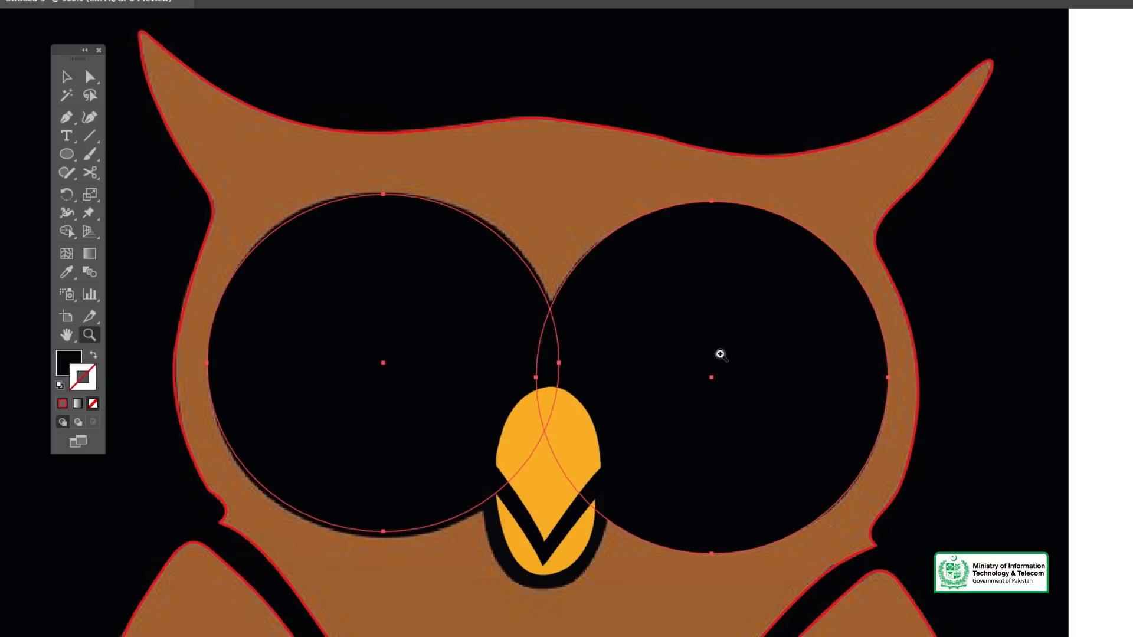
key(v)
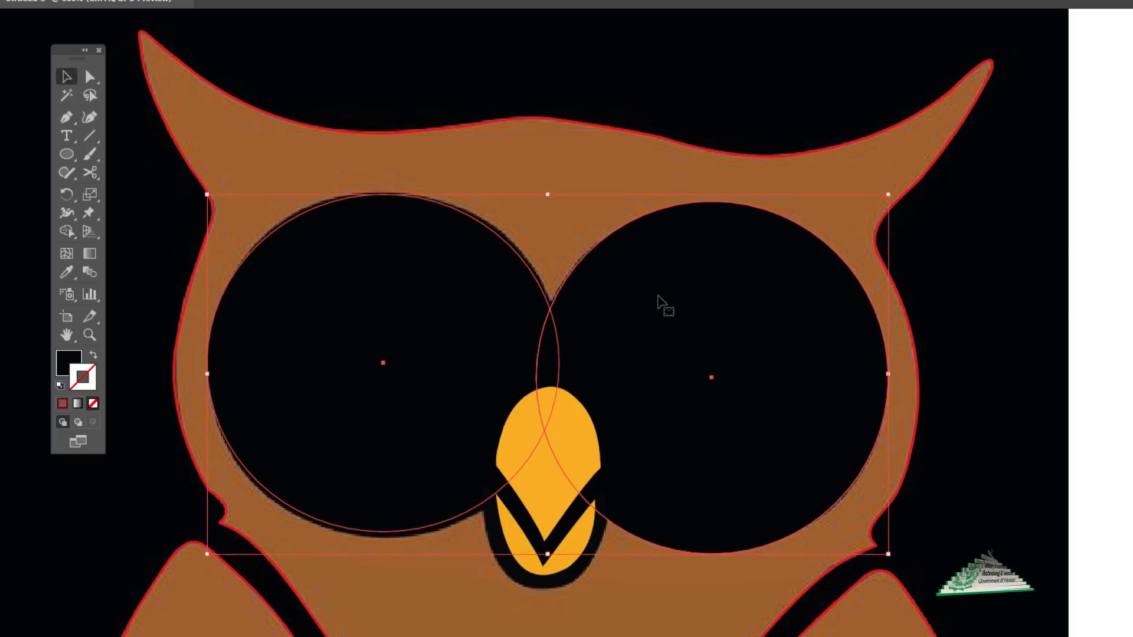
right_click(657, 287)
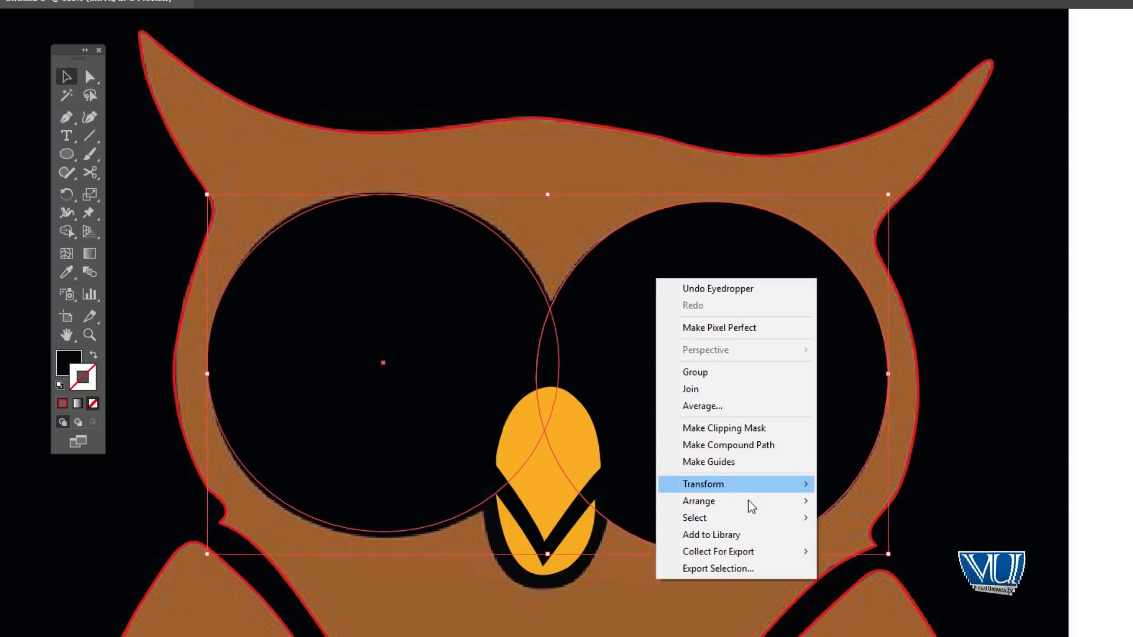
mouse_move(749, 506)
click(857, 552)
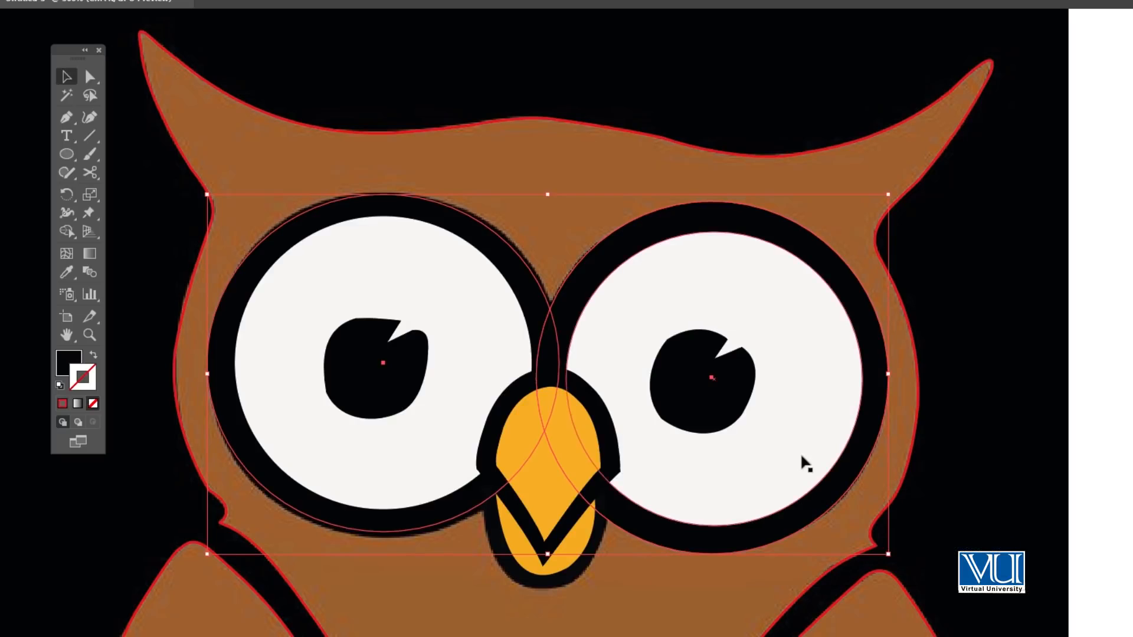
Step: Fill the owl's body outline with the brown sampled from the reference torso
key(z)
alt+click(639, 405)
click(612, 369)
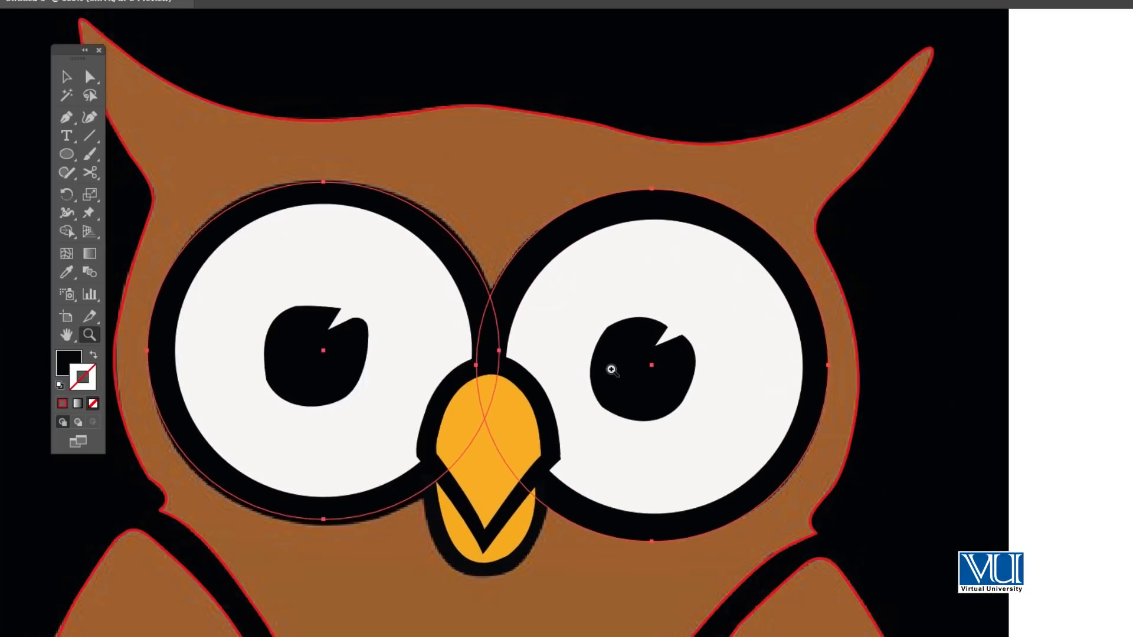
key(v)
drag(640, 349, 741, 374)
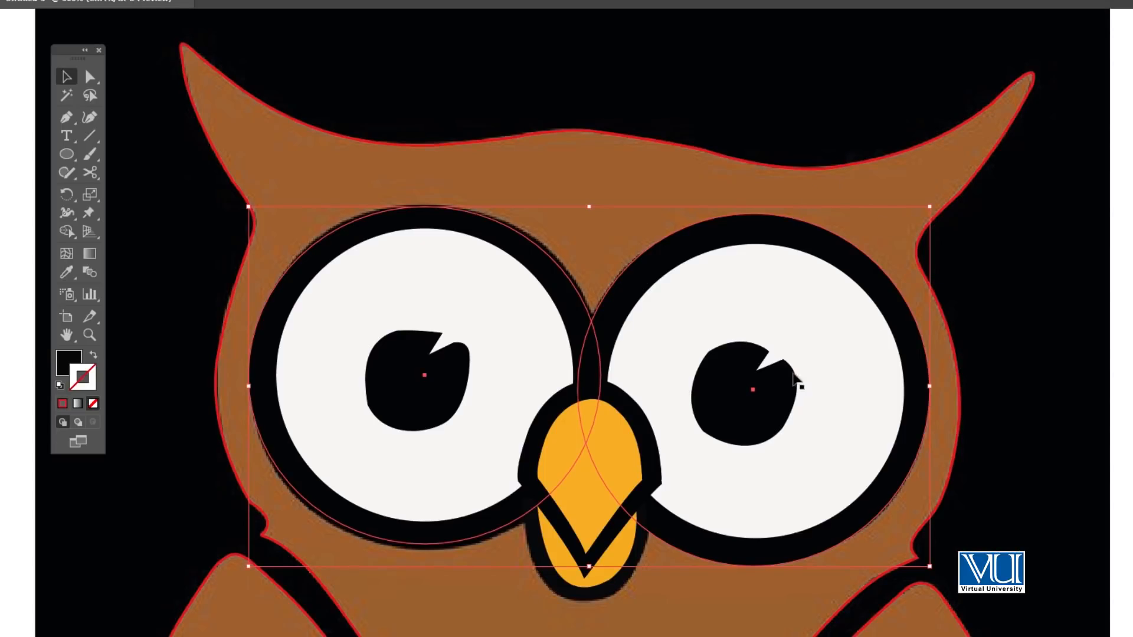
key(z)
alt+click(662, 499)
alt+click(672, 485)
key(v)
click(820, 356)
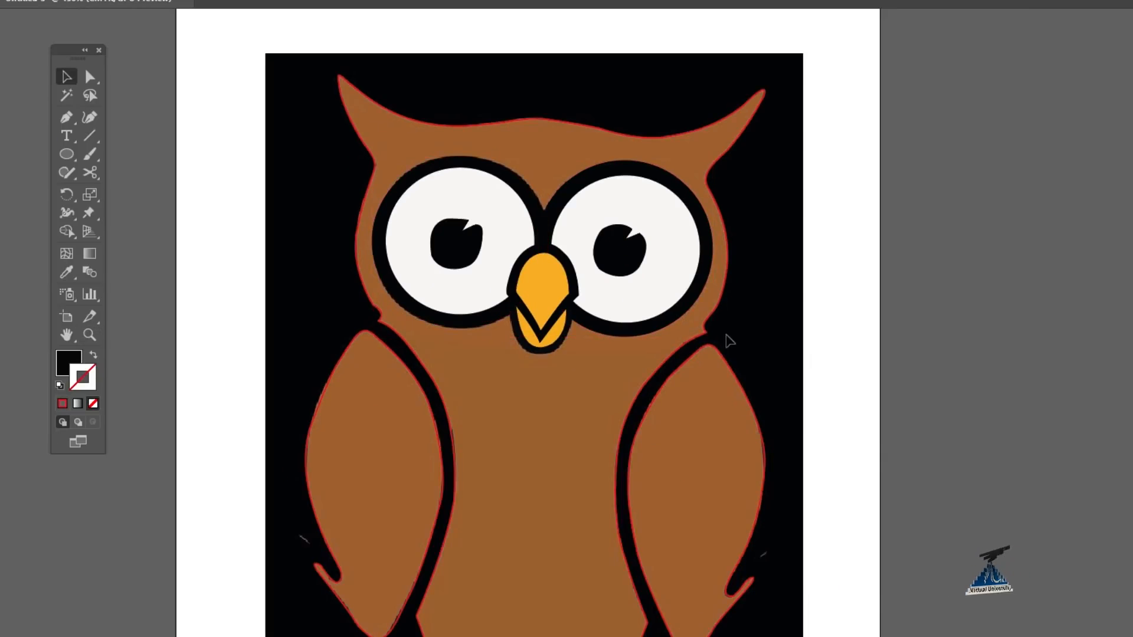
click(711, 331)
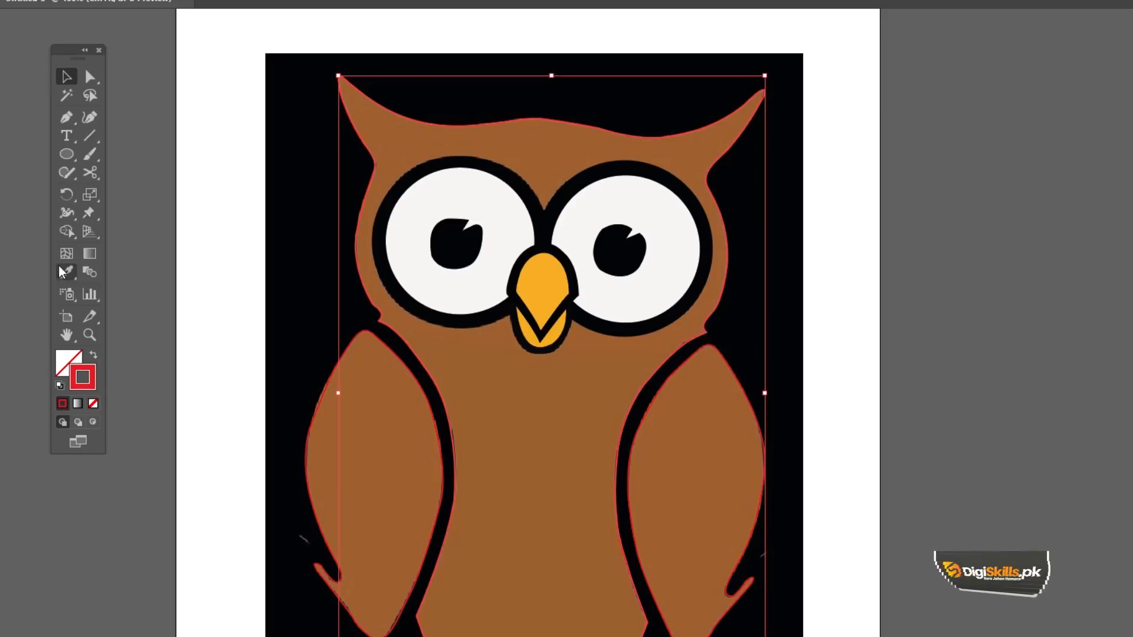
key(i)
click(463, 390)
key(v)
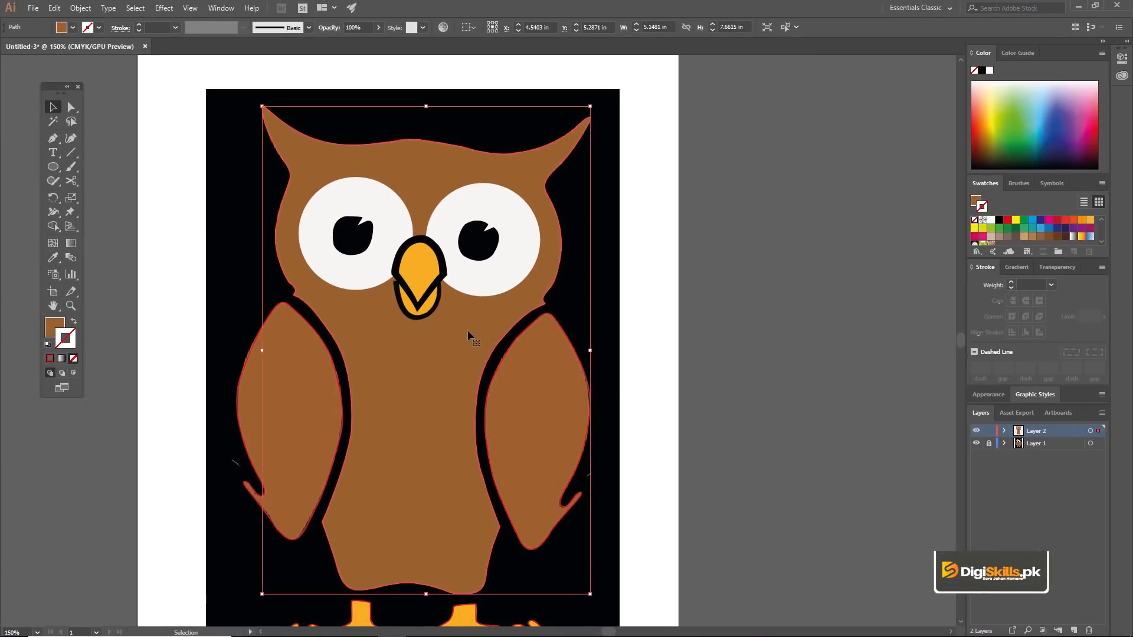
Step: Send the brown body shape to the back, behind the eyes and beak, and deselect it
right_click(427, 355)
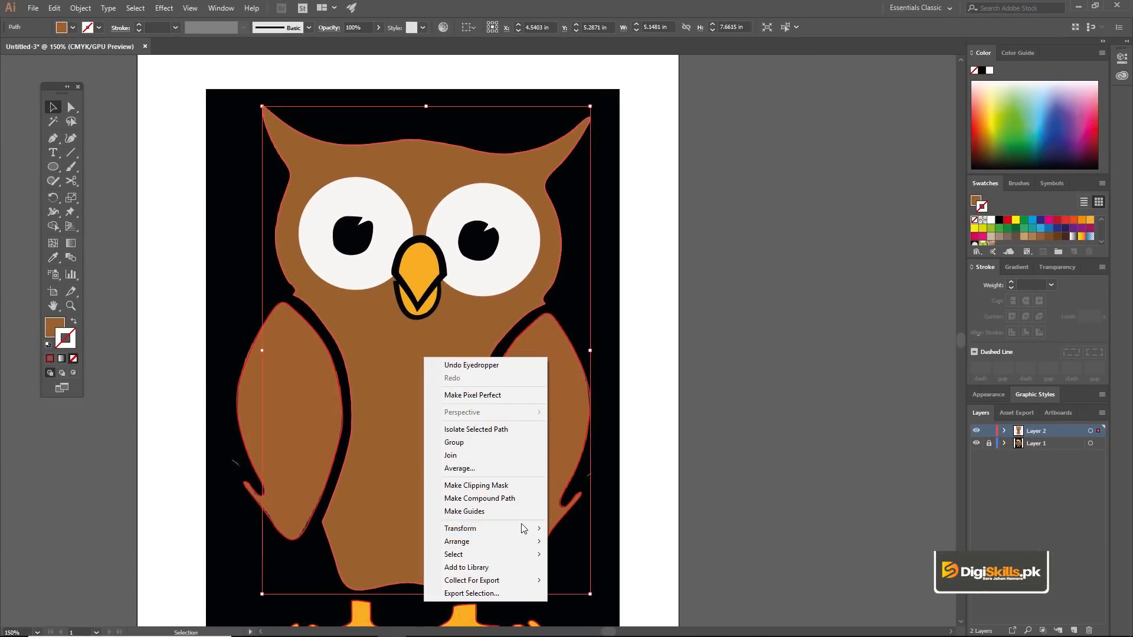
mouse_move(520, 541)
click(584, 580)
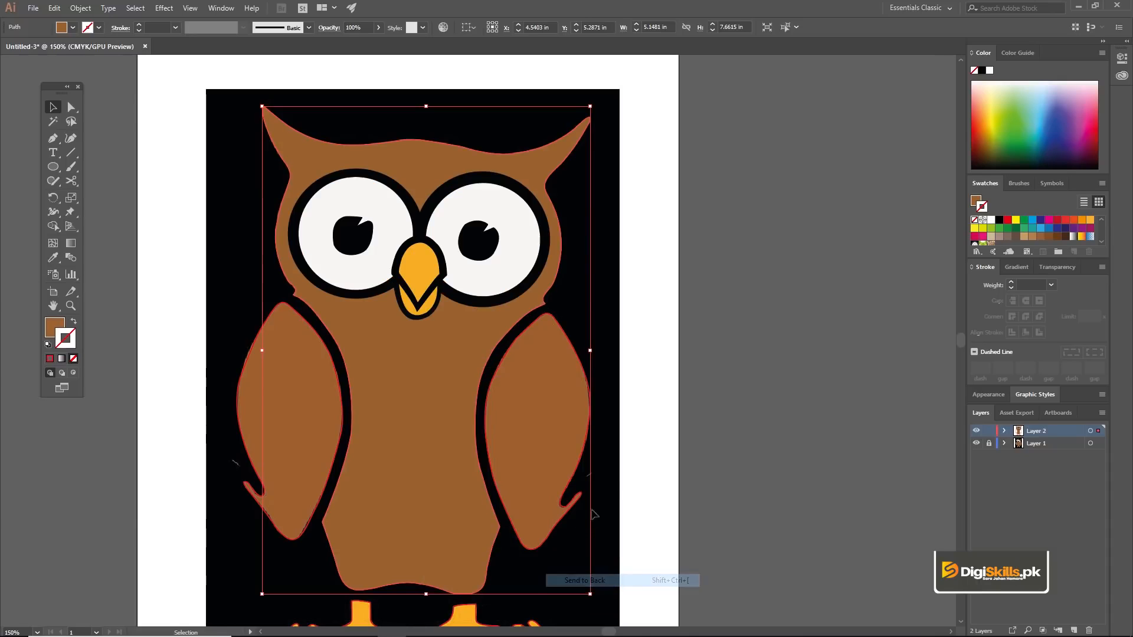
click(489, 365)
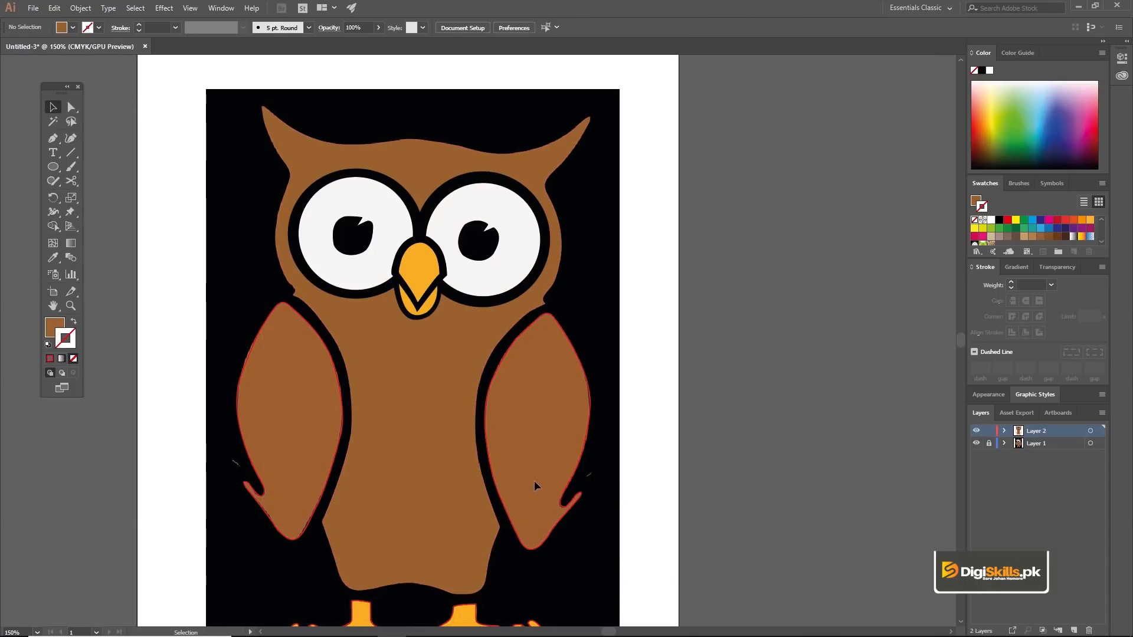
Step: Fill both wing shapes with the brown sampled from the reference wing
click(496, 374)
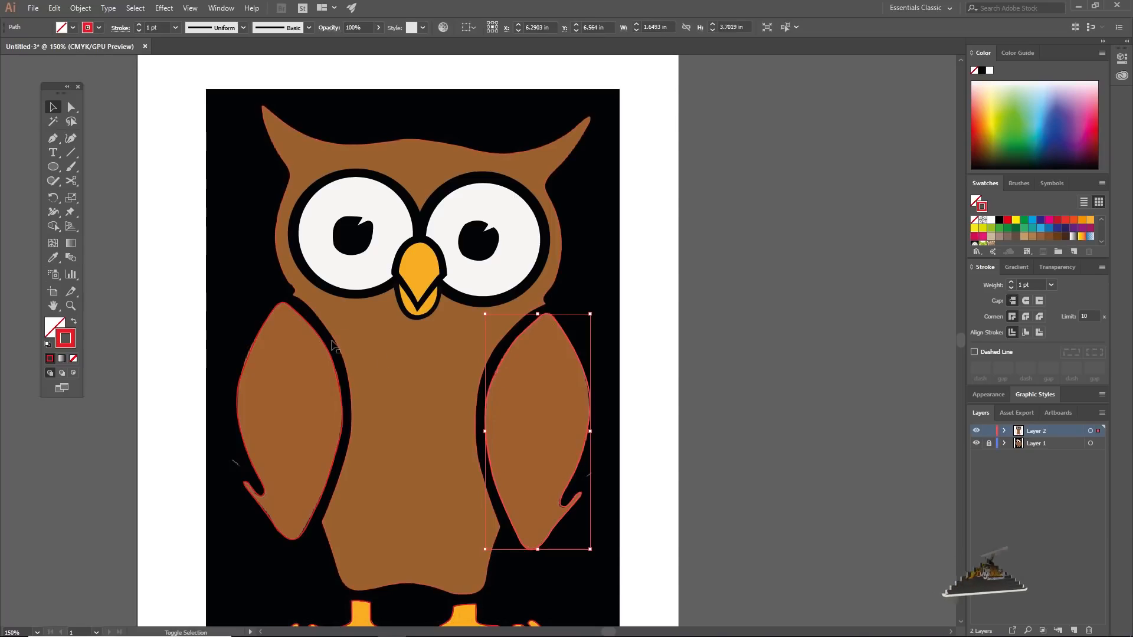
shift+click(322, 340)
key(i)
click(316, 404)
key(v)
Step: Compare the coloured artwork with the reference by briefly hiding and reshowing Layer 2 and Layer 1
key(space)
drag(488, 473, 466, 459)
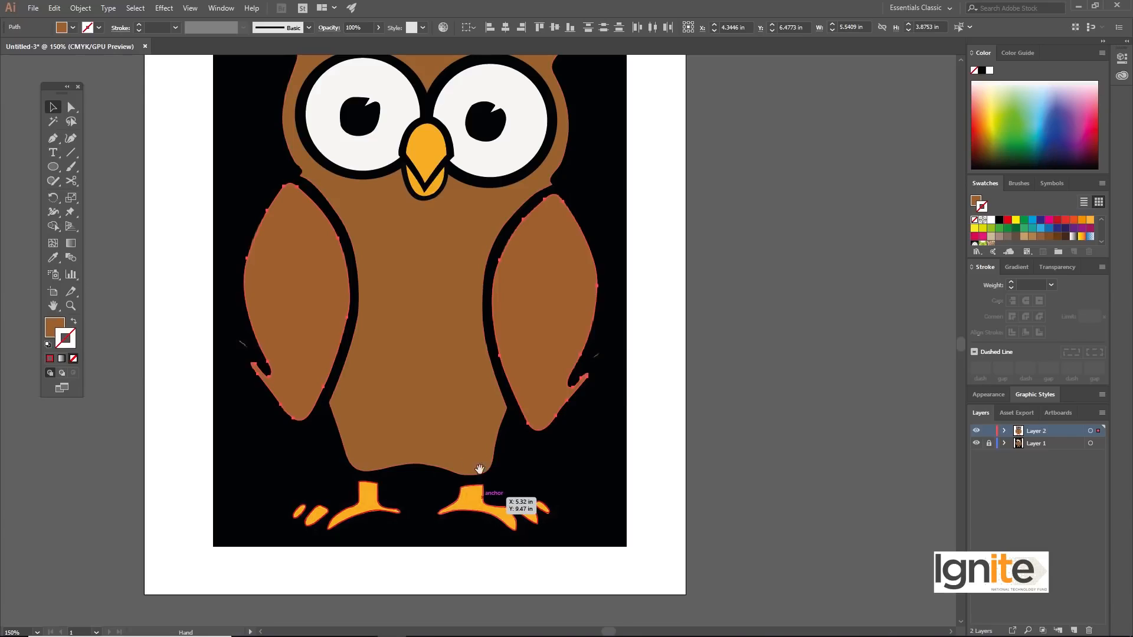
click(975, 432)
click(976, 432)
click(977, 444)
click(977, 444)
Step: Fill both feet and all the separate toe shapes with the orange sampled from the reference foot
key(space)
drag(556, 409, 602, 410)
click(508, 491)
key(z)
click(450, 509)
click(545, 375)
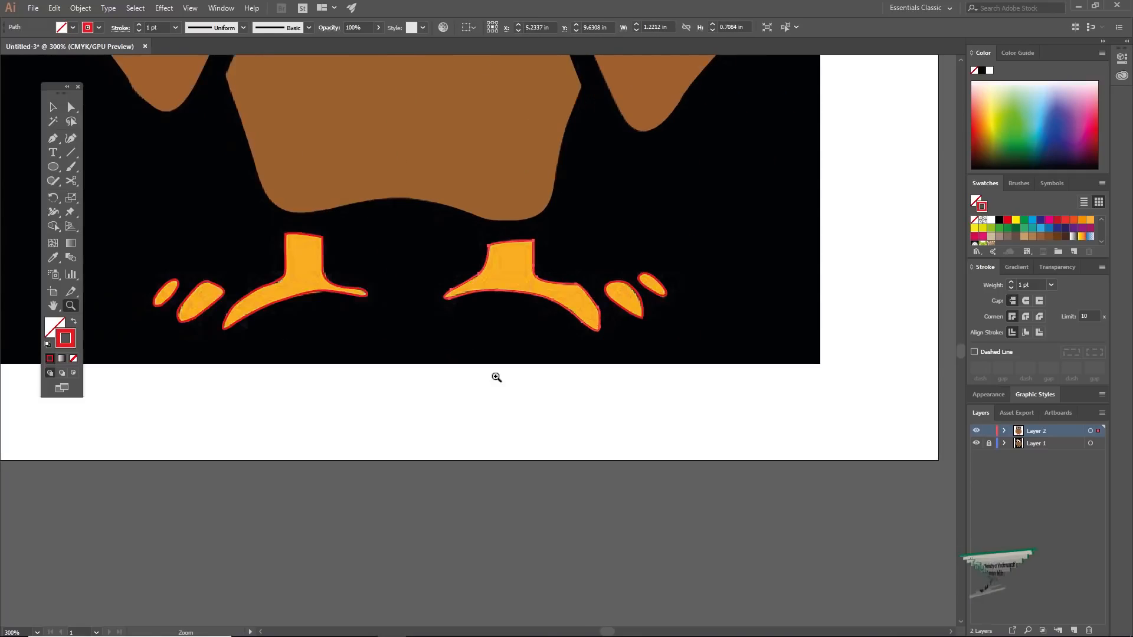
click(464, 380)
key(v)
key(space)
drag(446, 235, 539, 443)
shift+click(773, 422)
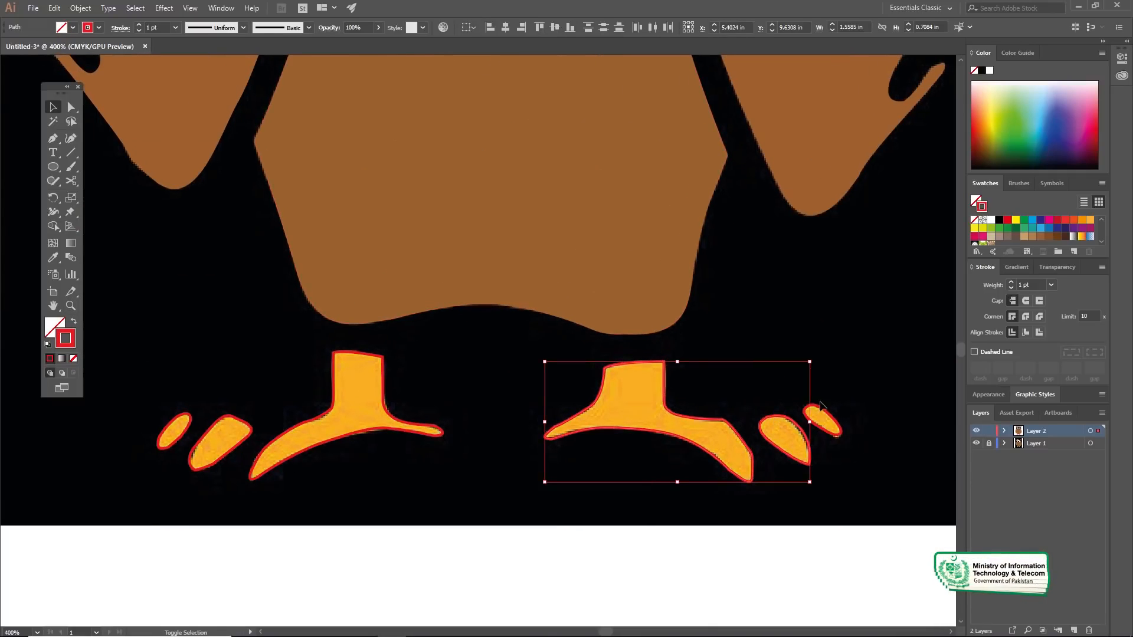
shift+click(384, 393)
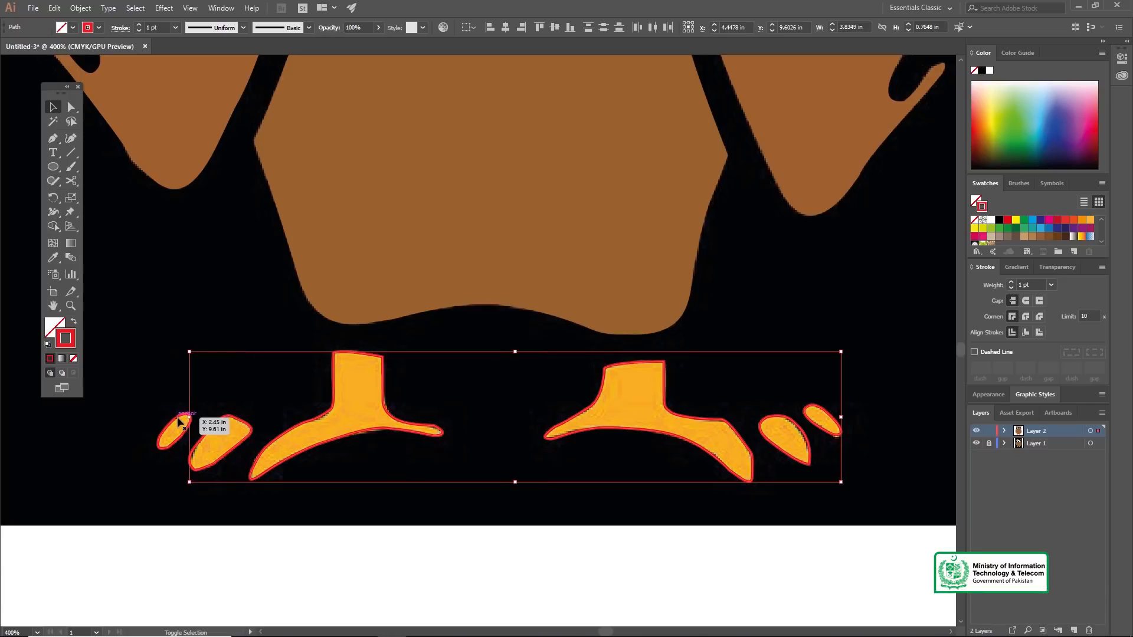
click(52, 260)
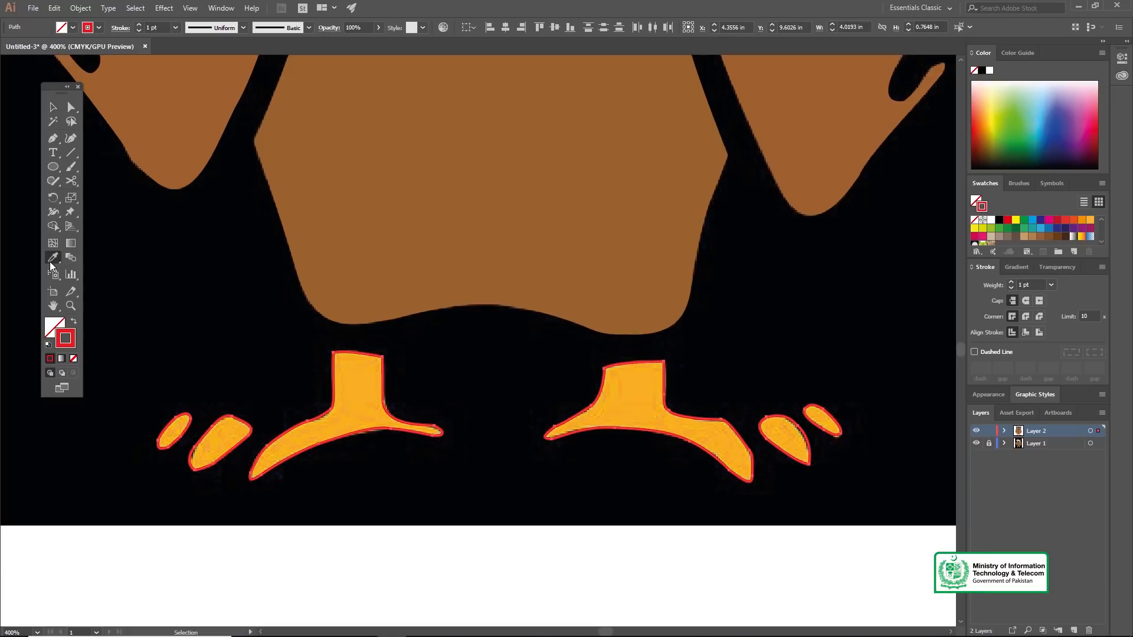
click(358, 395)
Step: Hide Layer 1, which holds the reference image, with the whole owl in view
key(ctrl+1)
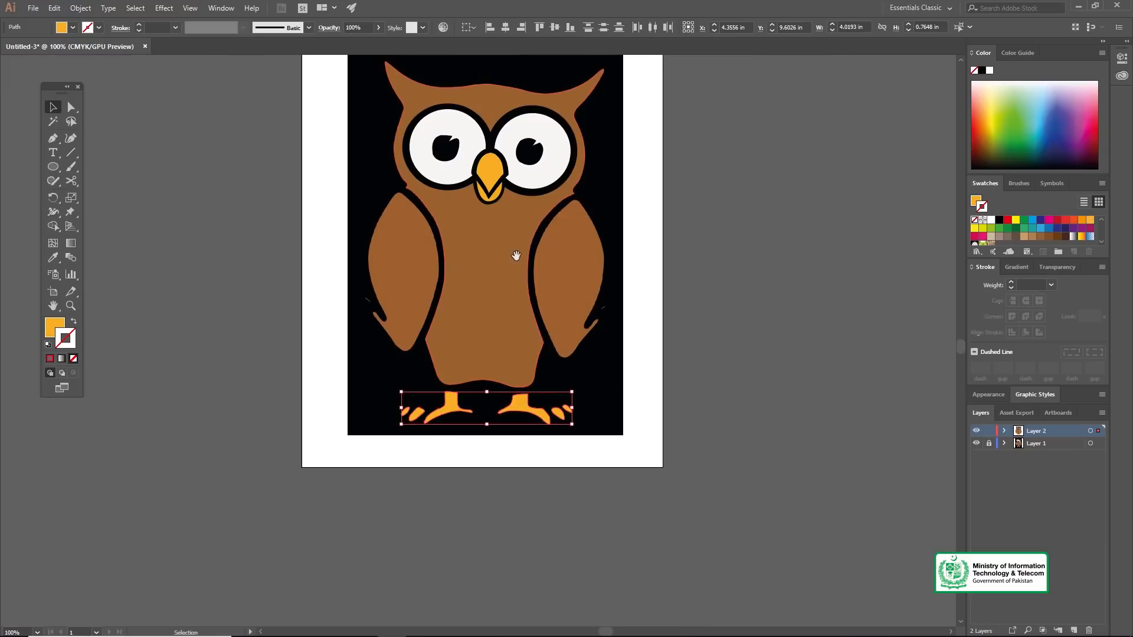
drag(516, 254, 501, 315)
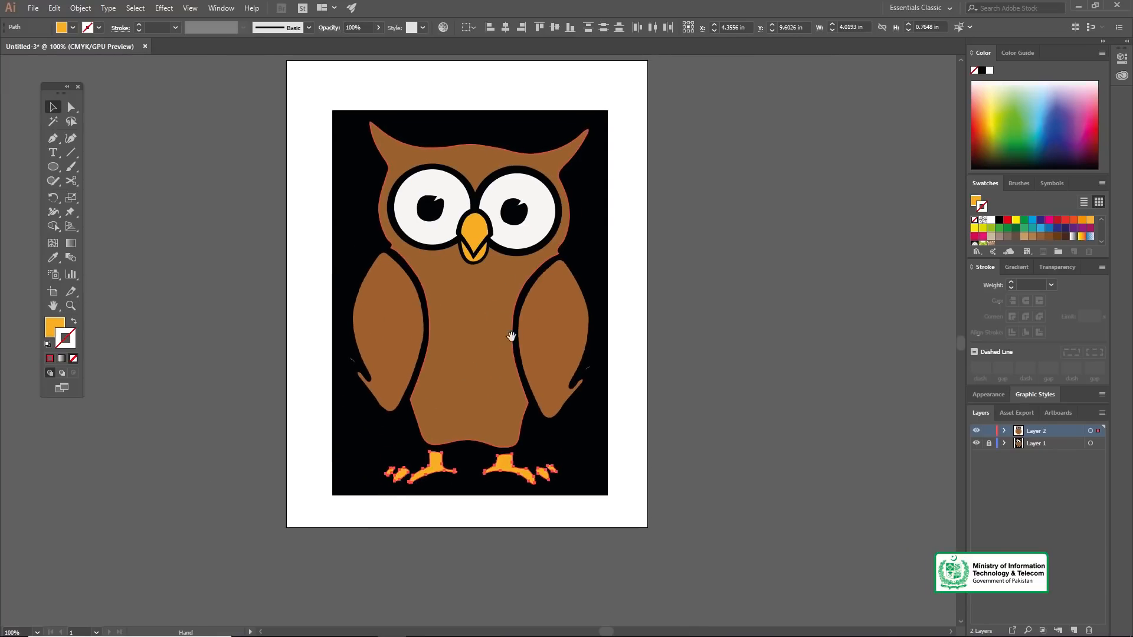
click(976, 444)
key(z)
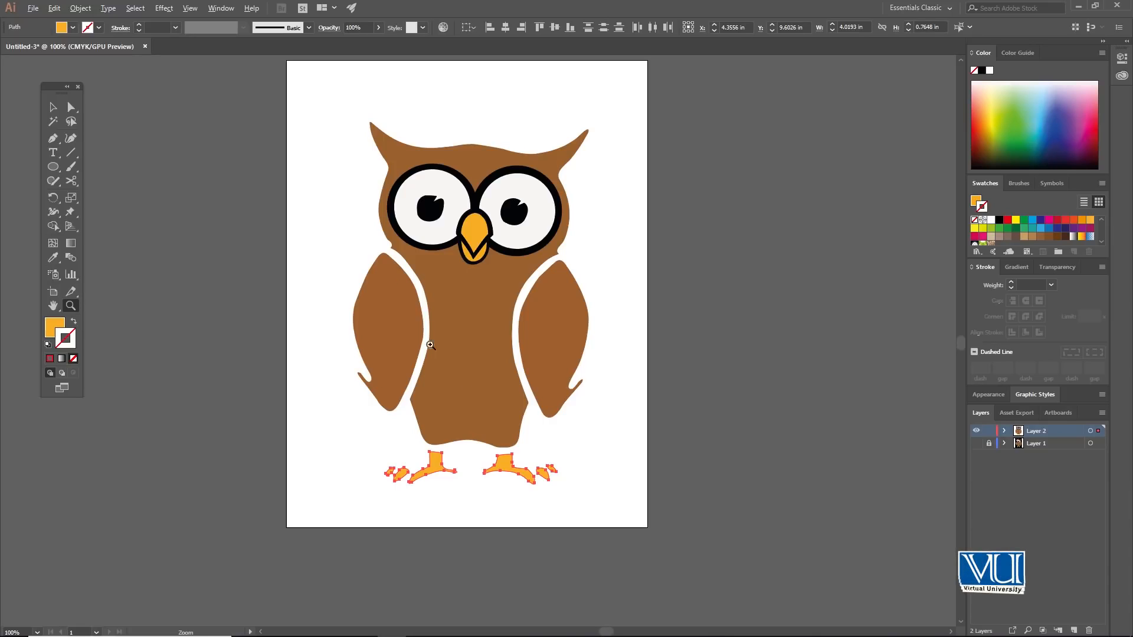
click(190, 9)
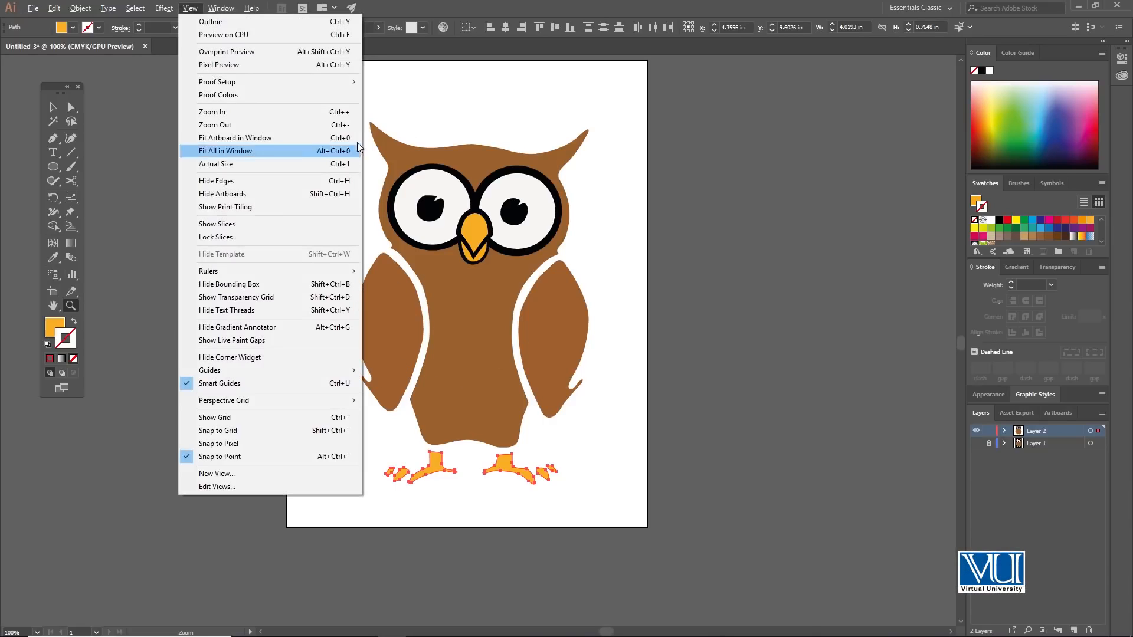
click(425, 111)
drag(559, 436, 480, 202)
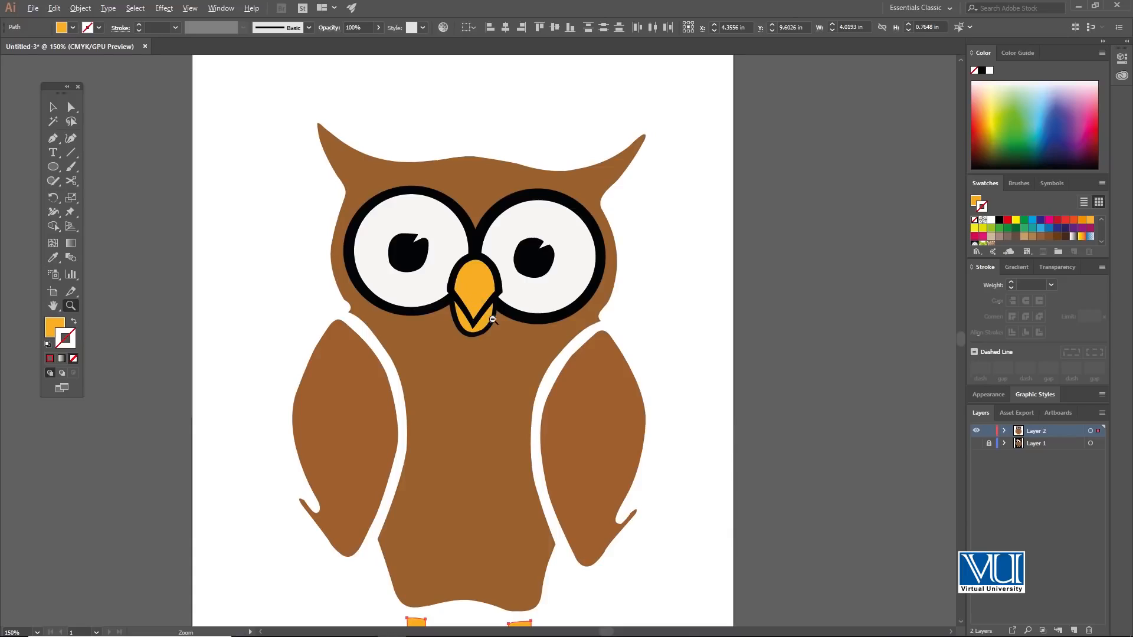
alt+click(492, 321)
Step: Add a new layer and draw an orange background rectangle about 7.8 in wide and 9.6 in tall around the owl
click(1074, 630)
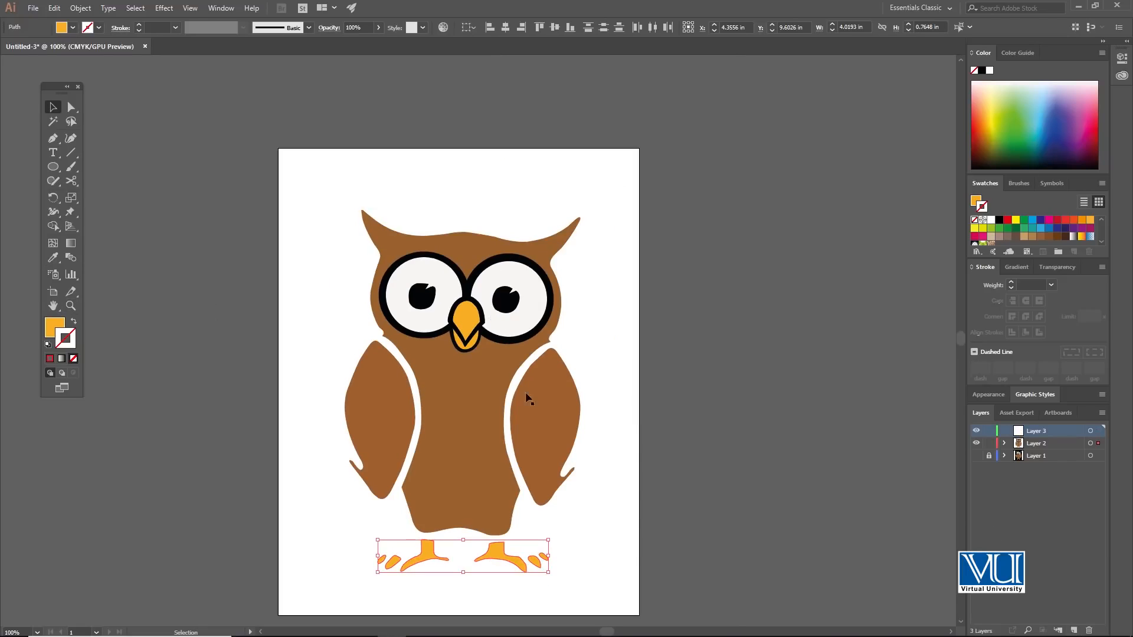
drag(53, 167, 103, 172)
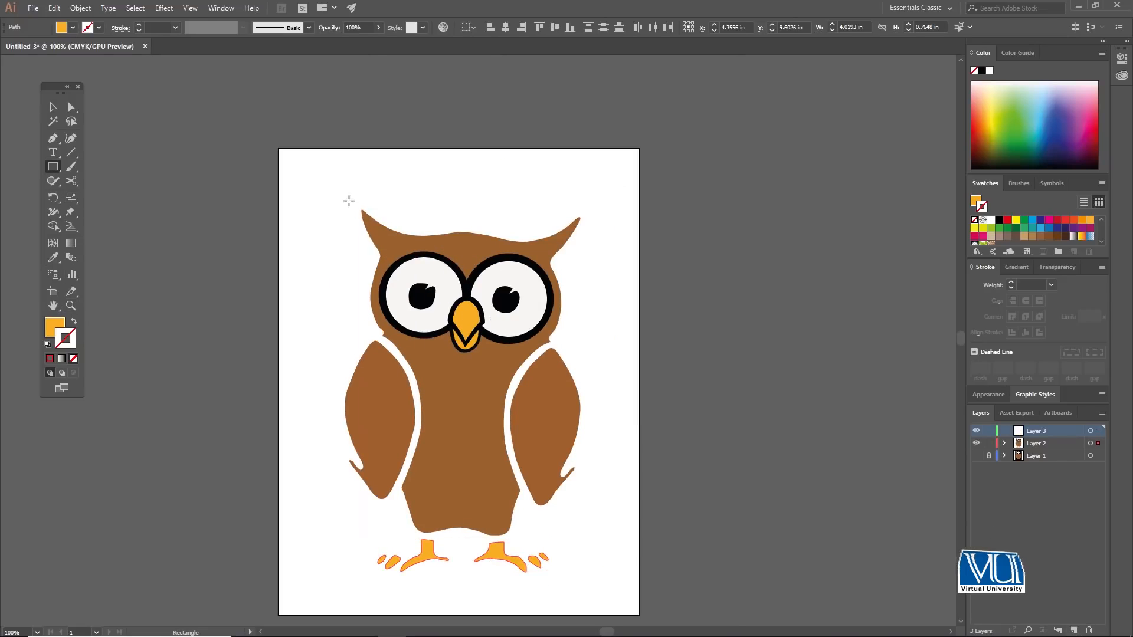
drag(300, 183, 631, 590)
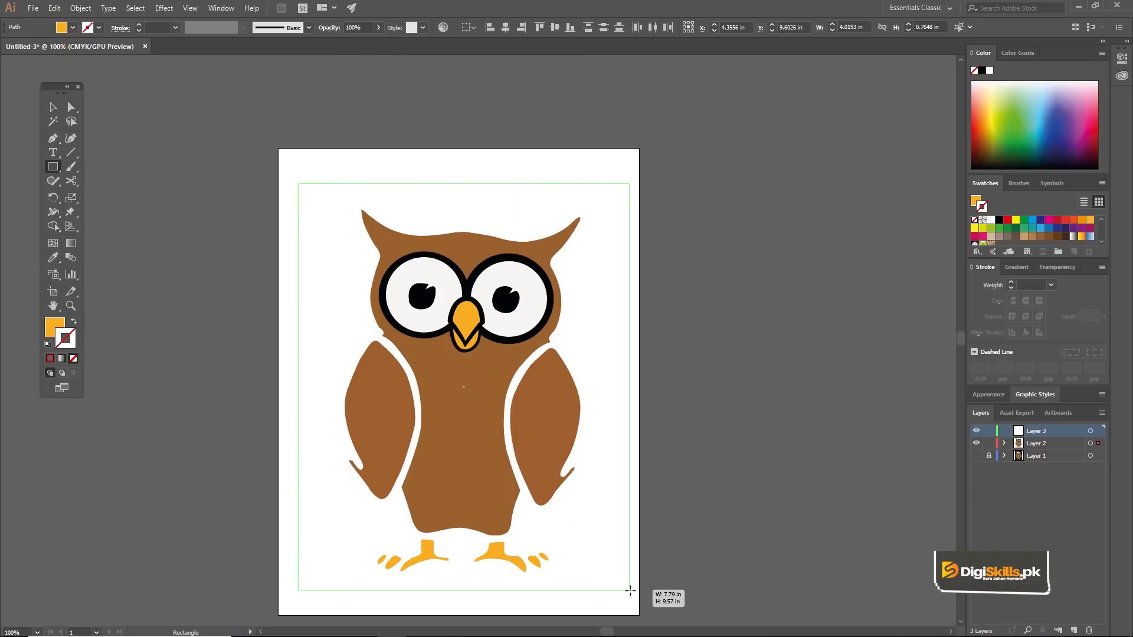
Step: Try to place the orange rectangle behind the owl with the Send to Back and Send Backward arrange commands
right_click(558, 454)
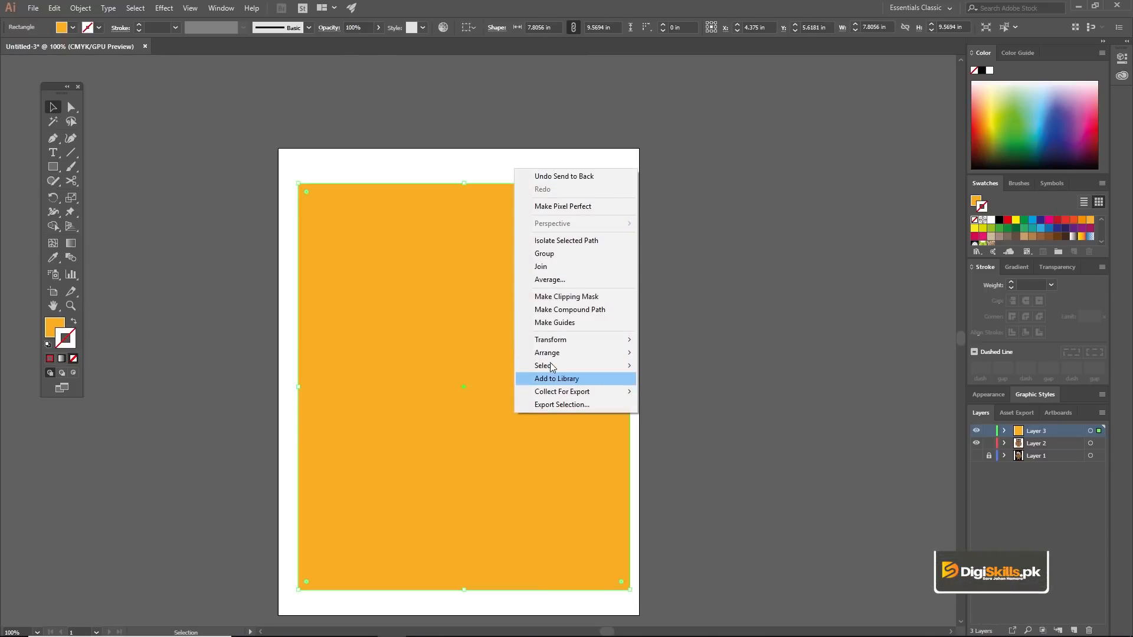
mouse_move(558, 353)
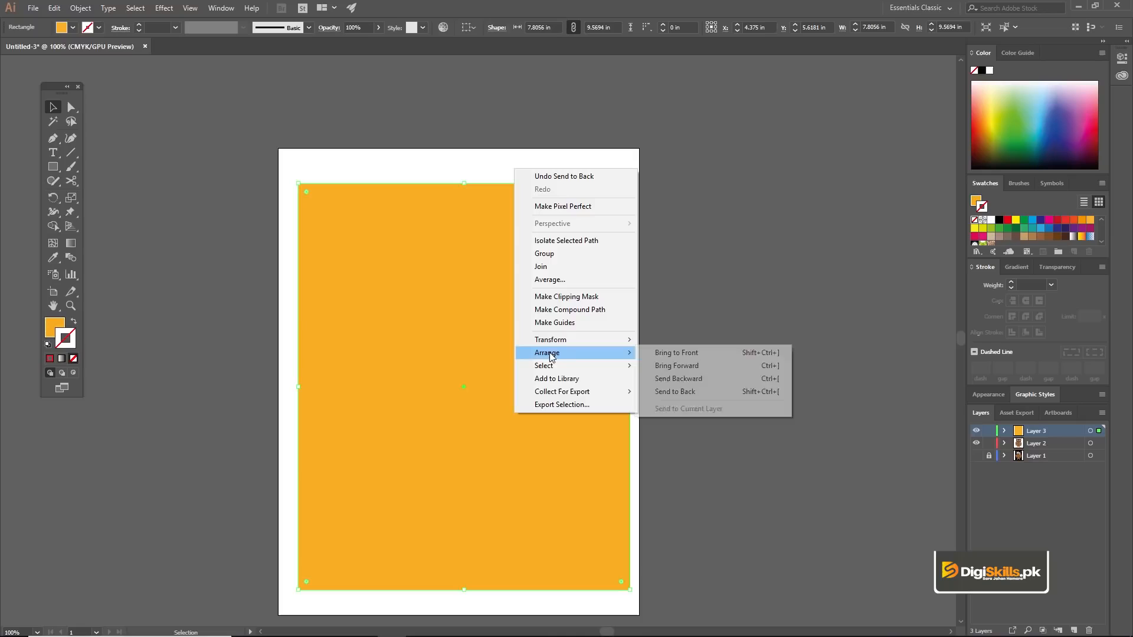
click(668, 378)
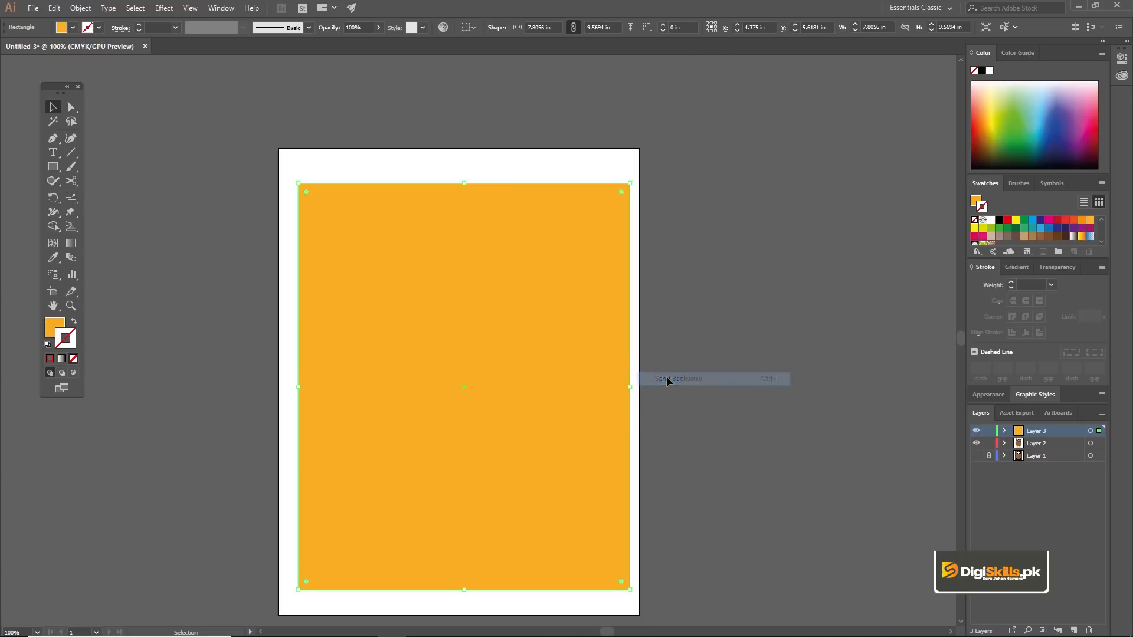
Step: Move the orange rectangle off to the right of the owl and group all of the owl's shapes
drag(479, 324, 813, 357)
key(ctrl+shift+a)
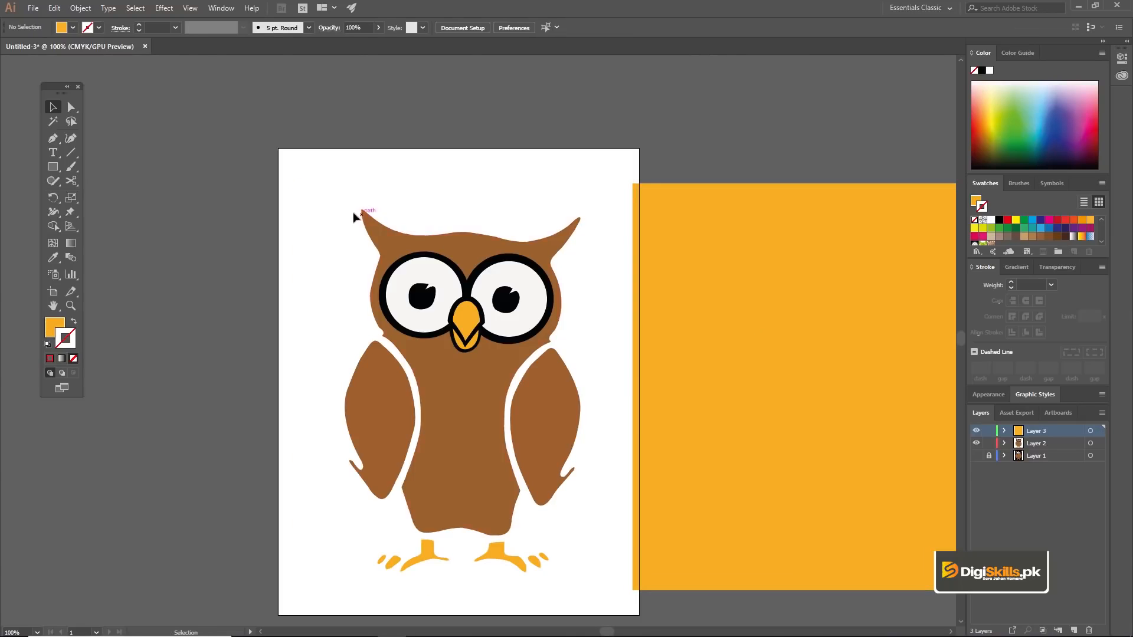
drag(582, 569, 592, 592)
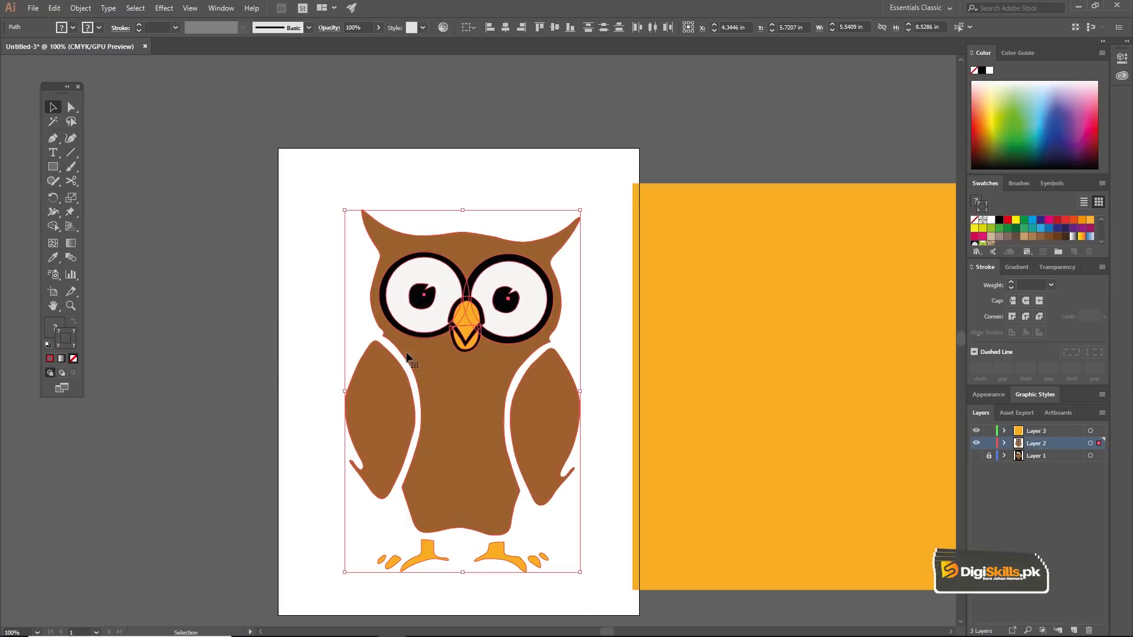
right_click(406, 352)
click(320, 205)
drag(317, 185, 599, 583)
key(ctrl+g)
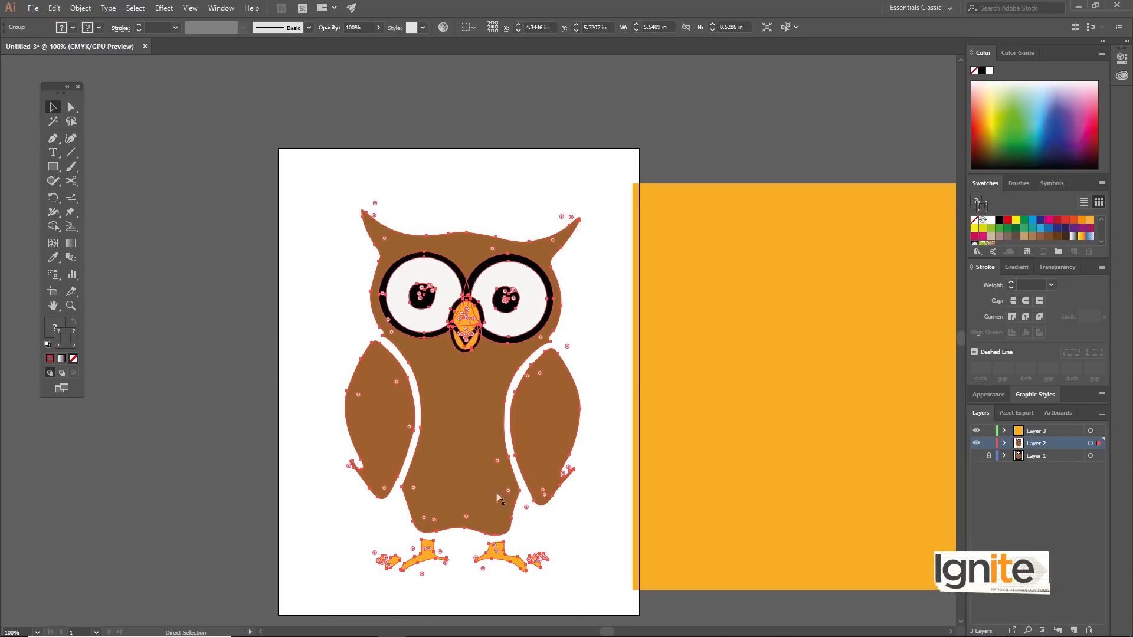
Step: Try to raise the grouped owl above the orange rectangle by rearranging its stacking order
right_click(511, 549)
mouse_move(525, 541)
click(587, 538)
click(596, 536)
Step: Move Layer 3 below Layer 2 and place the orange rectangle behind the owl on the artboard
click(713, 513)
drag(713, 513, 711, 486)
drag(1048, 434, 1053, 447)
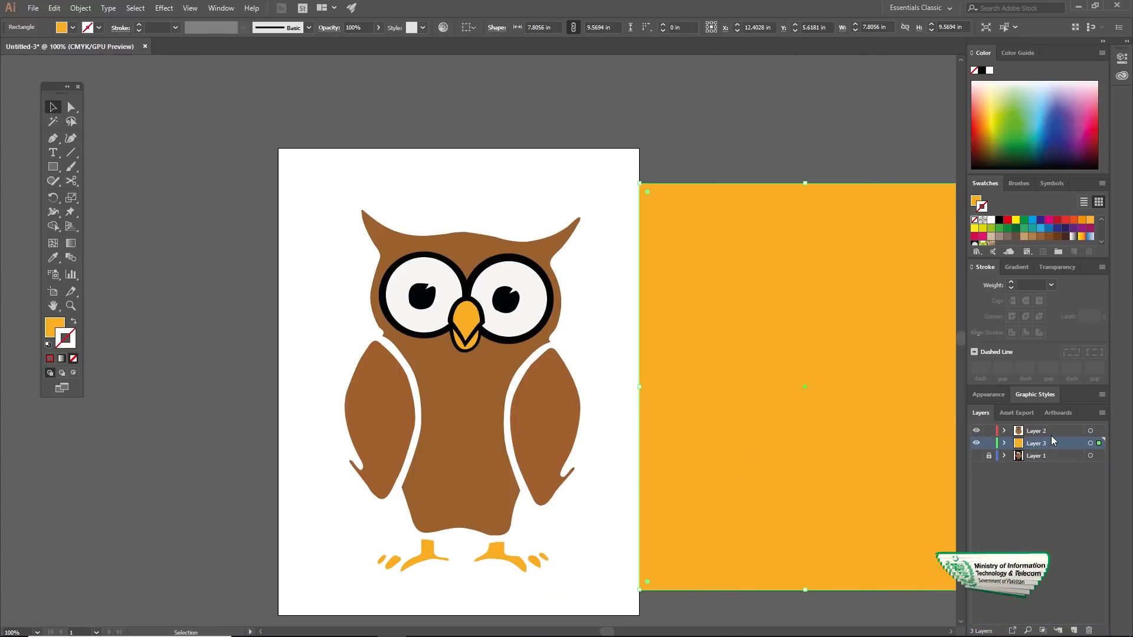
drag(777, 366, 637, 353)
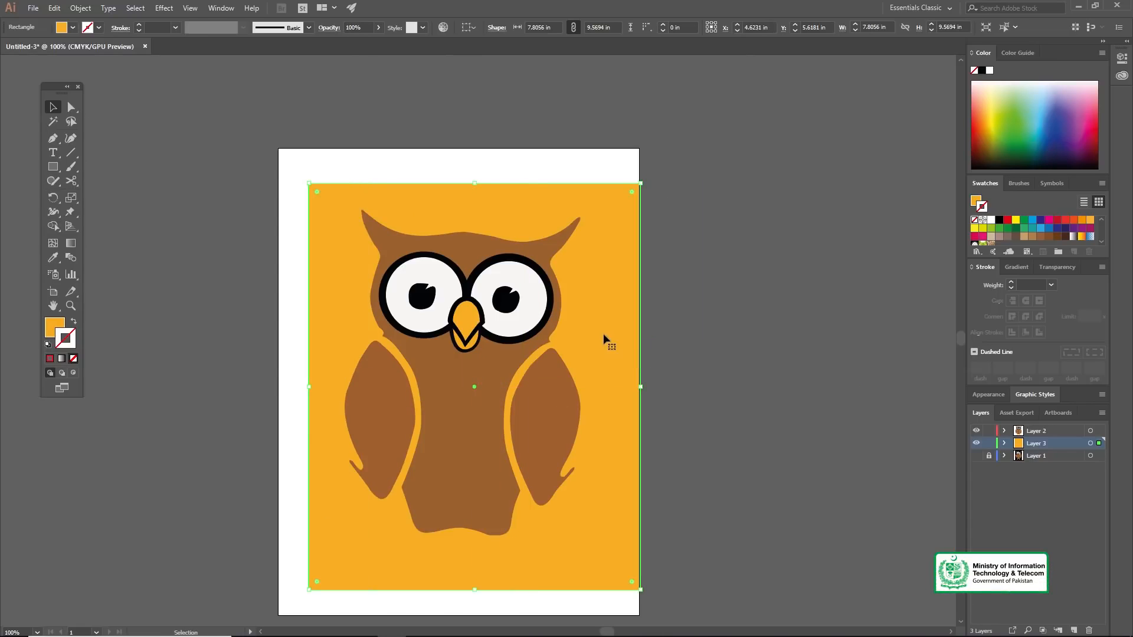
Step: Move the orange rectangle off the artboard and bring the grouped owl to the front
drag(597, 321, 797, 326)
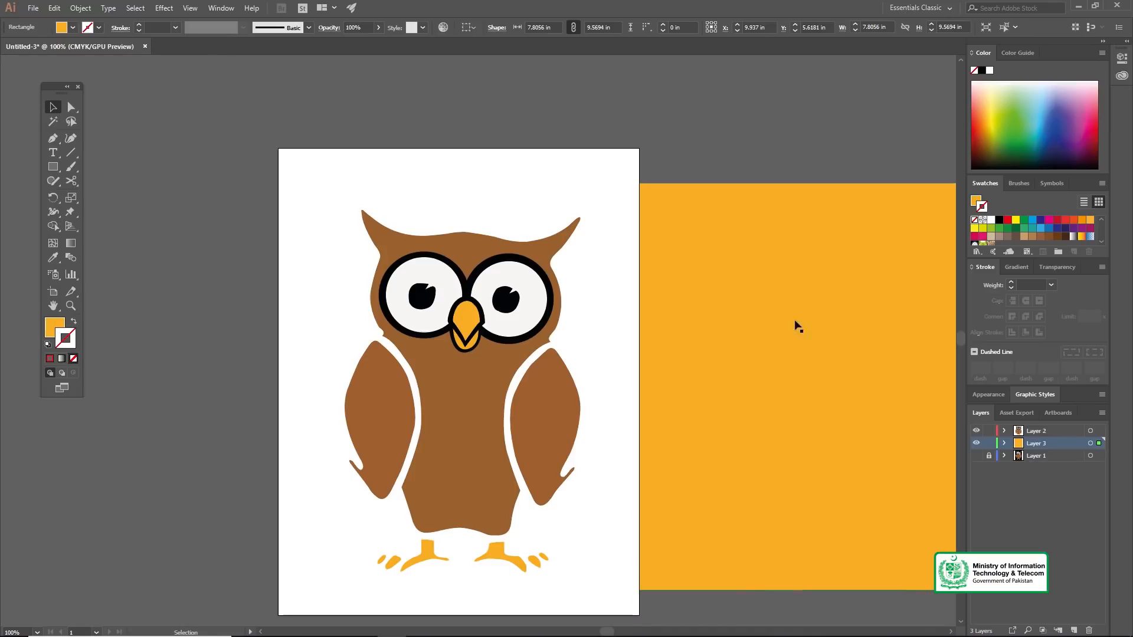
click(371, 265)
click(478, 466)
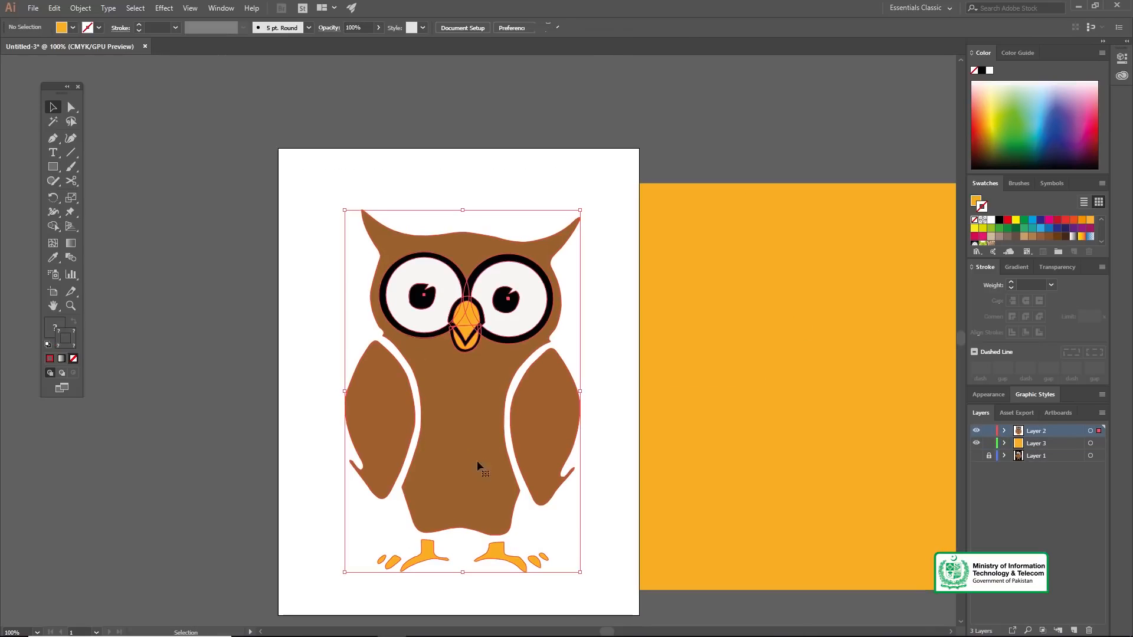
right_click(459, 427)
mouse_move(512, 558)
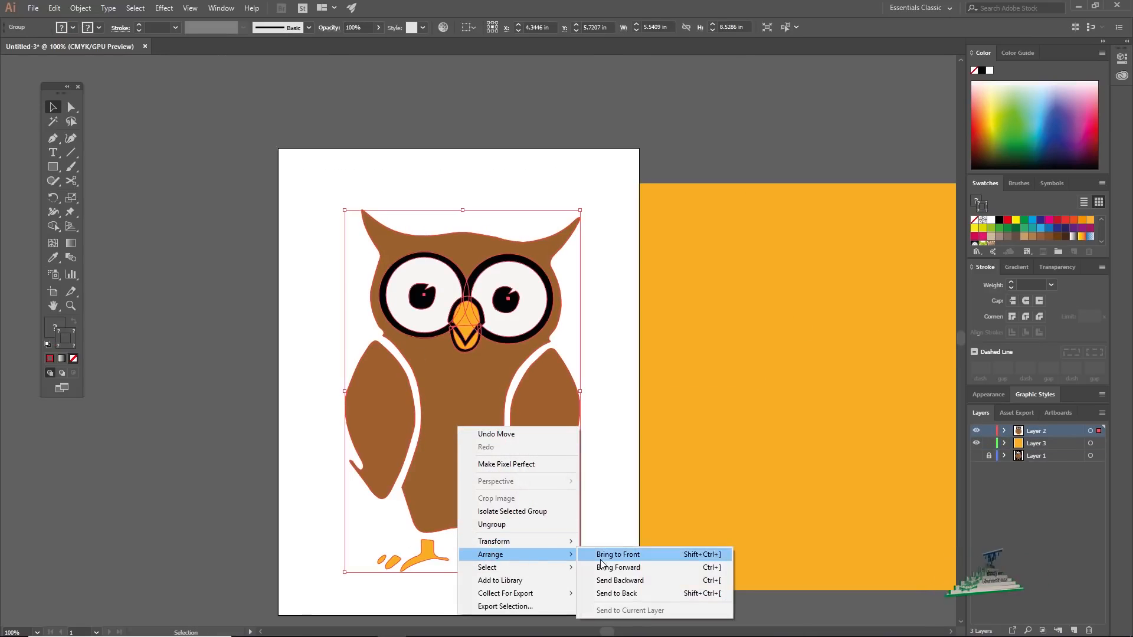
click(628, 555)
Step: Move the orange rectangle back onto the artboard, centred behind the owl
click(589, 498)
drag(808, 374, 572, 361)
click(761, 423)
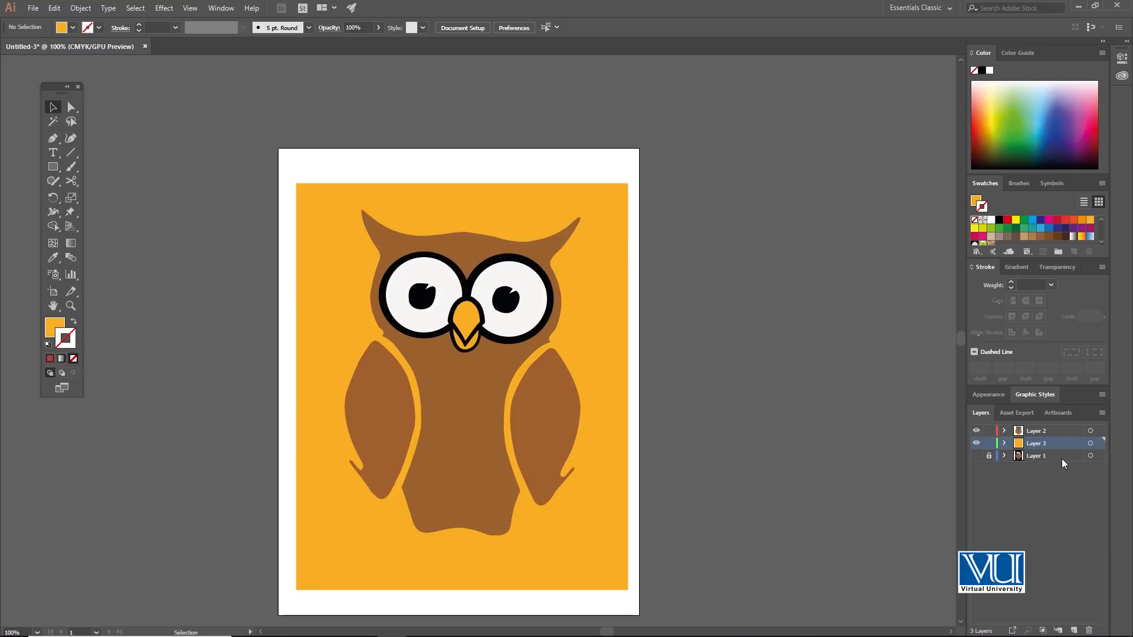
Step: Unlock and show Layer 1, and move the orange rectangle clear of the artboard to uncover the owl's feet
click(1023, 460)
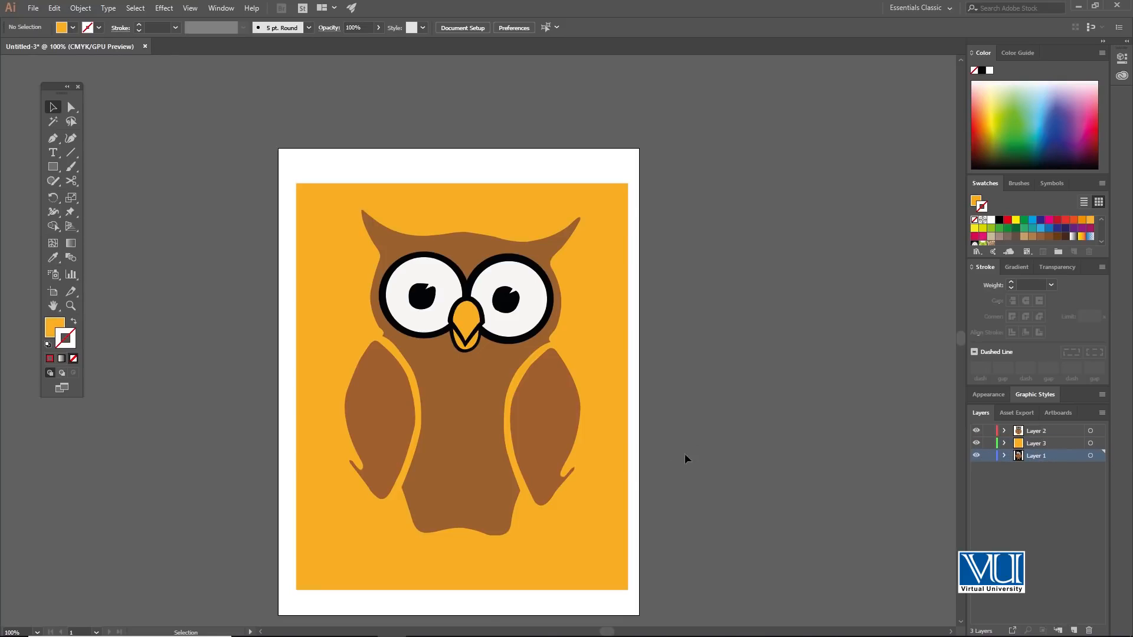
ctrl+click(477, 517)
ctrl+click(504, 438)
drag(553, 417, 593, 558)
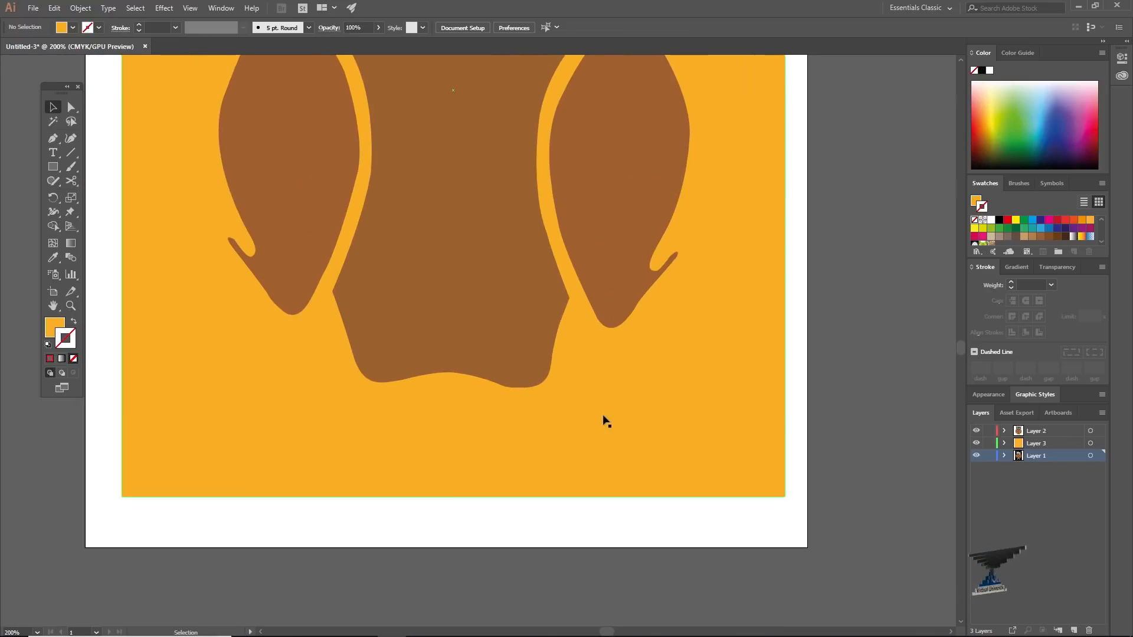
drag(749, 413, 803, 423)
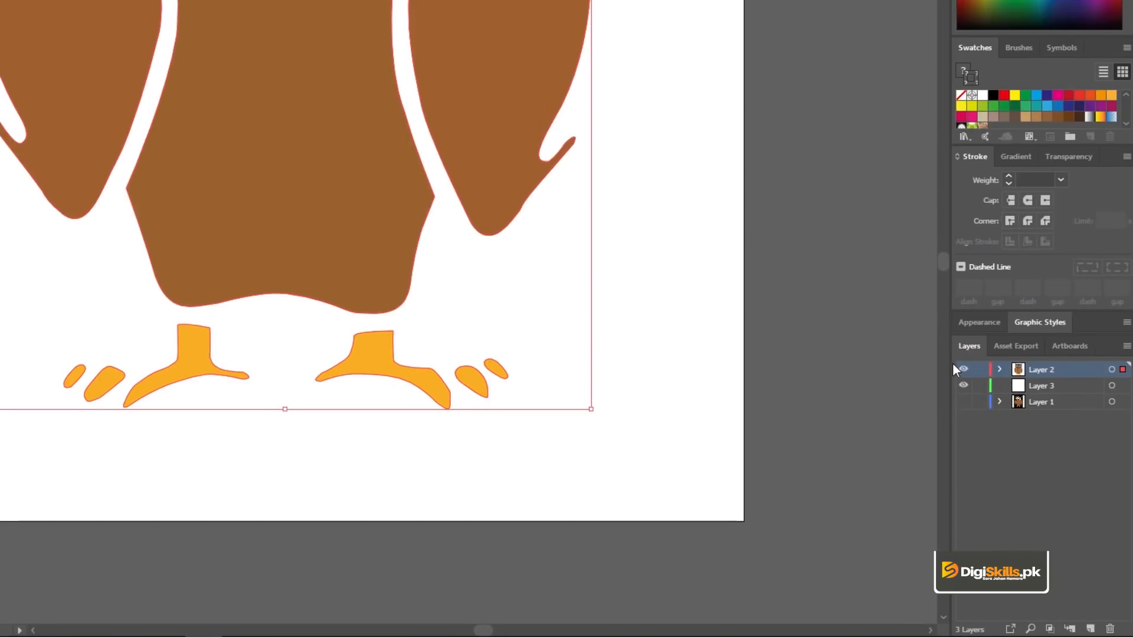
Step: Toggle the visibility of the Layer 2 owl group and the Layer 1 reference to compare the traced owl with the original
click(963, 369)
click(963, 369)
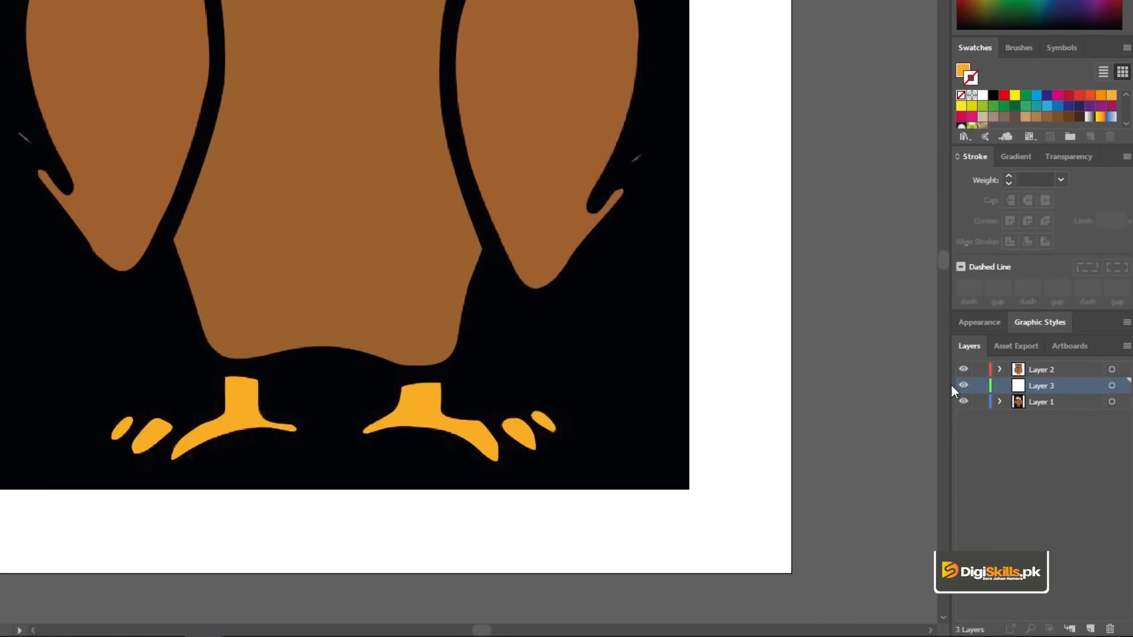
click(1000, 370)
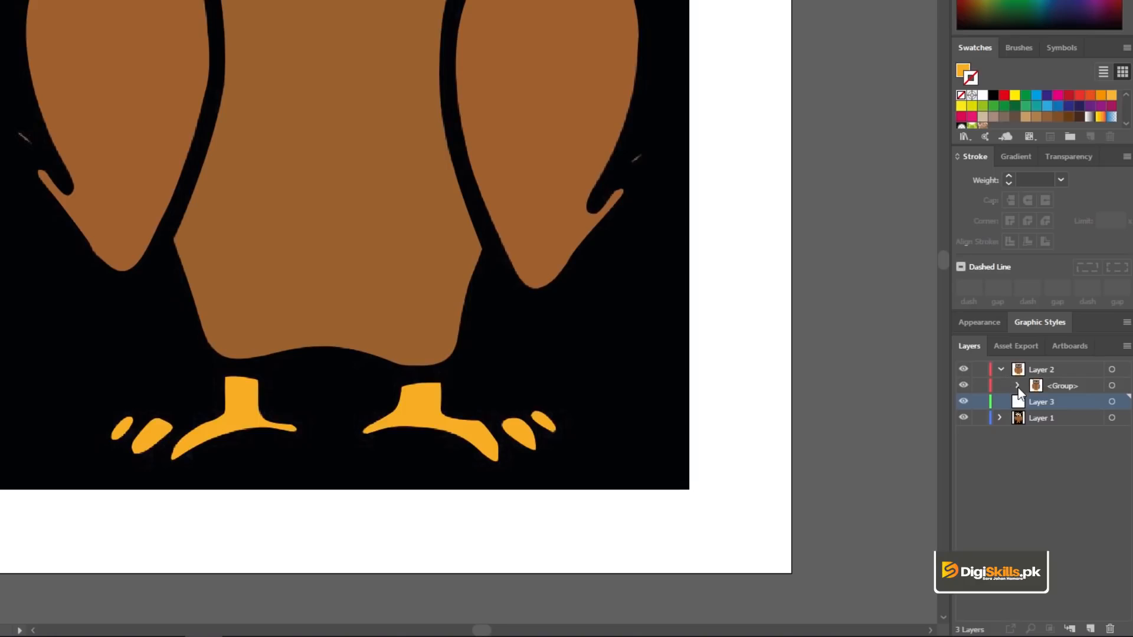
click(964, 387)
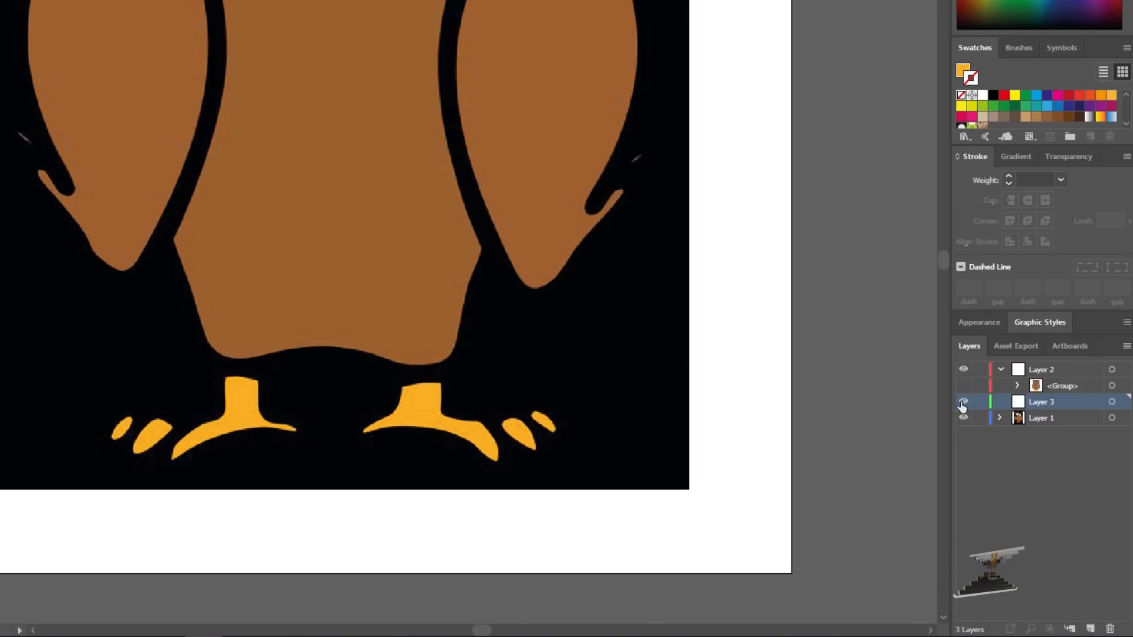
click(963, 419)
click(964, 386)
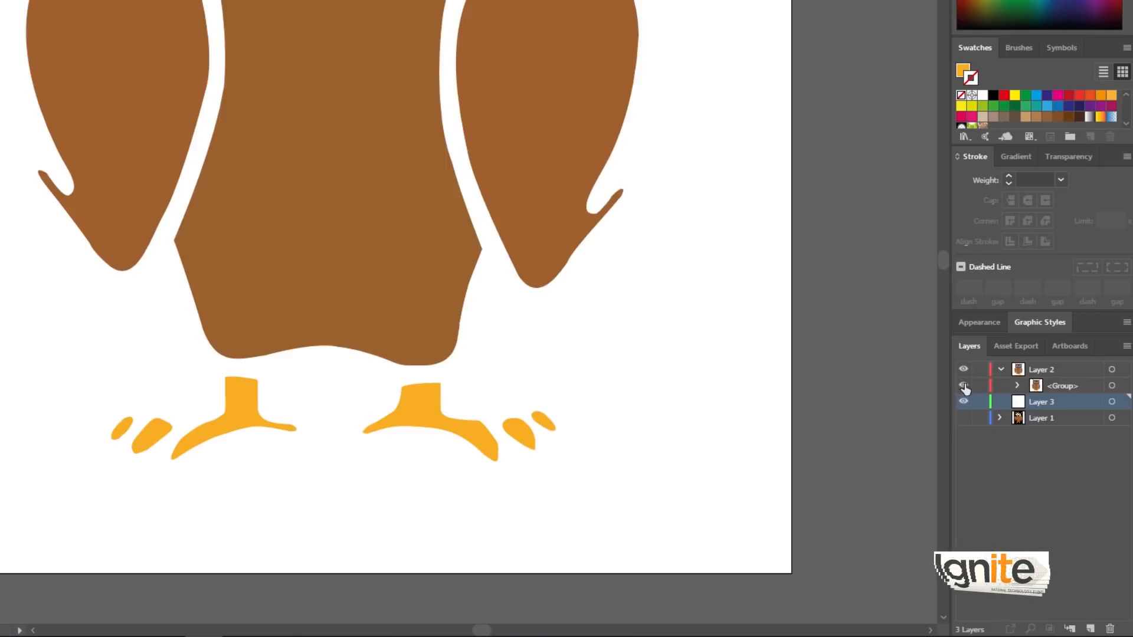
Step: Select the owl group, examine its individual paths in Layer 2, and check it against the Layer 1 reference
click(418, 396)
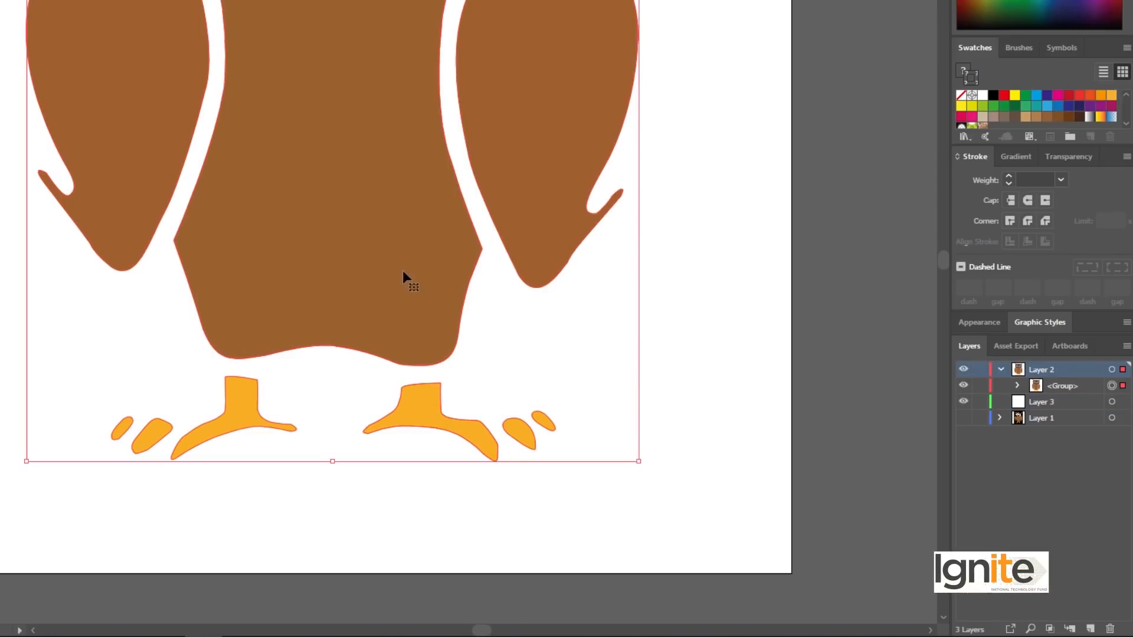
click(1017, 386)
click(1017, 385)
click(1017, 385)
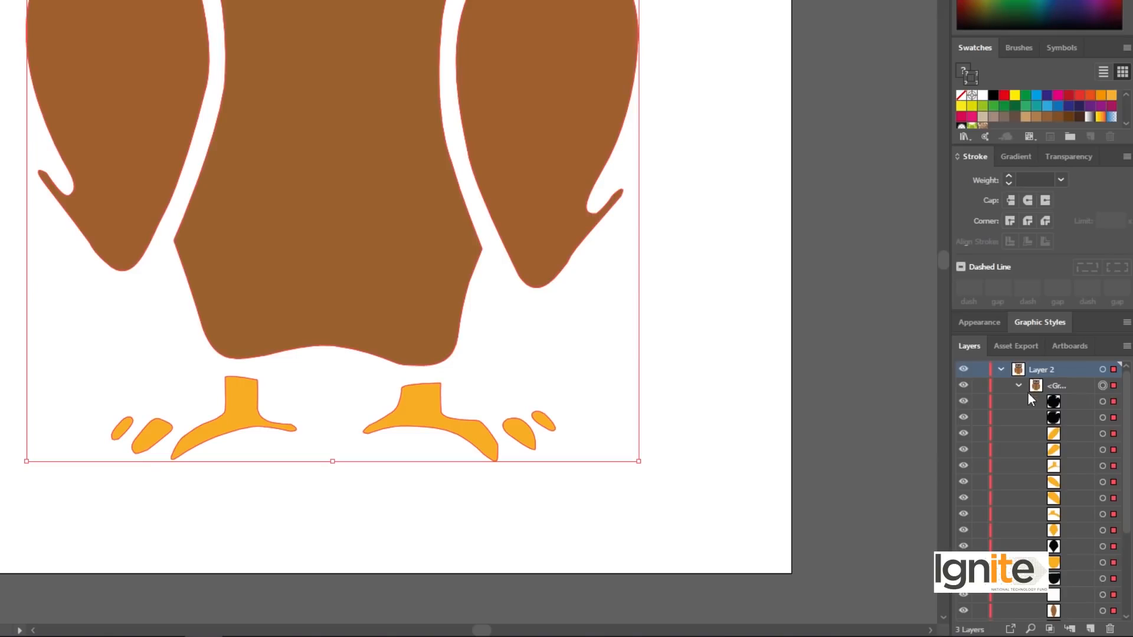
scroll(1027, 486, down, 3)
scroll(1027, 487, up, 3)
click(1018, 387)
click(1000, 371)
click(964, 402)
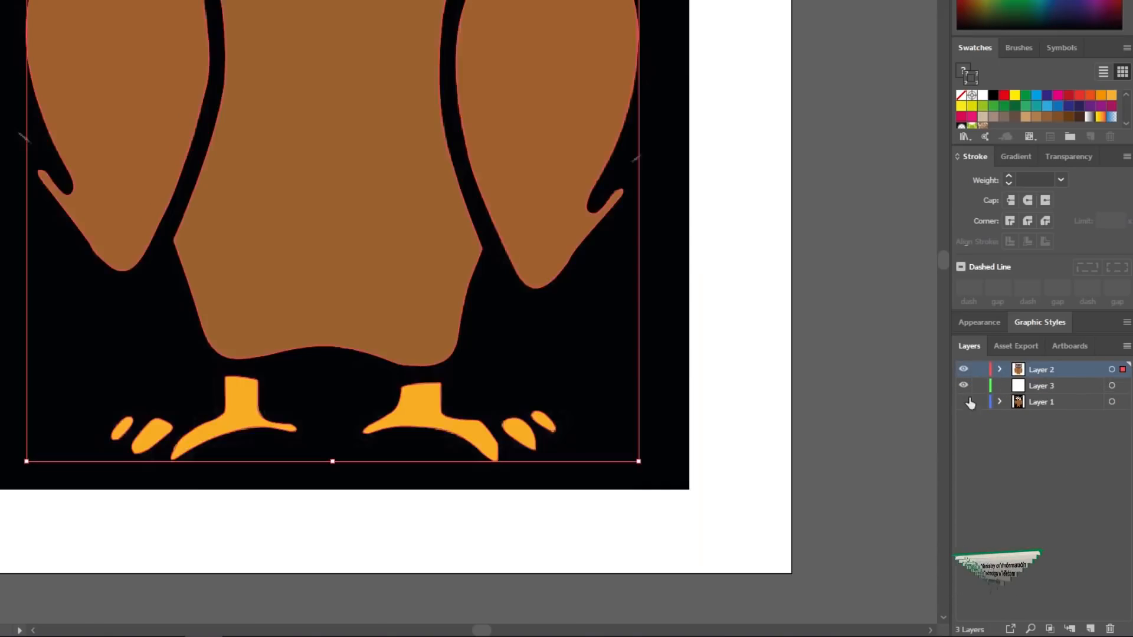
Step: Draw a near-black (#050505) rectangle about 6.72 by 9.42 in on Layer 3 behind the owl
click(1041, 386)
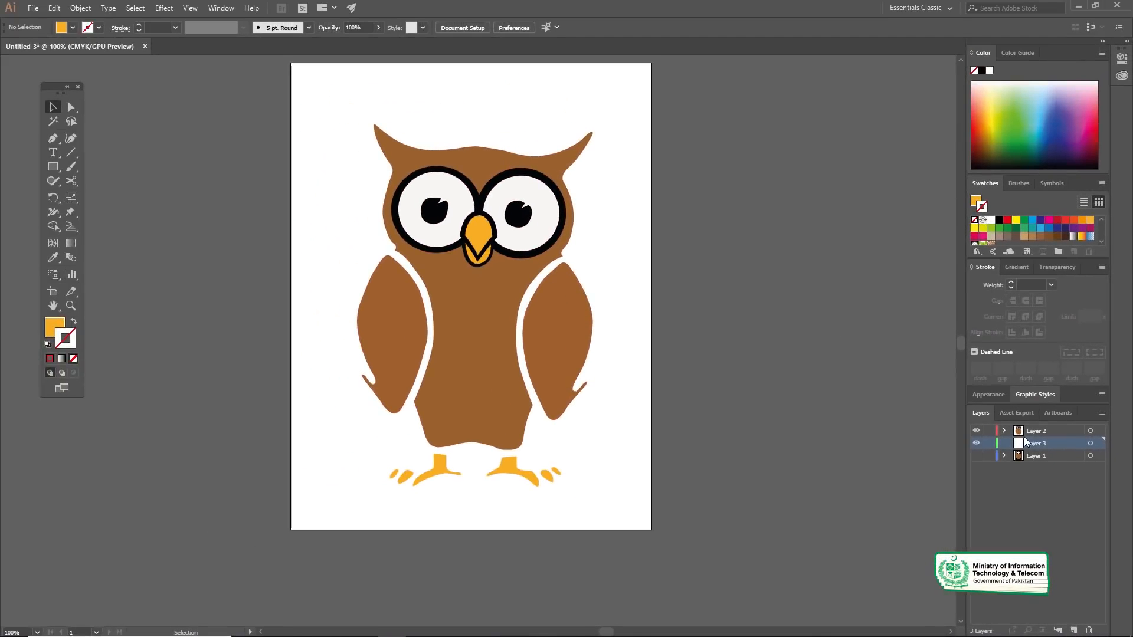
click(53, 167)
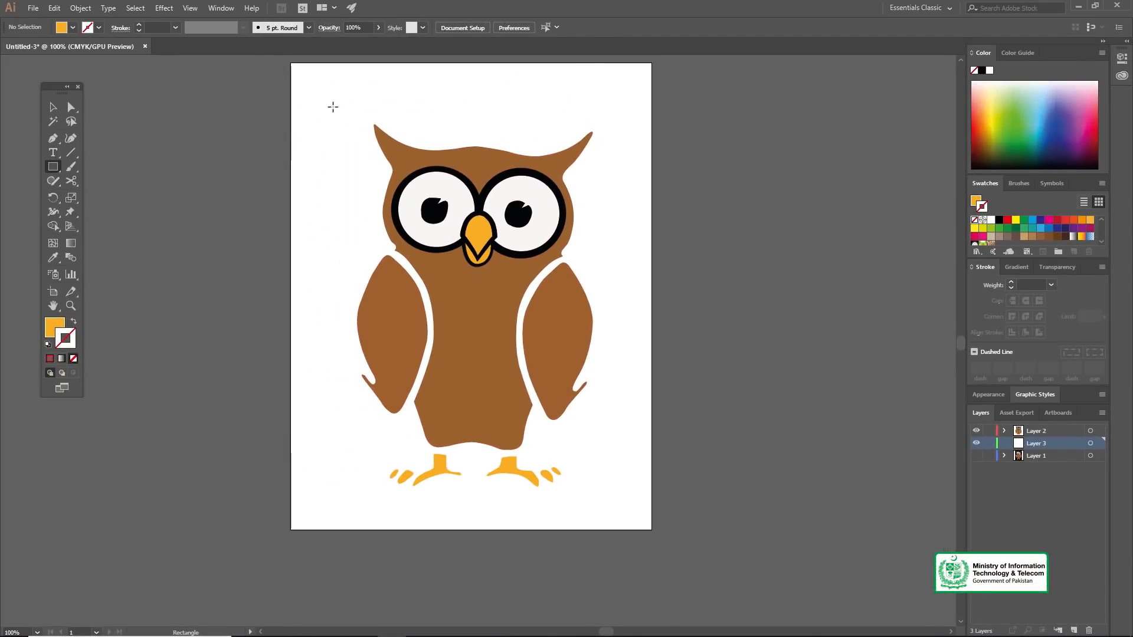
double_click(54, 327)
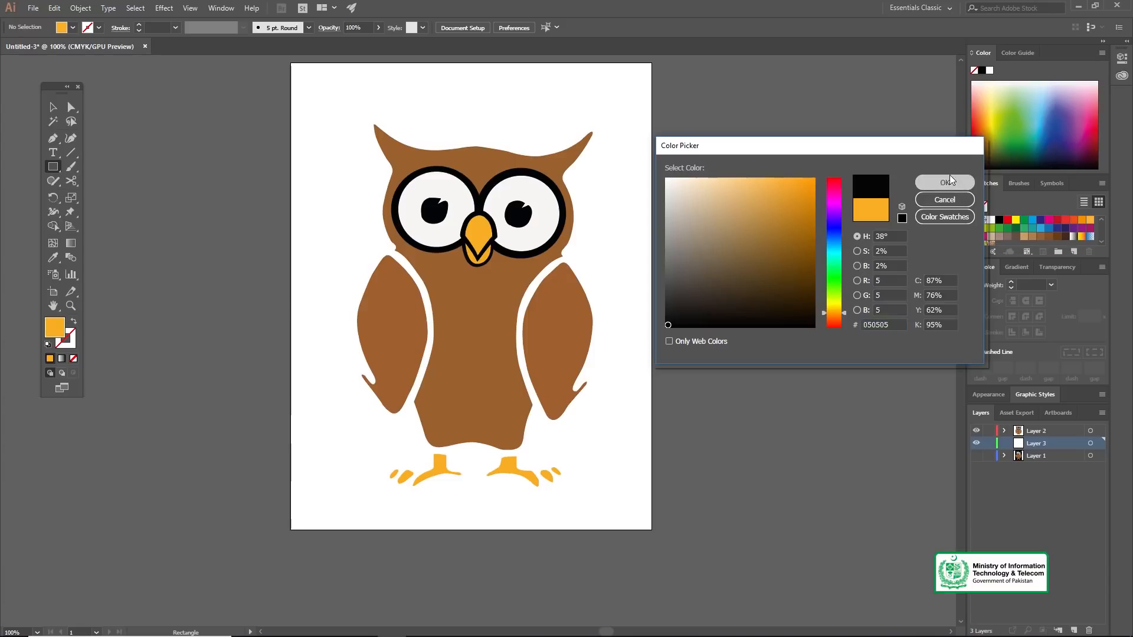
click(939, 181)
click(539, 344)
drag(332, 105, 618, 505)
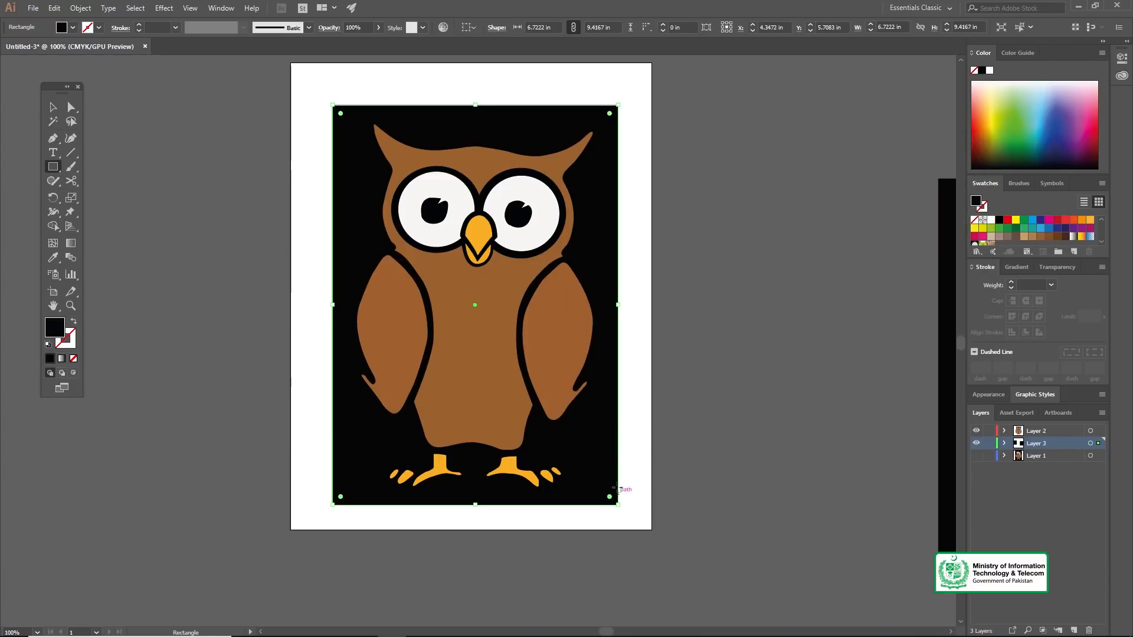
Step: Delete the leftover background rectangle lying outside the artboard
click(840, 322)
click(948, 305)
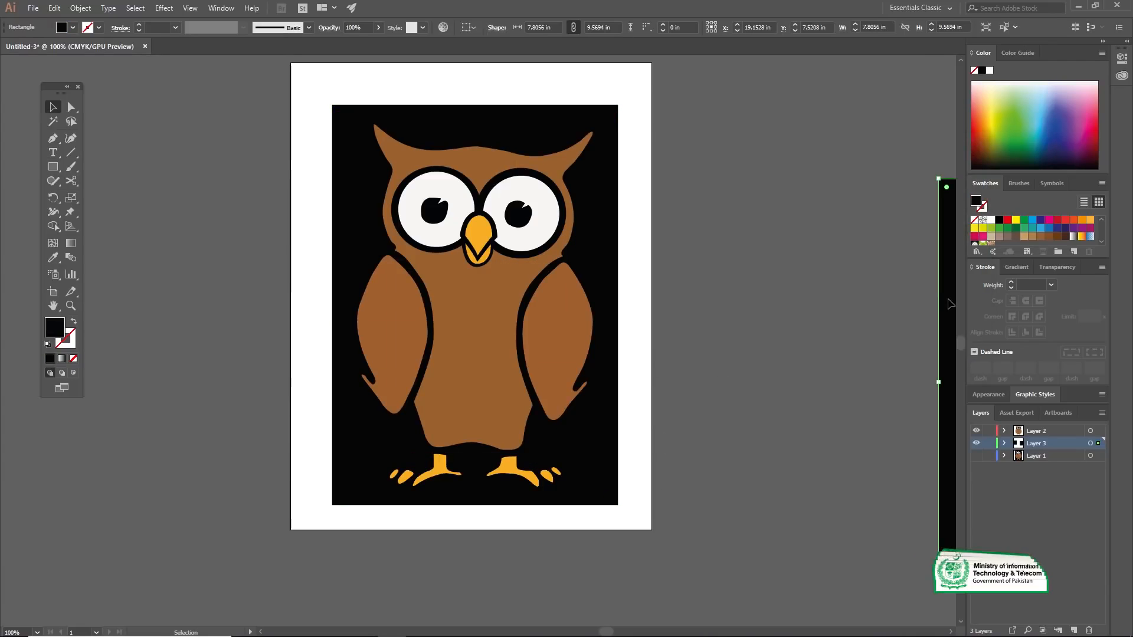
key(Delete)
key(z)
click(465, 372)
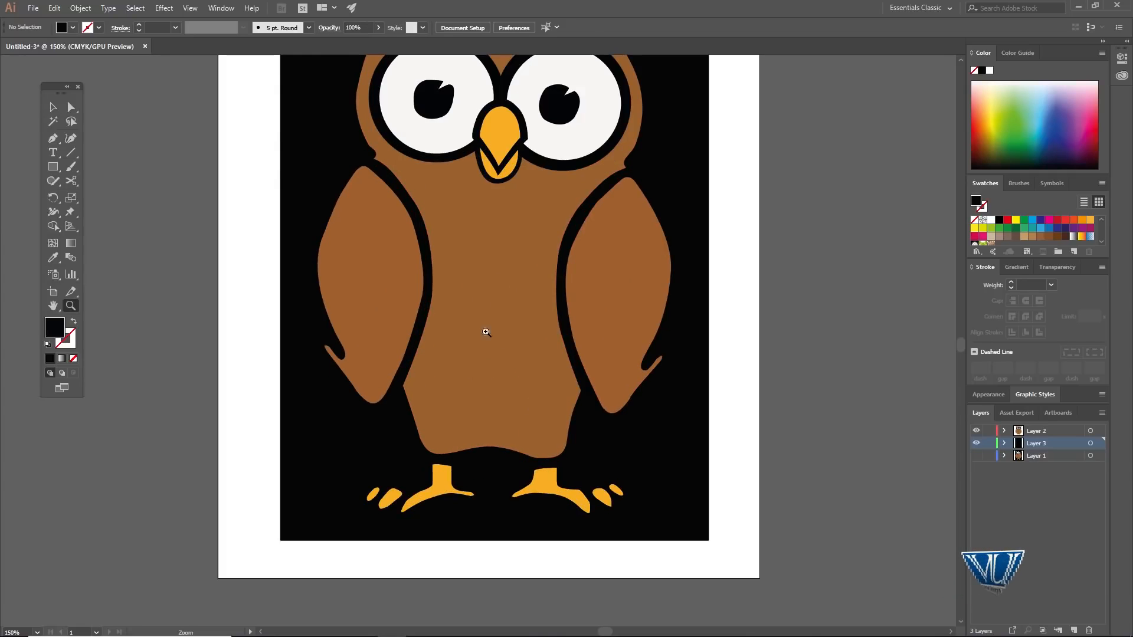
scroll(473, 306, up, 2)
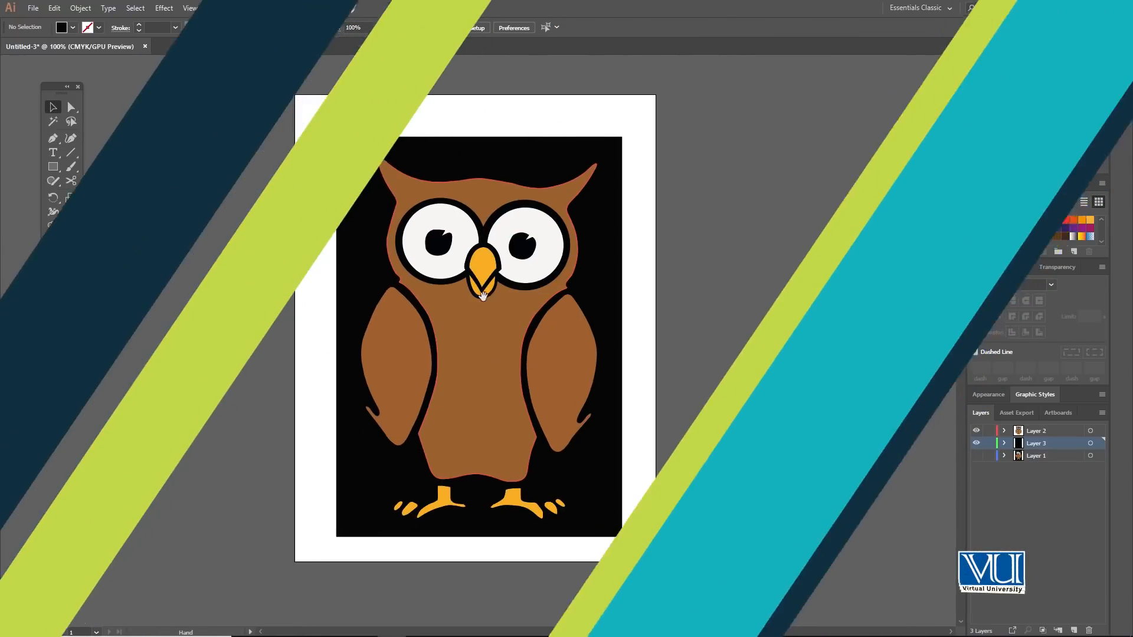